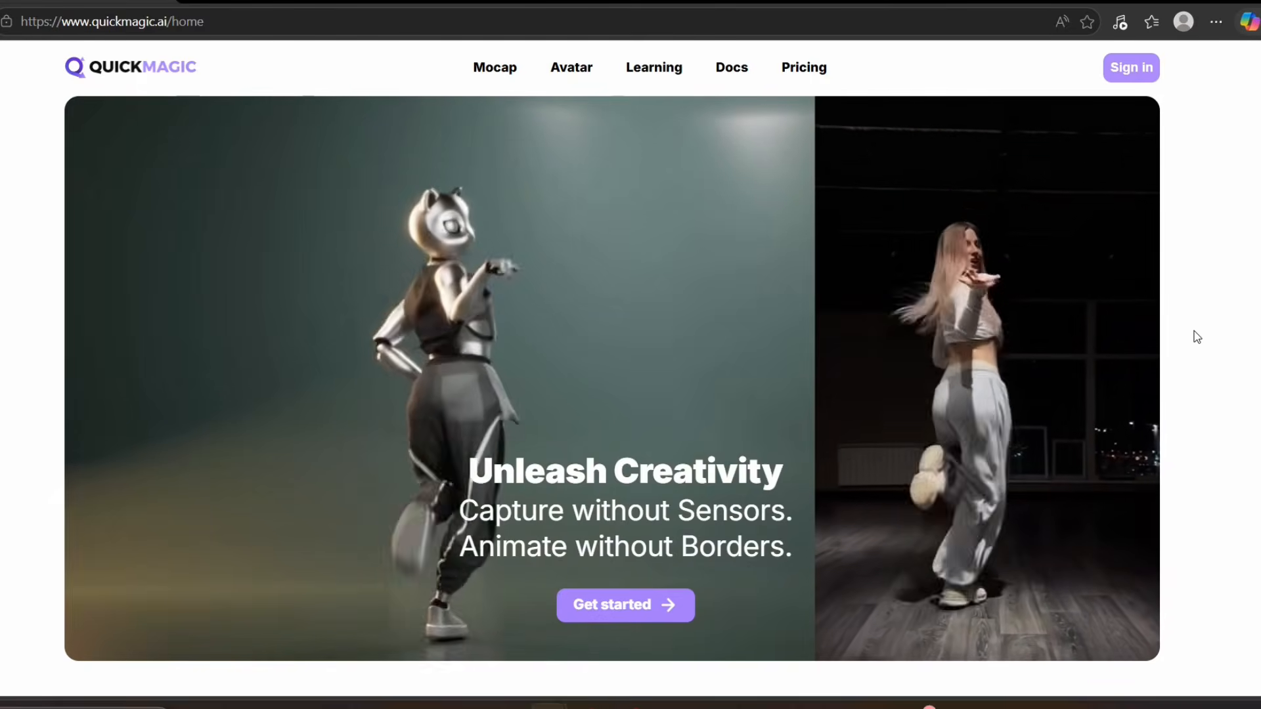
- Look through the QuickMagic home page's capture features, motion control options, compatible software and creator examples
{"action": "scroll", "coordinate": [1197, 336], "scroll_direction": "down", "scroll_amount": 10}
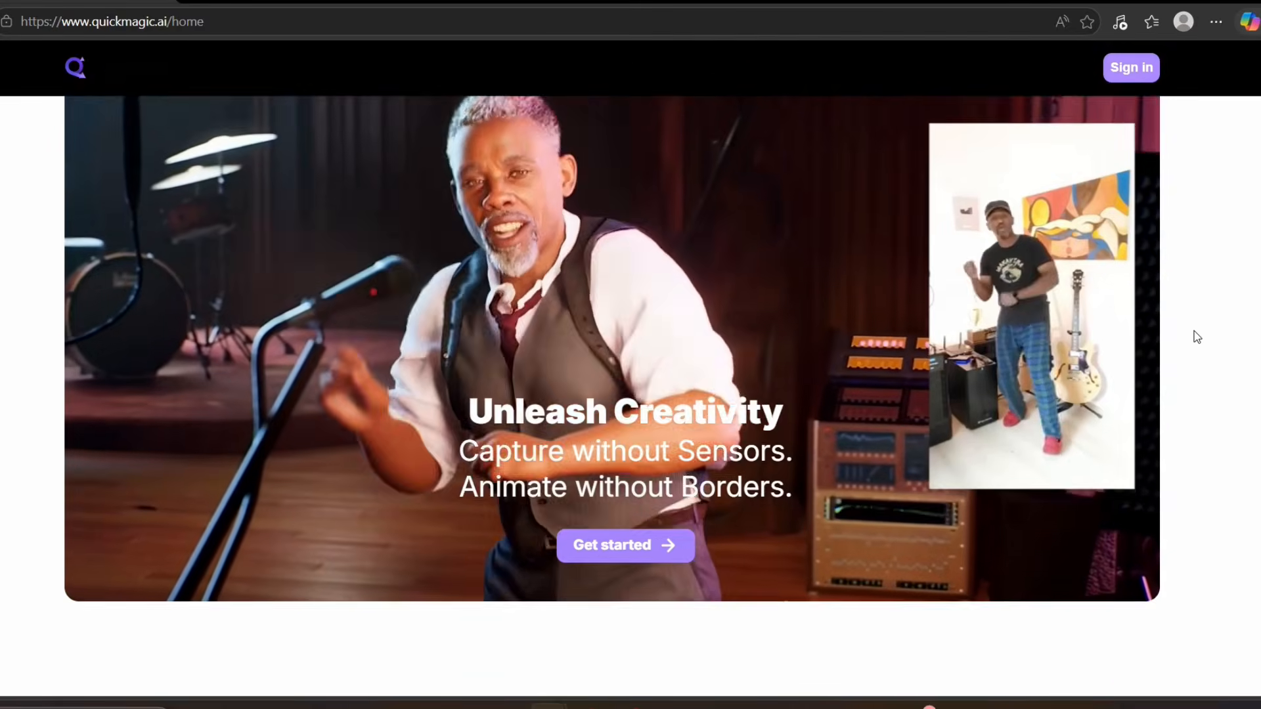
{"action": "scroll", "coordinate": [1197, 336], "scroll_direction": "down", "scroll_amount": 3}
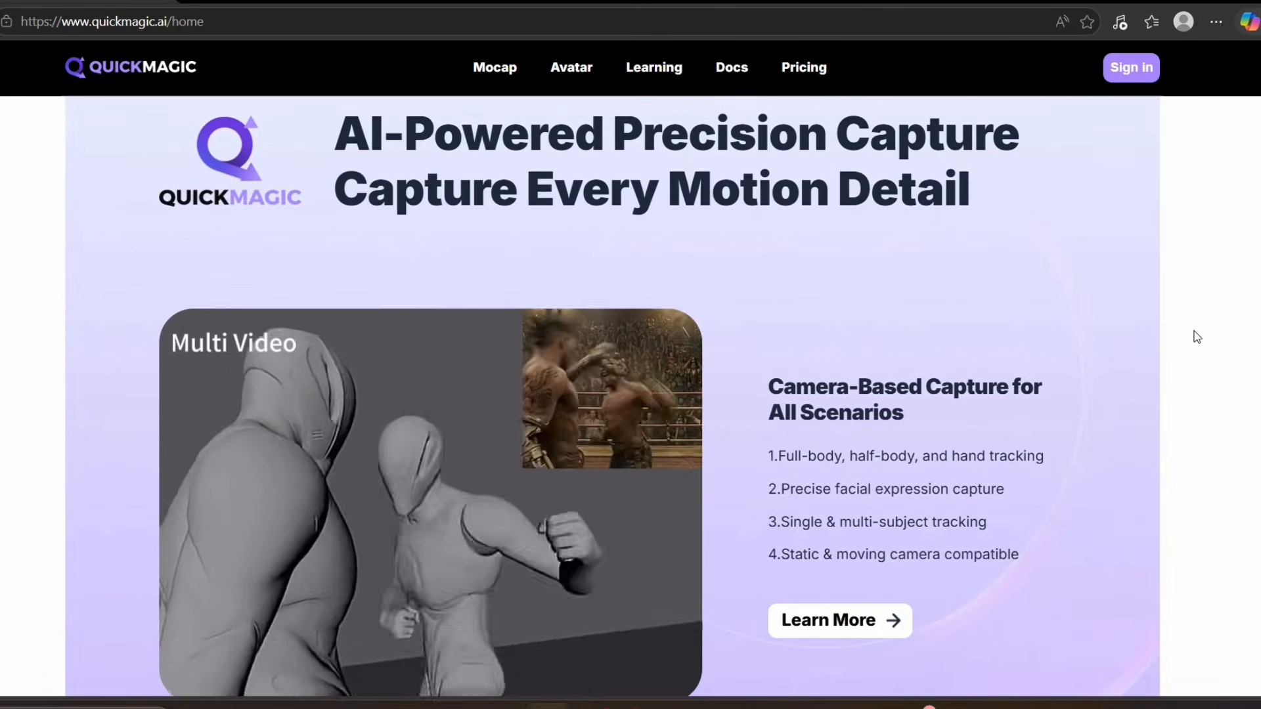
{"action": "scroll", "coordinate": [1197, 336], "scroll_direction": "down", "scroll_amount": 2}
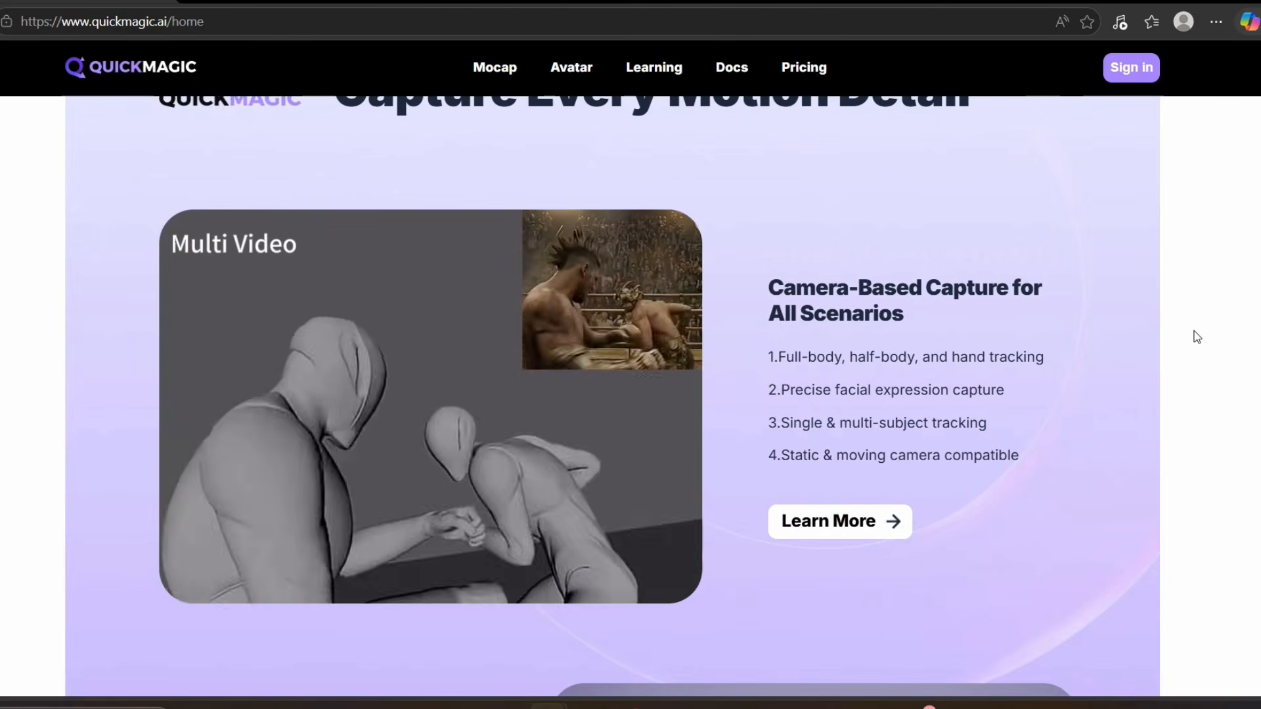
{"action": "scroll", "coordinate": [1196, 336], "scroll_direction": "up", "scroll_amount": 2}
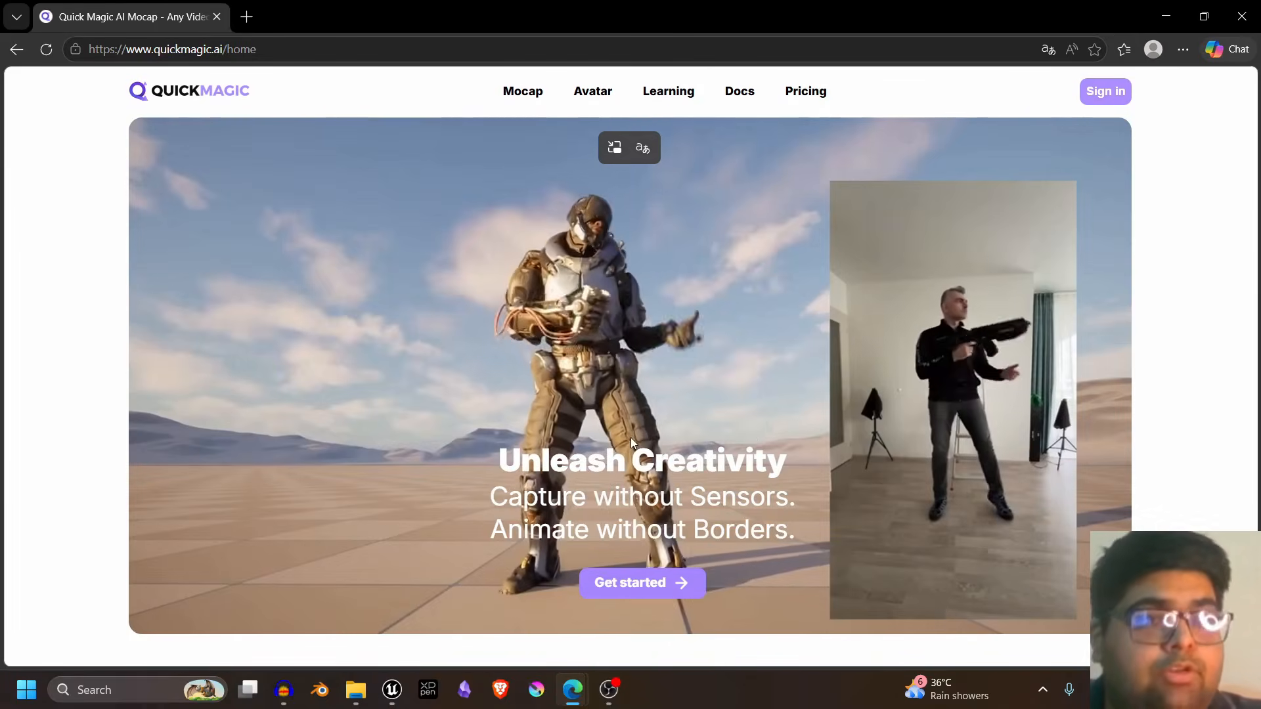
{"action": "scroll", "coordinate": [809, 408], "scroll_direction": "down", "scroll_amount": 5}
{"action": "scroll", "coordinate": [809, 407], "scroll_direction": "down", "scroll_amount": 5}
{"action": "scroll", "coordinate": [446, 394], "scroll_direction": "up", "scroll_amount": 4}
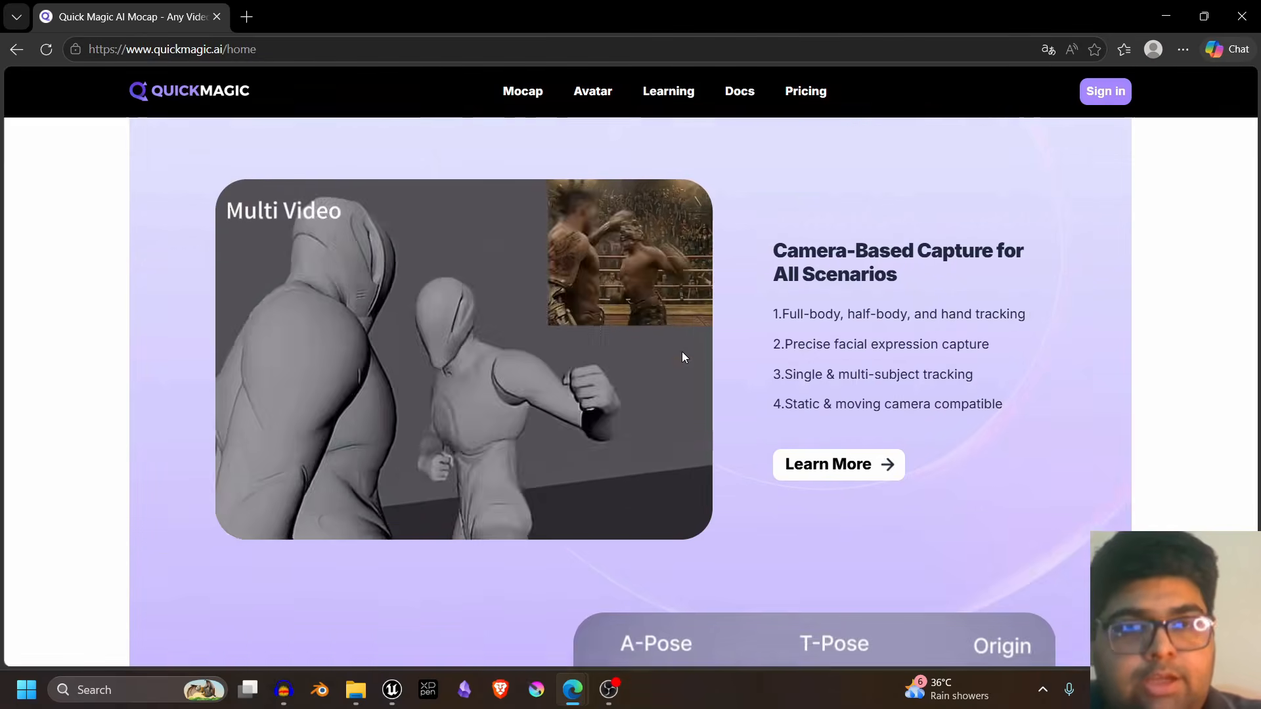
{"action": "scroll", "coordinate": [1101, 414], "scroll_direction": "down", "scroll_amount": 10}
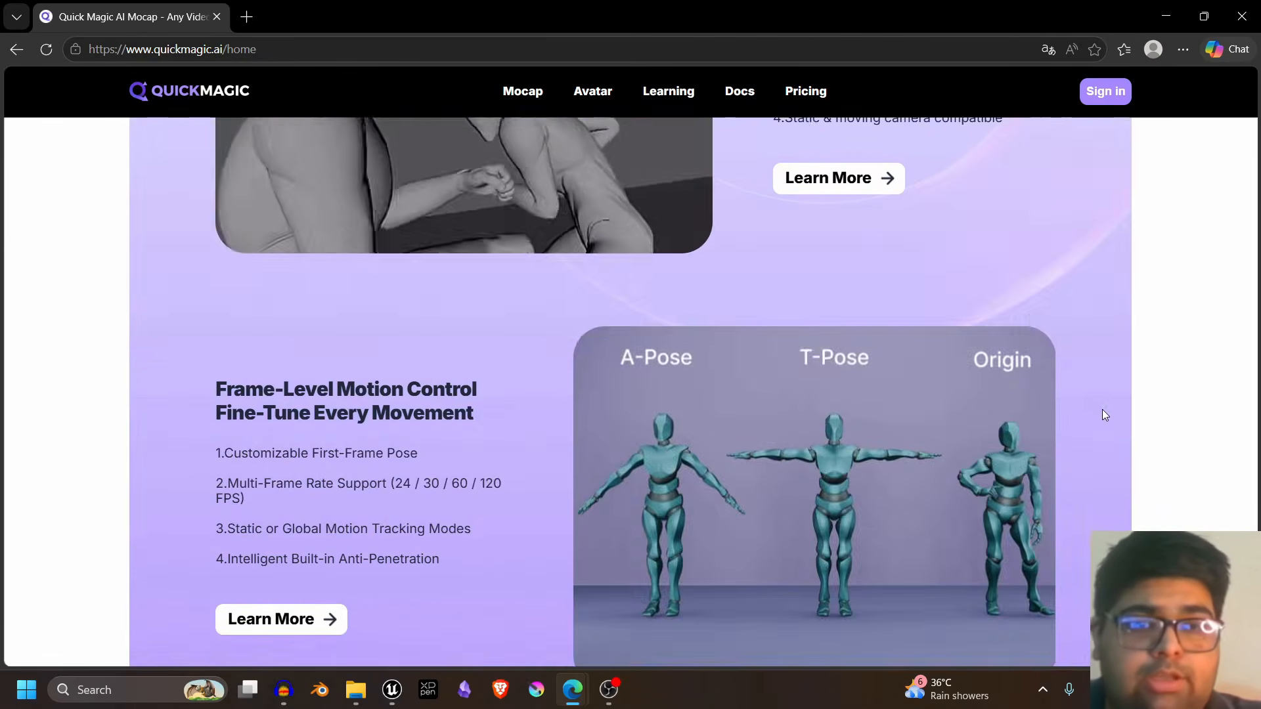
{"action": "scroll", "coordinate": [808, 263], "scroll_direction": "down", "scroll_amount": 3}
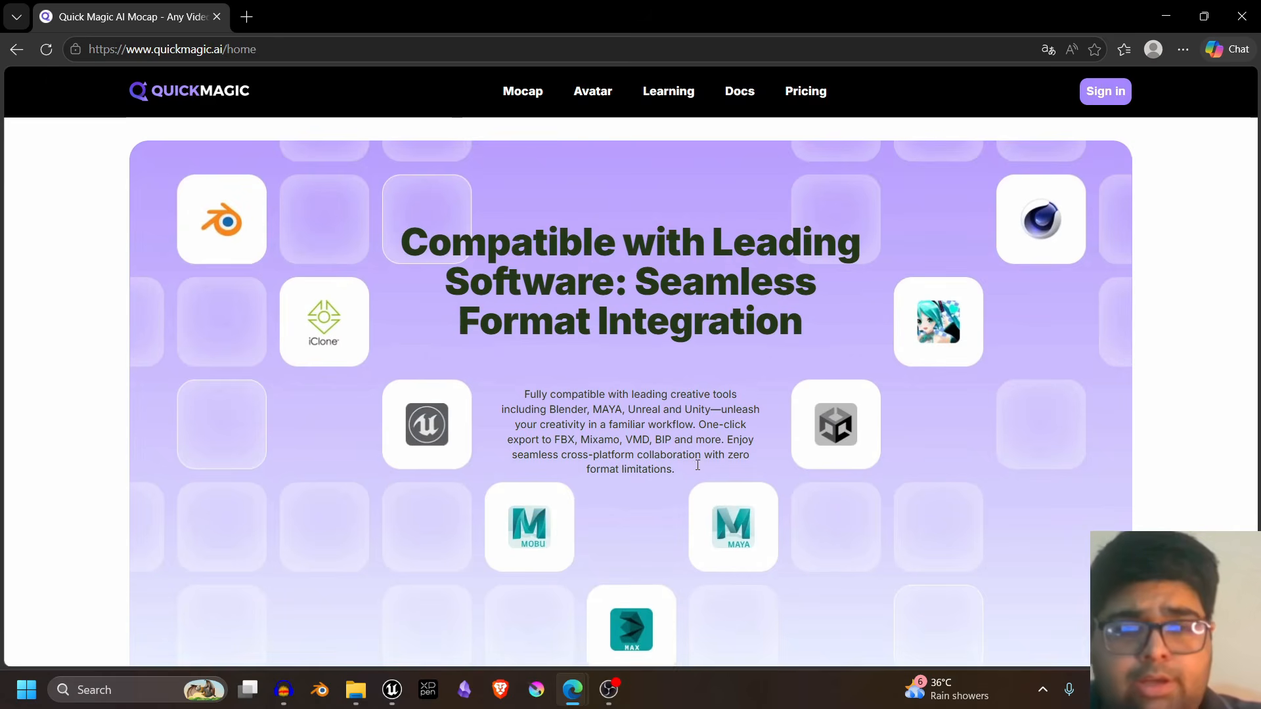
{"action": "scroll", "coordinate": [827, 466], "scroll_direction": "down", "scroll_amount": 1}
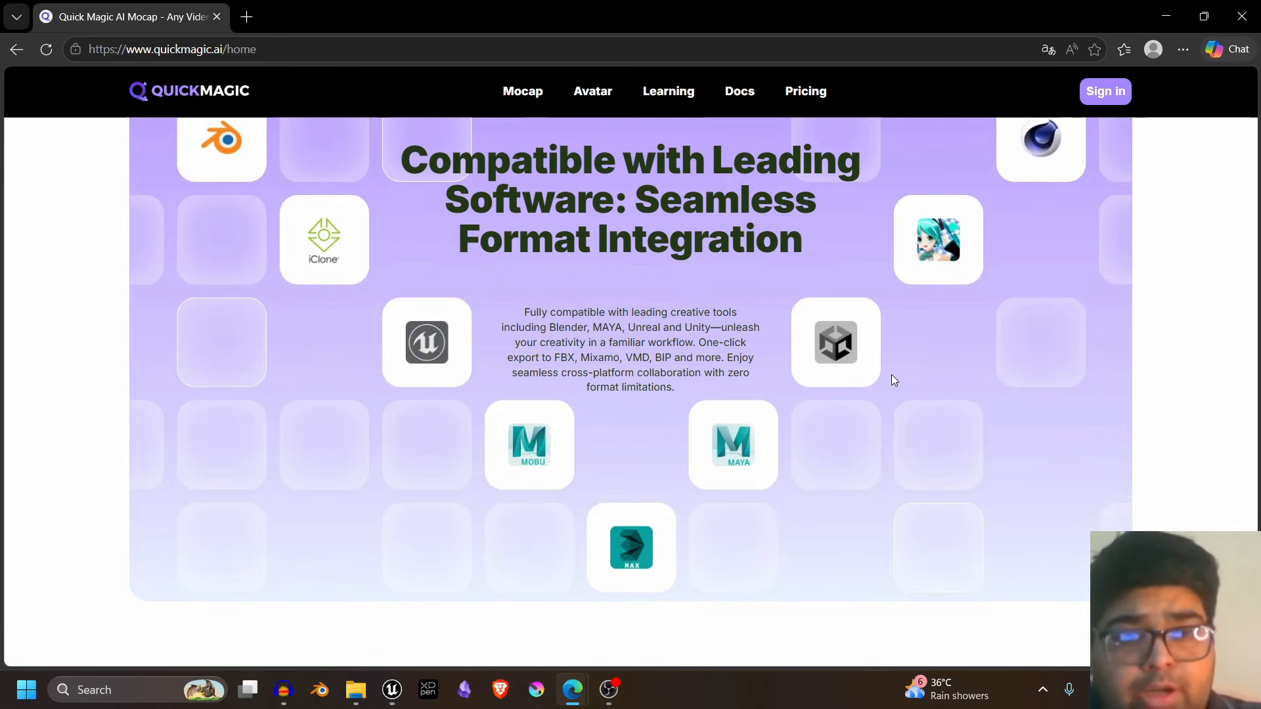
{"action": "scroll", "coordinate": [997, 330], "scroll_direction": "up", "scroll_amount": 2}
{"action": "scroll", "coordinate": [1104, 306], "scroll_direction": "down", "scroll_amount": 2}
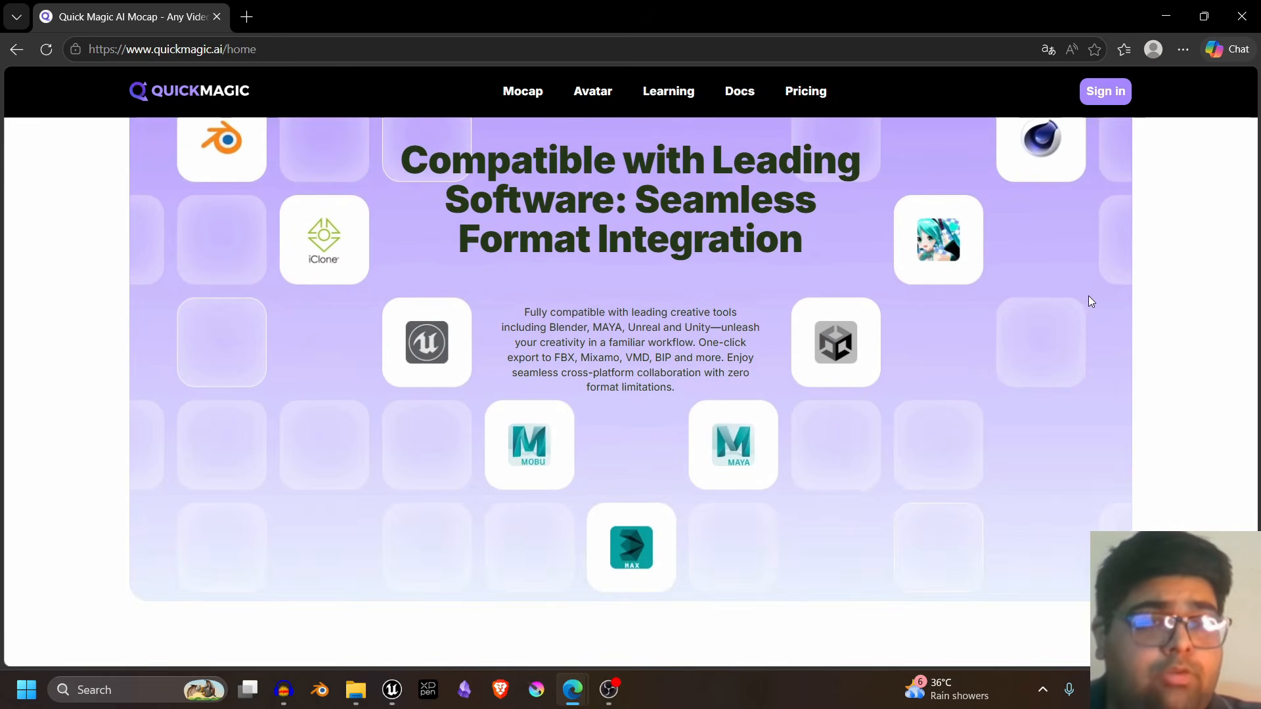
{"action": "scroll", "coordinate": [1059, 269], "scroll_direction": "down", "scroll_amount": 8}
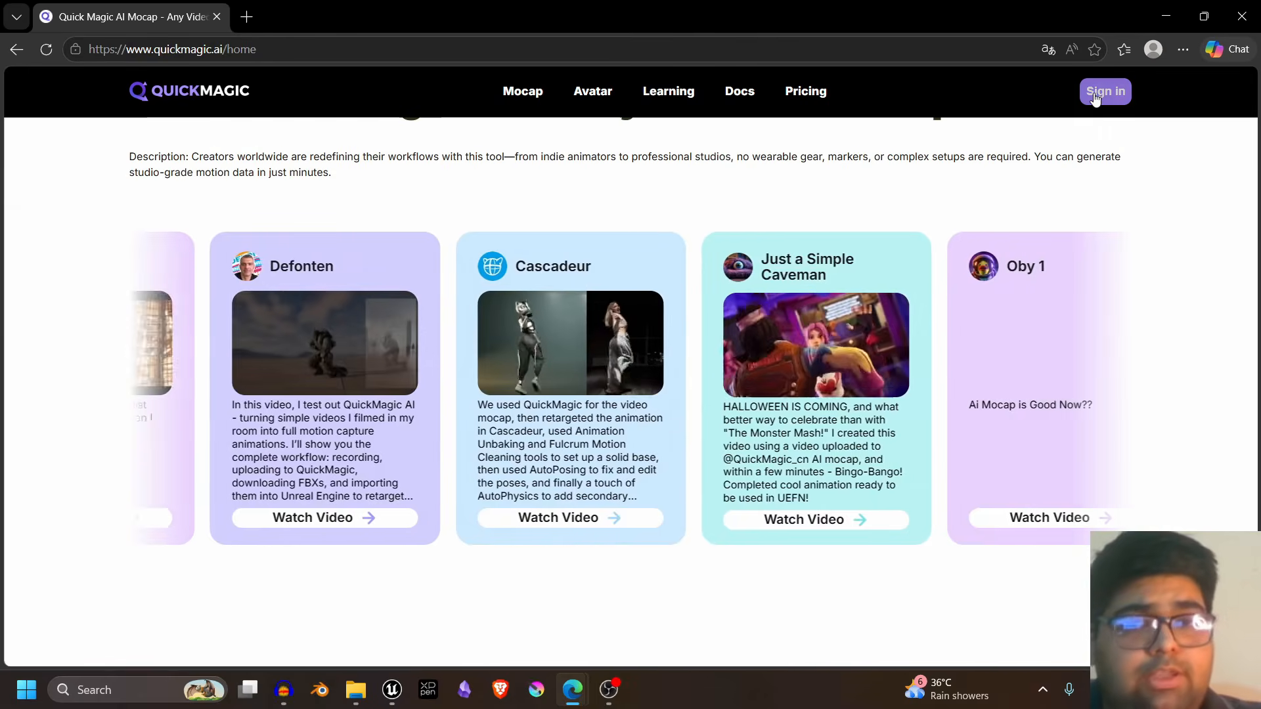
- Sign in to QuickMagic and open the AI Mocap tool for converting videos into 3D character animations
{"action": "left_click", "coordinate": [1095, 93]}
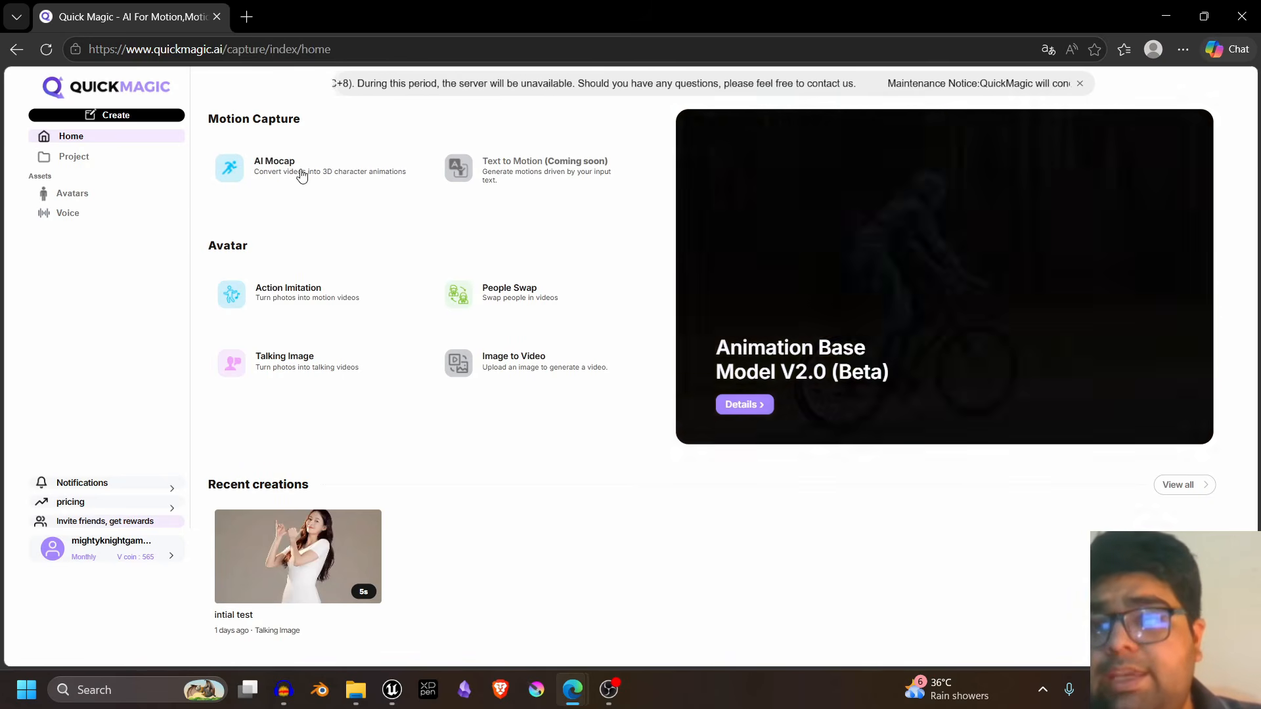
{"action": "left_click", "coordinate": [293, 178]}
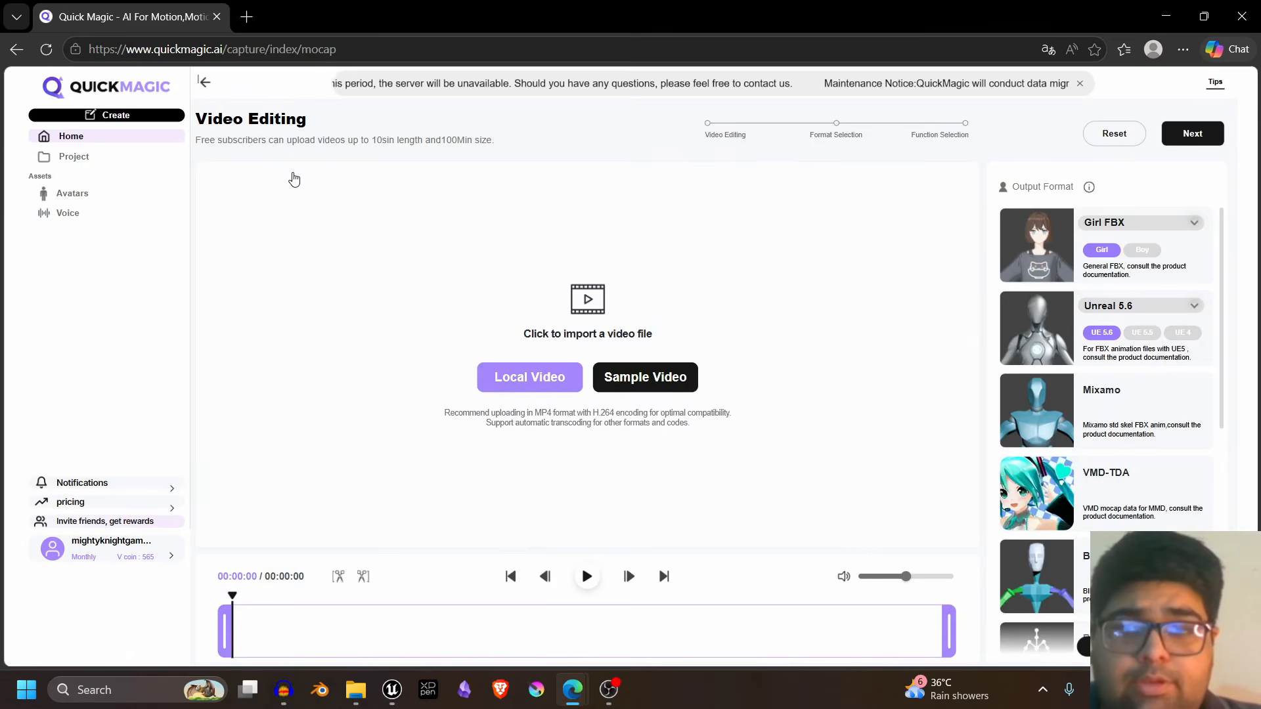
- Import the local video file test from the Desktop folder into the mocap editor
{"action": "left_click", "coordinate": [766, 431]}
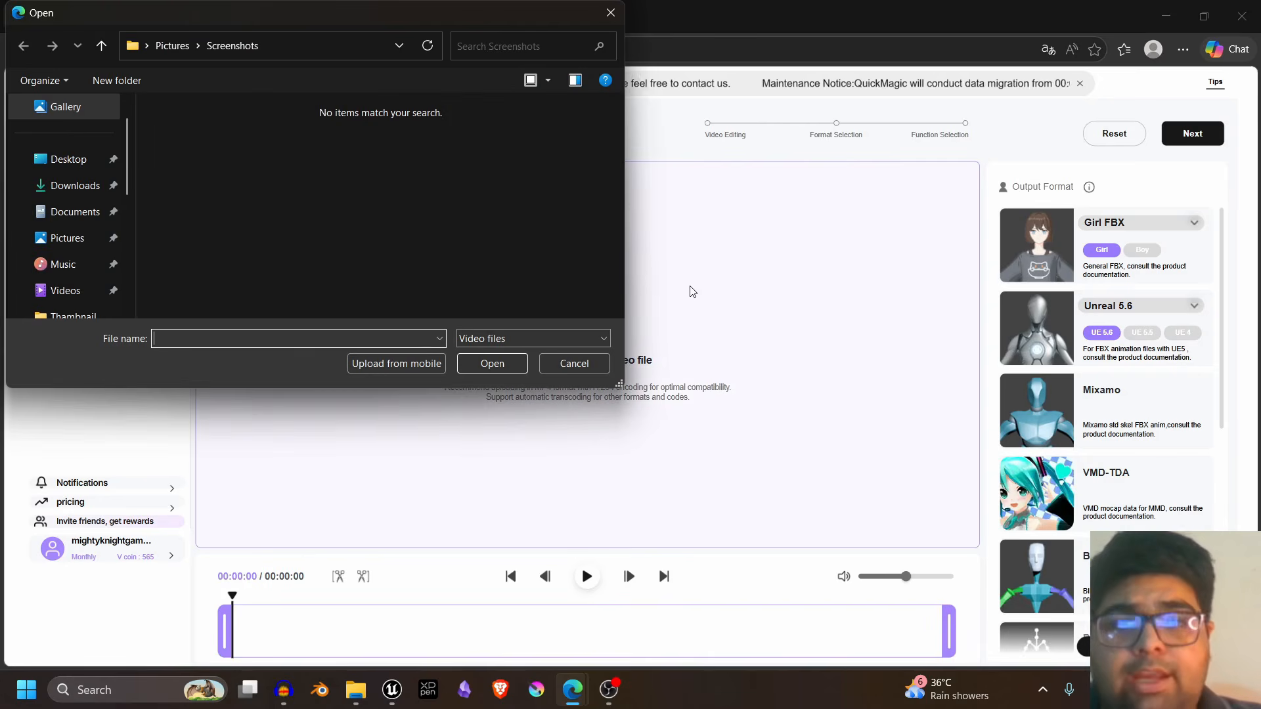
{"action": "left_click", "coordinate": [68, 159]}
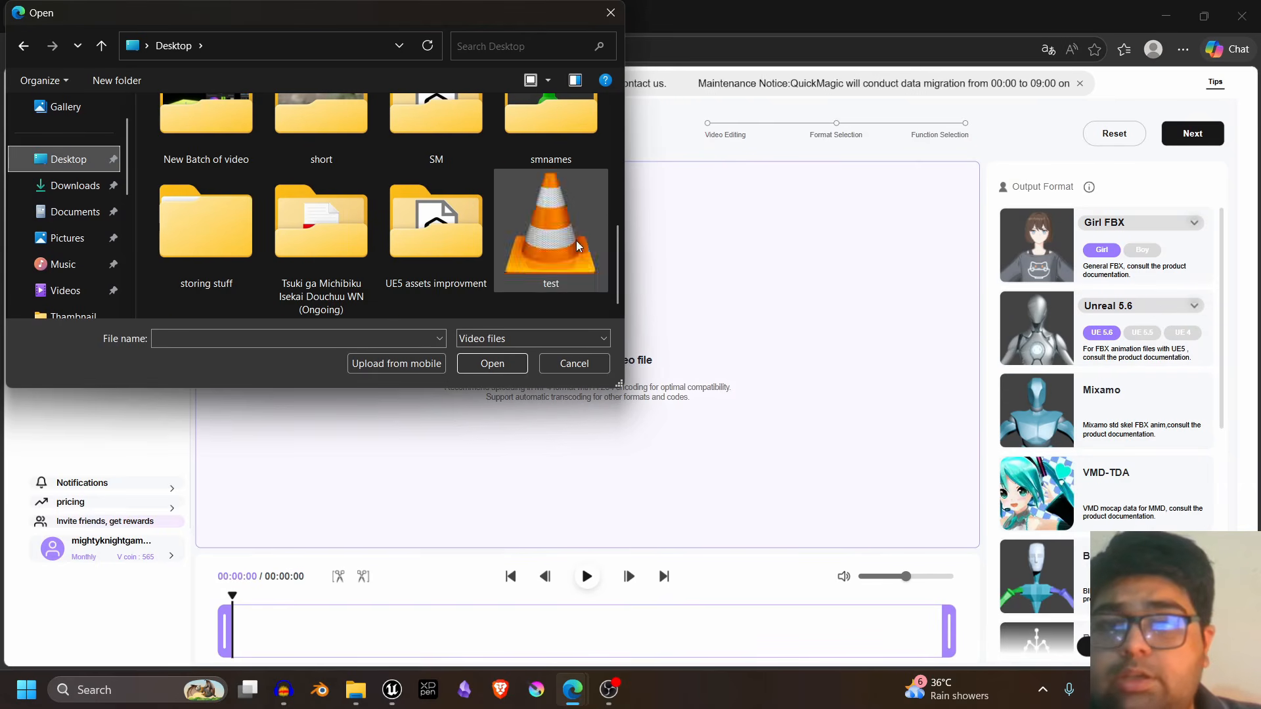
{"action": "left_click", "coordinate": [513, 272]}
{"action": "left_click", "coordinate": [494, 362]}
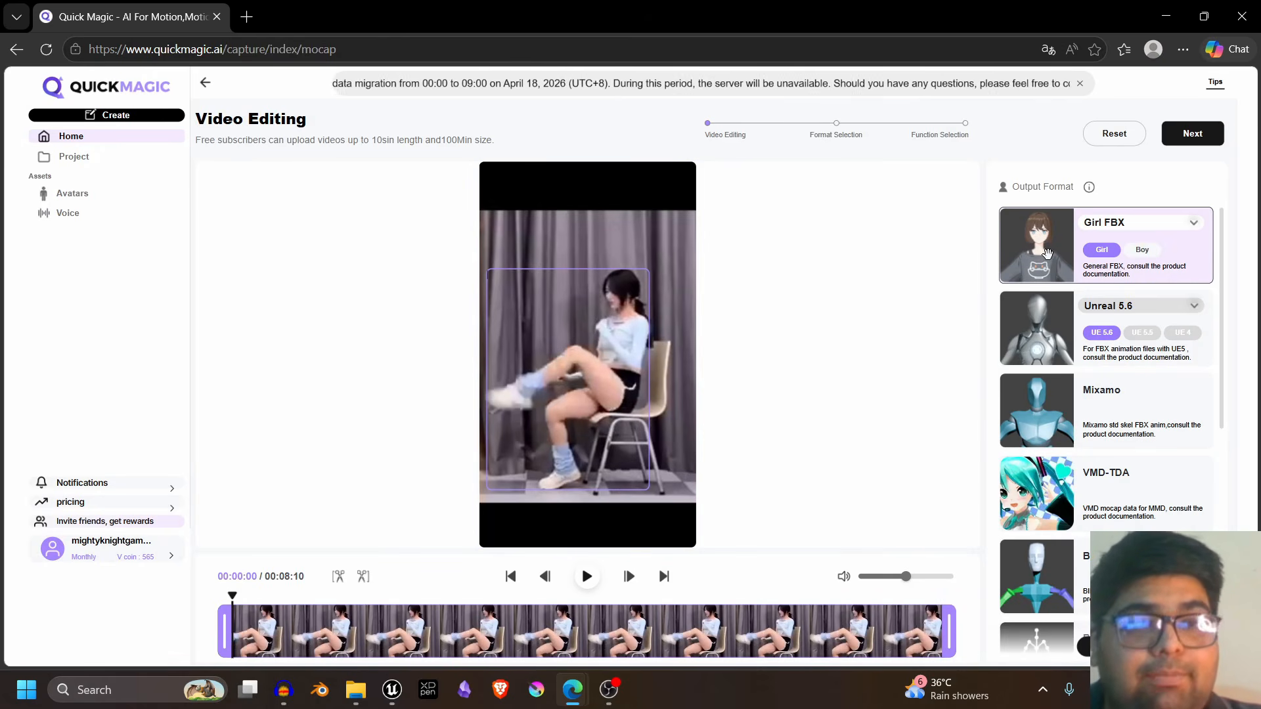
- Set the Unreal output format to Unreal 5.5 and assign it to the detected person in the video
{"action": "left_click", "coordinate": [1110, 314]}
{"action": "left_click", "coordinate": [1110, 314]}
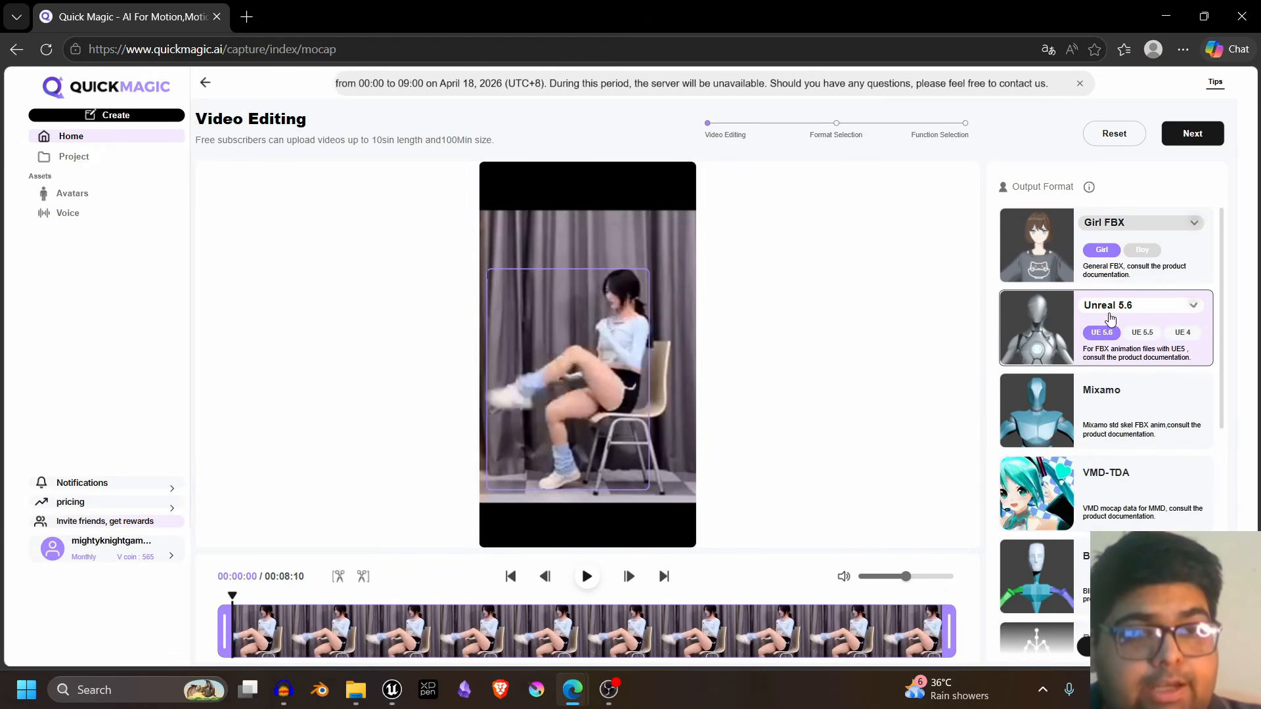
{"action": "left_click", "coordinate": [1109, 314]}
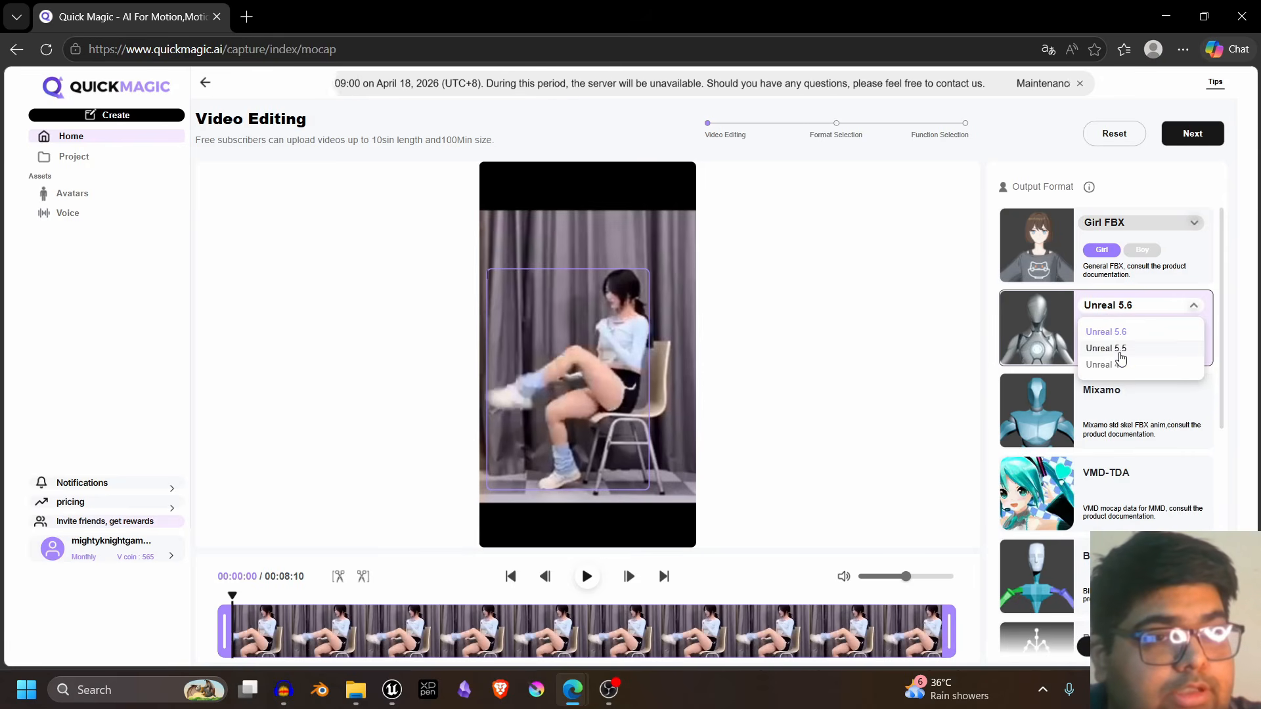
{"action": "left_click", "coordinate": [1122, 350]}
{"action": "left_click", "coordinate": [1146, 318]}
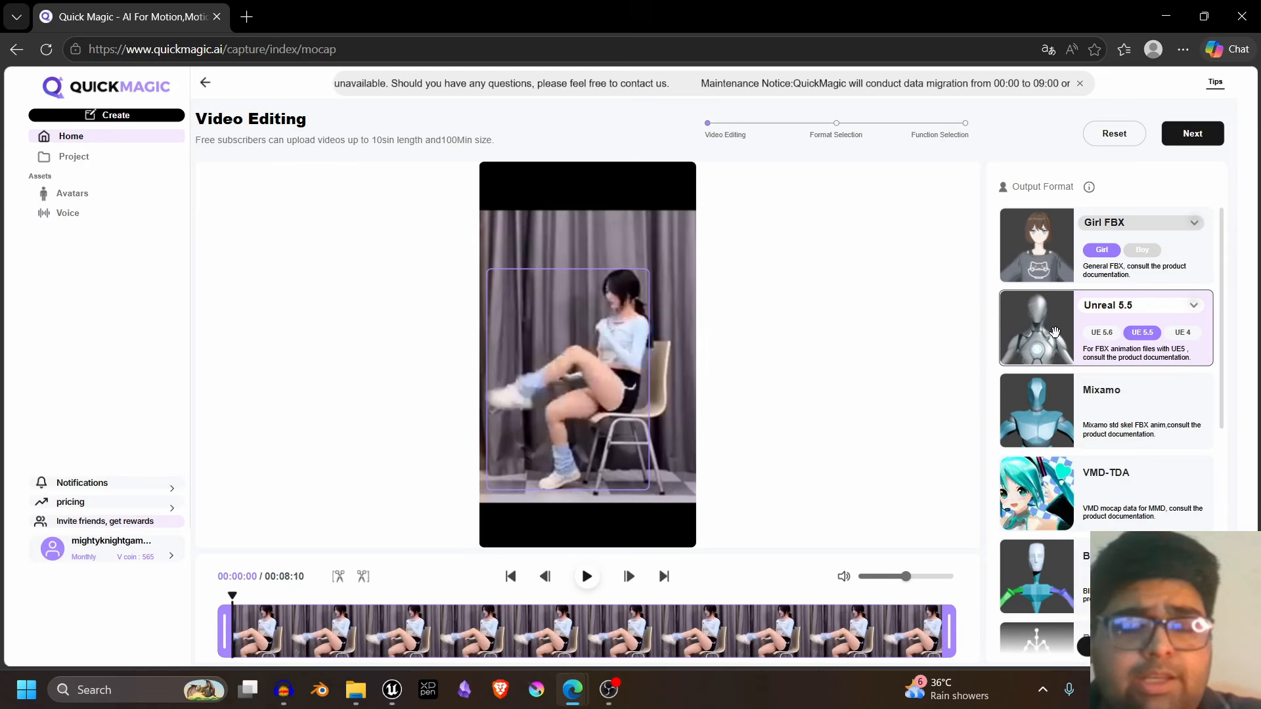
{"action": "left_click_drag", "start_coordinate": [1055, 332], "coordinate": [578, 223]}
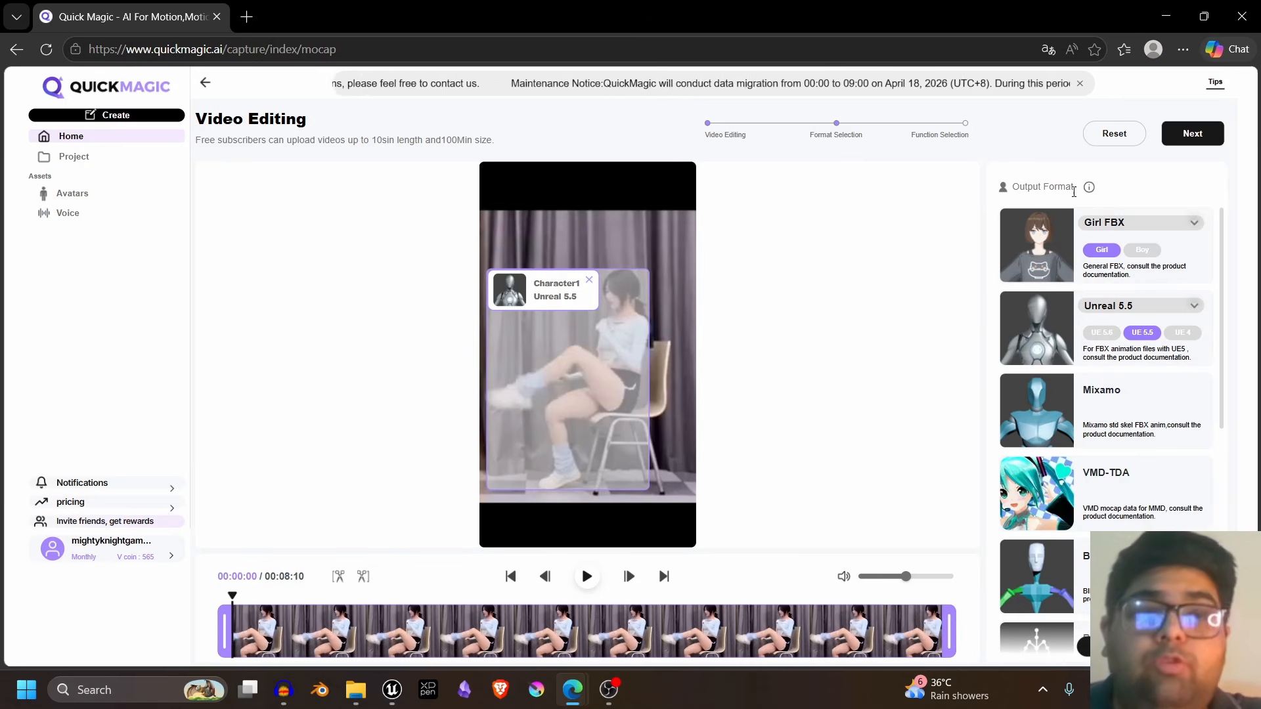
- Try the Boy FBX output format on the character and switch the general FBX preset back to Girl FBX
{"action": "left_click", "coordinate": [1137, 224]}
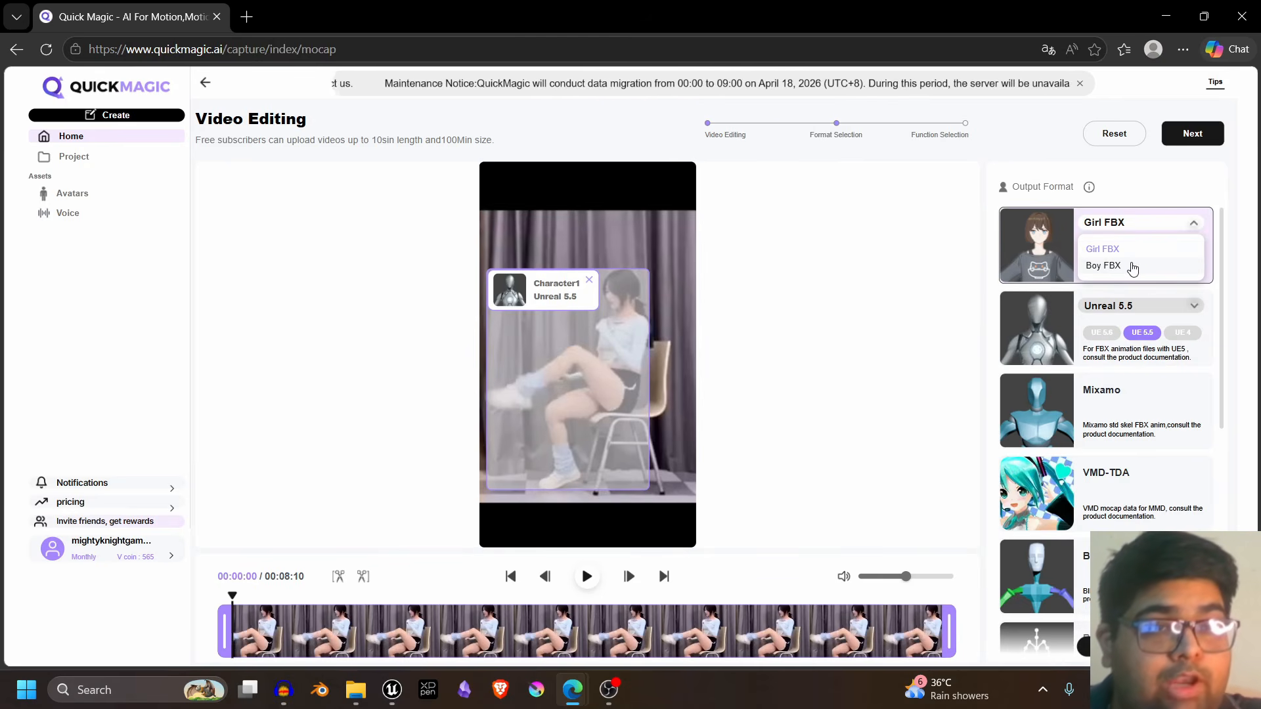
{"action": "left_click", "coordinate": [1132, 266]}
{"action": "left_click", "coordinate": [1124, 229]}
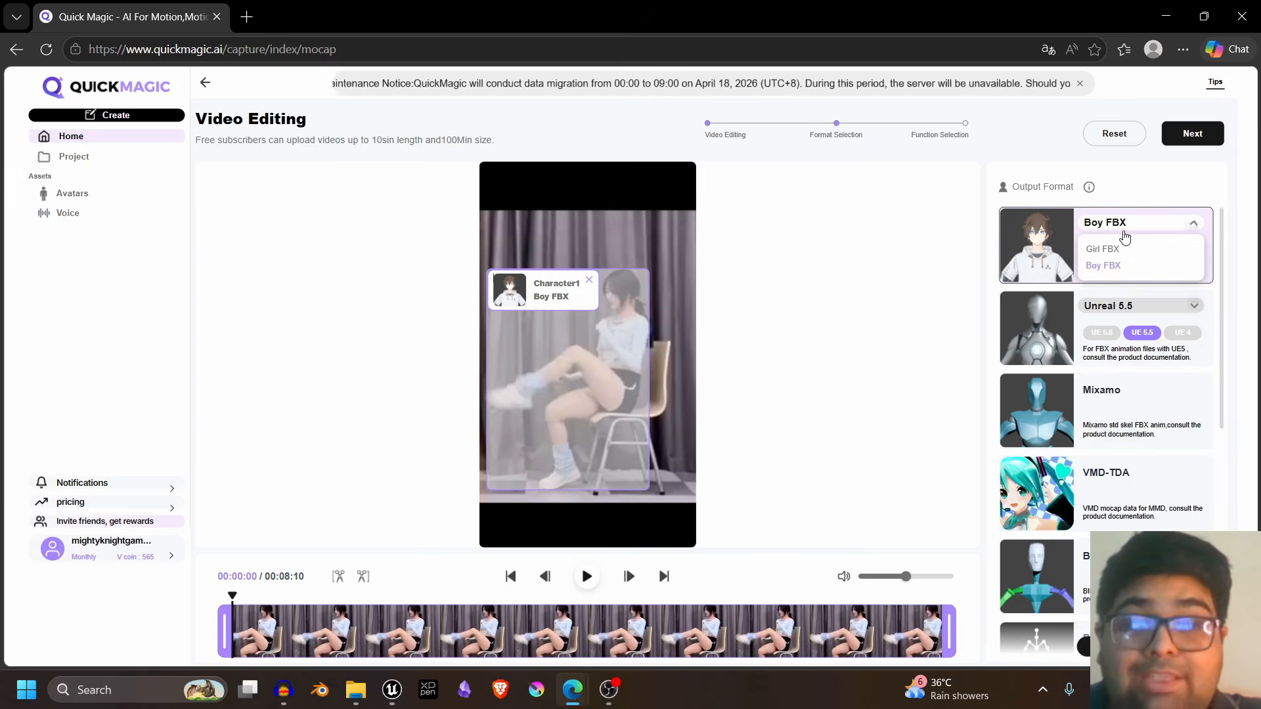
{"action": "left_click", "coordinate": [1124, 228]}
{"action": "left_click", "coordinate": [1124, 229]}
{"action": "left_click", "coordinate": [1120, 248]}
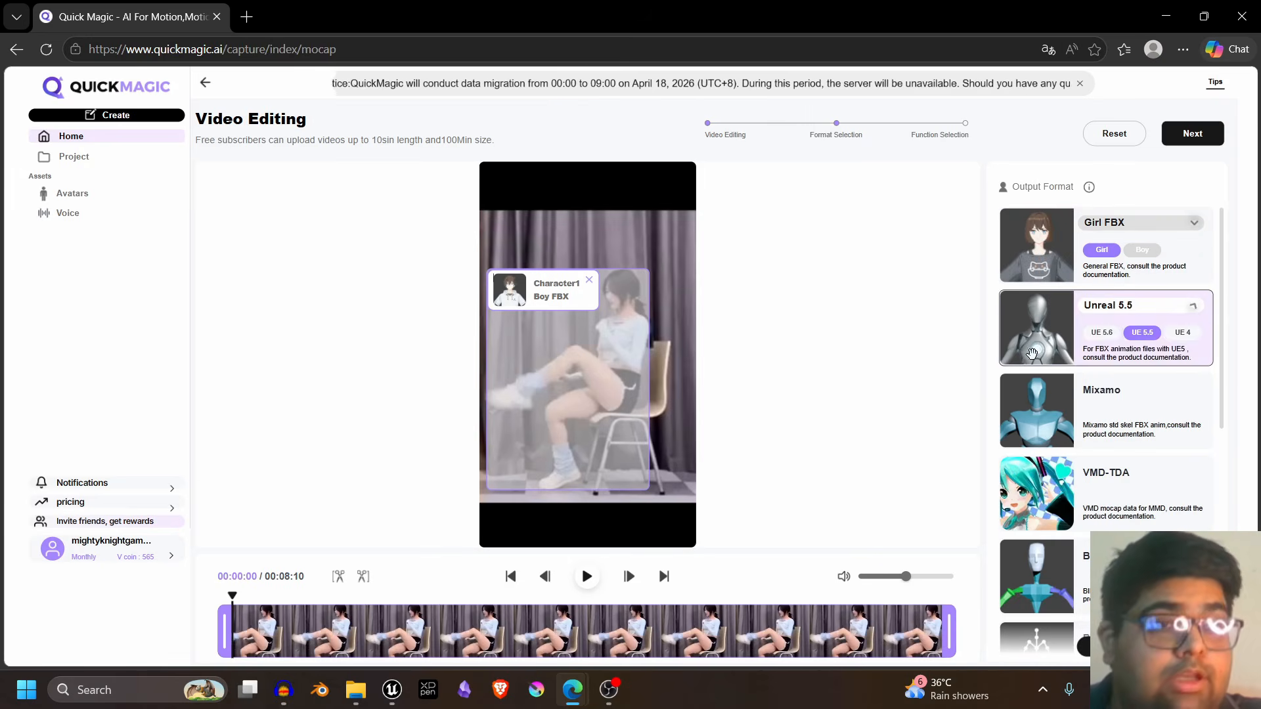
{"action": "left_click", "coordinate": [1016, 268]}
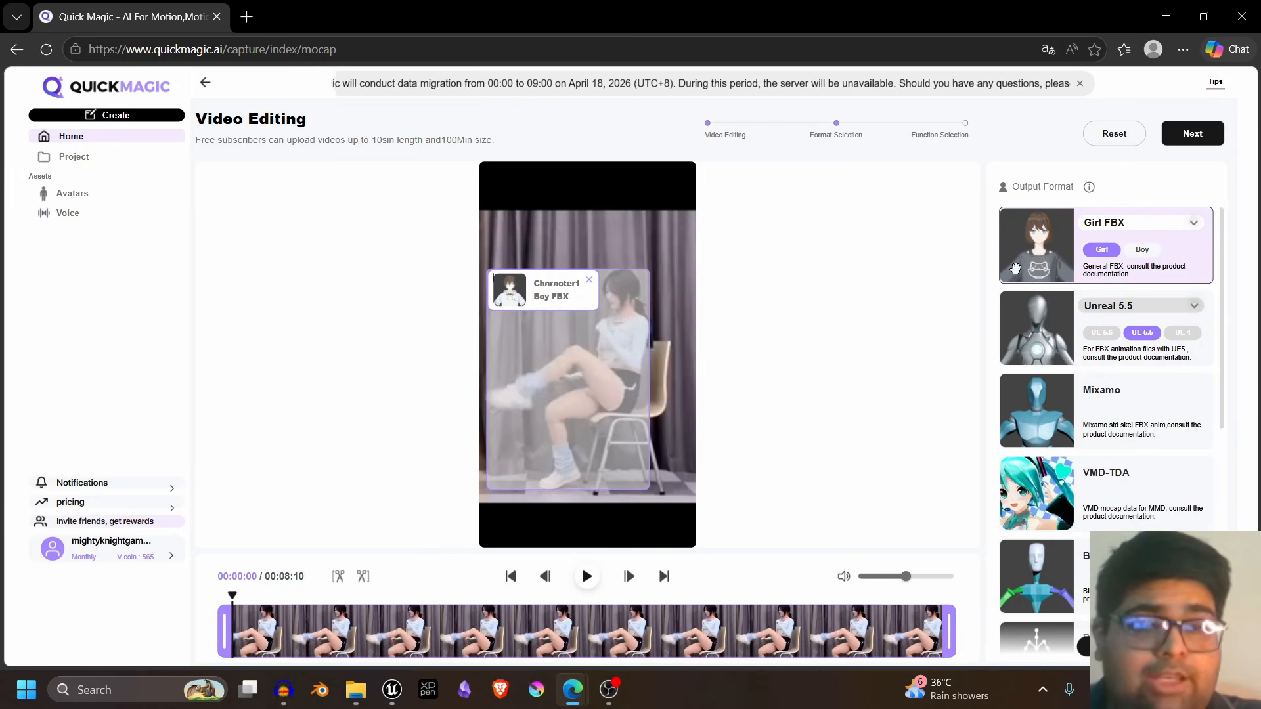
- Reassign the Unreal 5.5 output format to Character1 in the video
{"action": "left_click", "coordinate": [1064, 309]}
{"action": "scroll", "coordinate": [1063, 293], "scroll_direction": "down", "scroll_amount": 1}
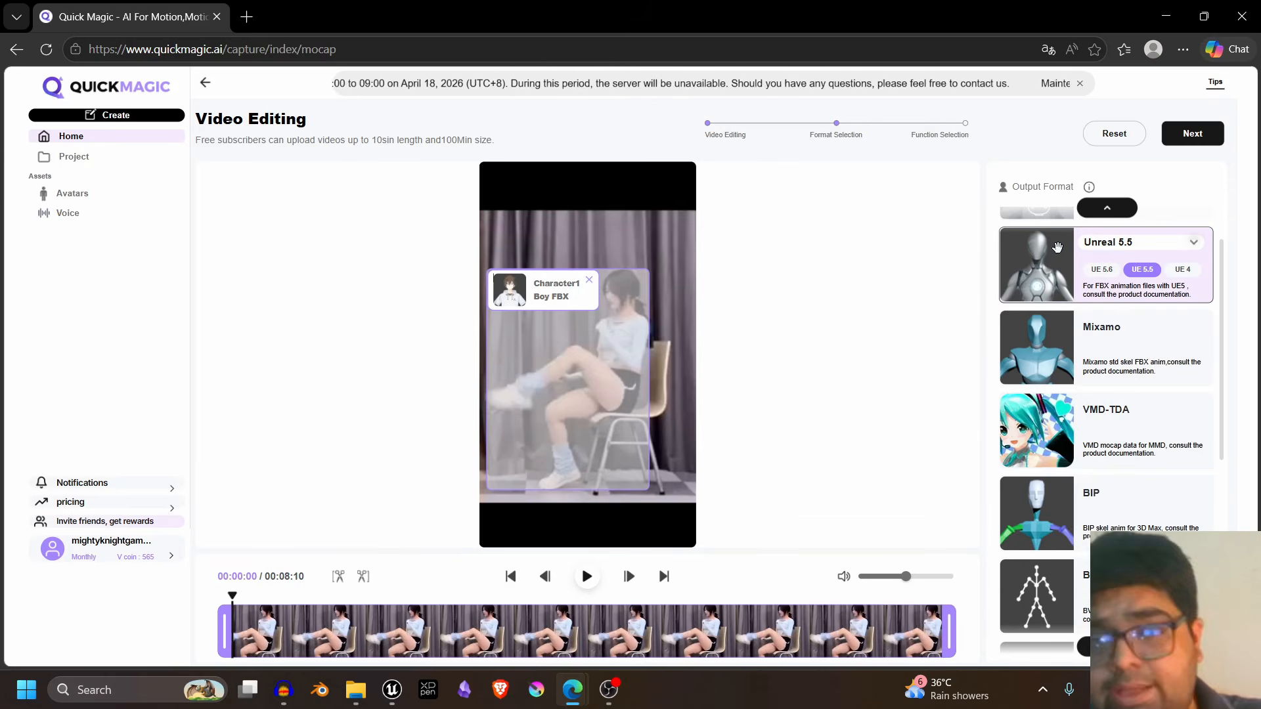
{"action": "left_click", "coordinate": [1096, 358]}
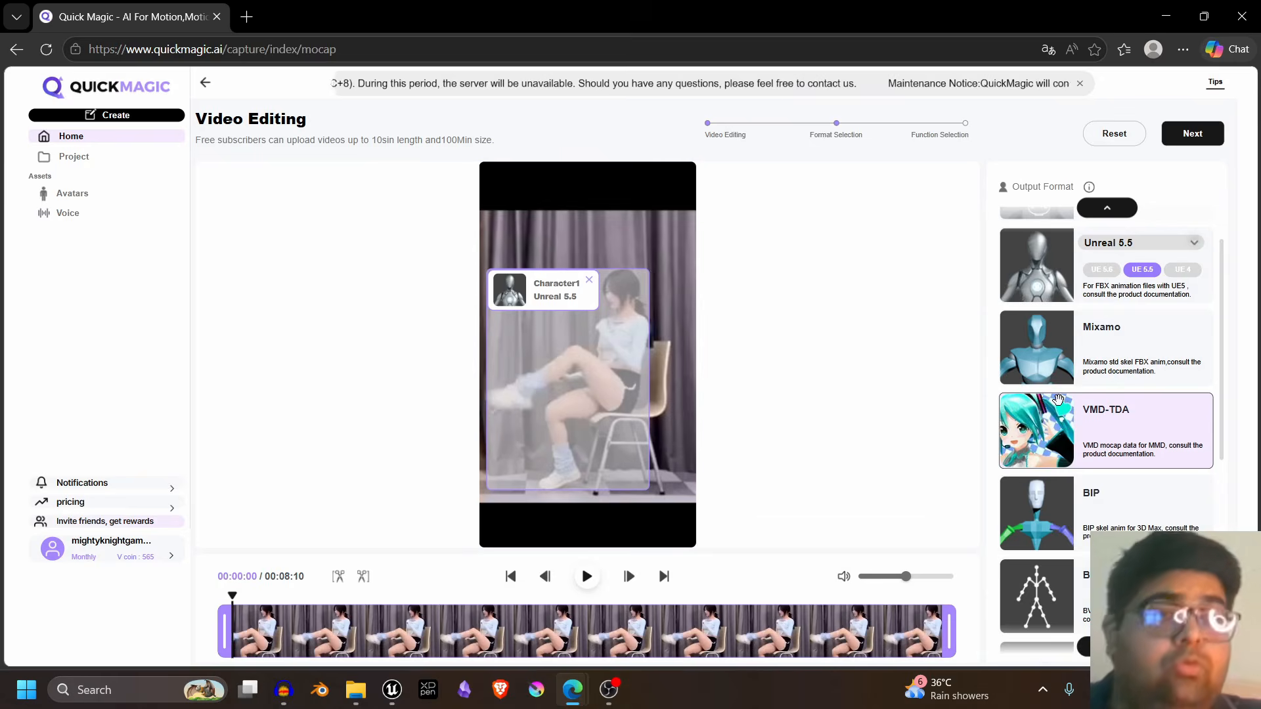
- Check the remaining output formats and proceed to the motion generation settings
{"action": "scroll", "coordinate": [1058, 400], "scroll_direction": "down", "scroll_amount": 5}
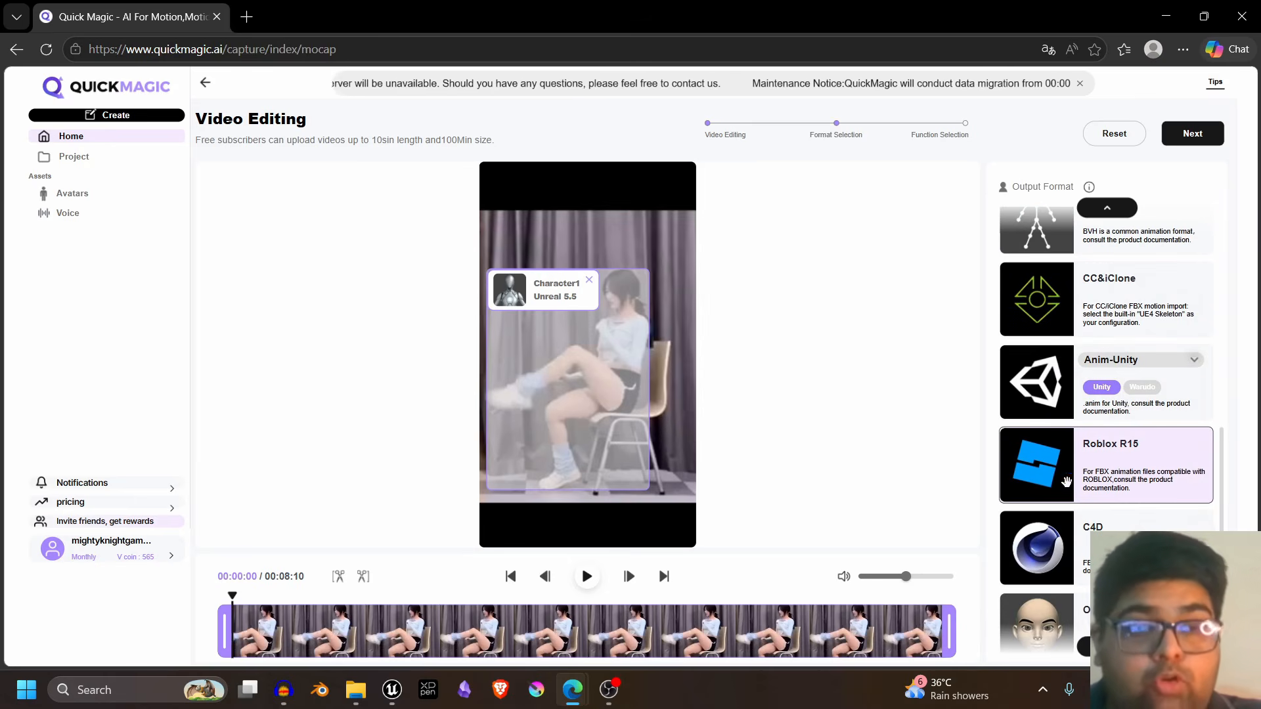
{"action": "scroll", "coordinate": [1067, 493], "scroll_direction": "down", "scroll_amount": 1}
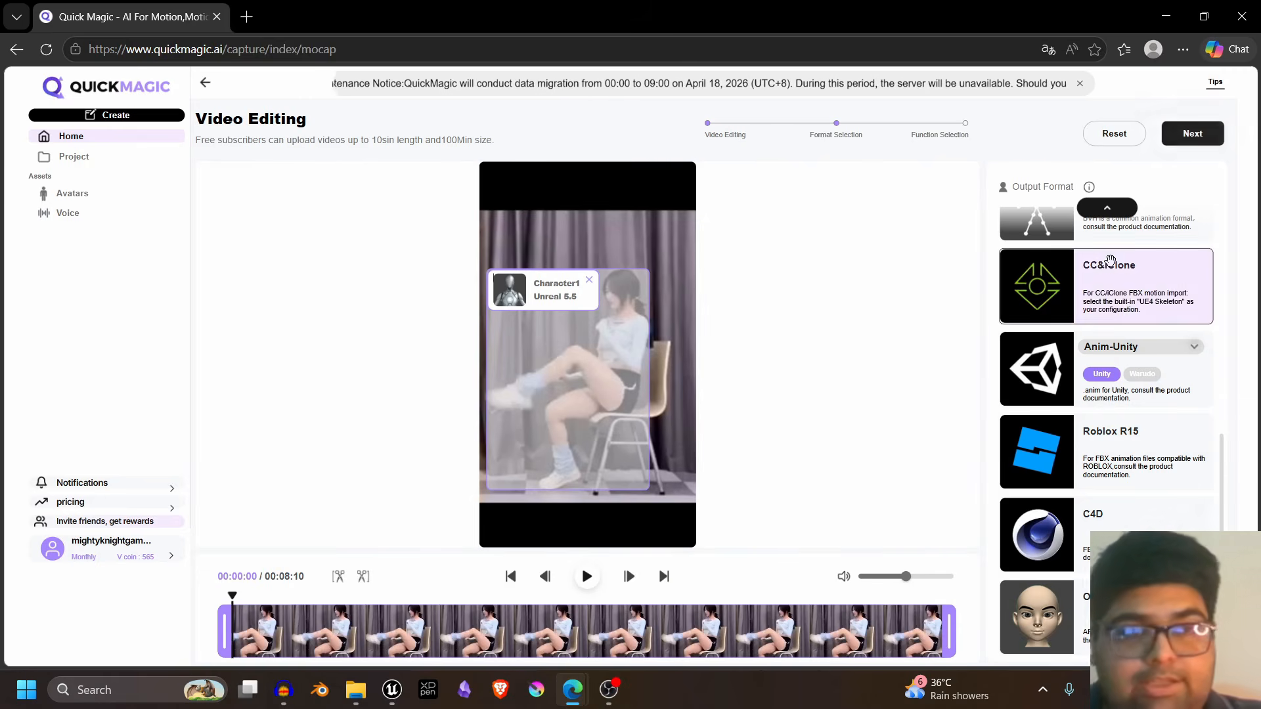
{"action": "scroll", "coordinate": [1123, 311], "scroll_direction": "up", "scroll_amount": 5}
{"action": "scroll", "coordinate": [1116, 314], "scroll_direction": "up", "scroll_amount": 2}
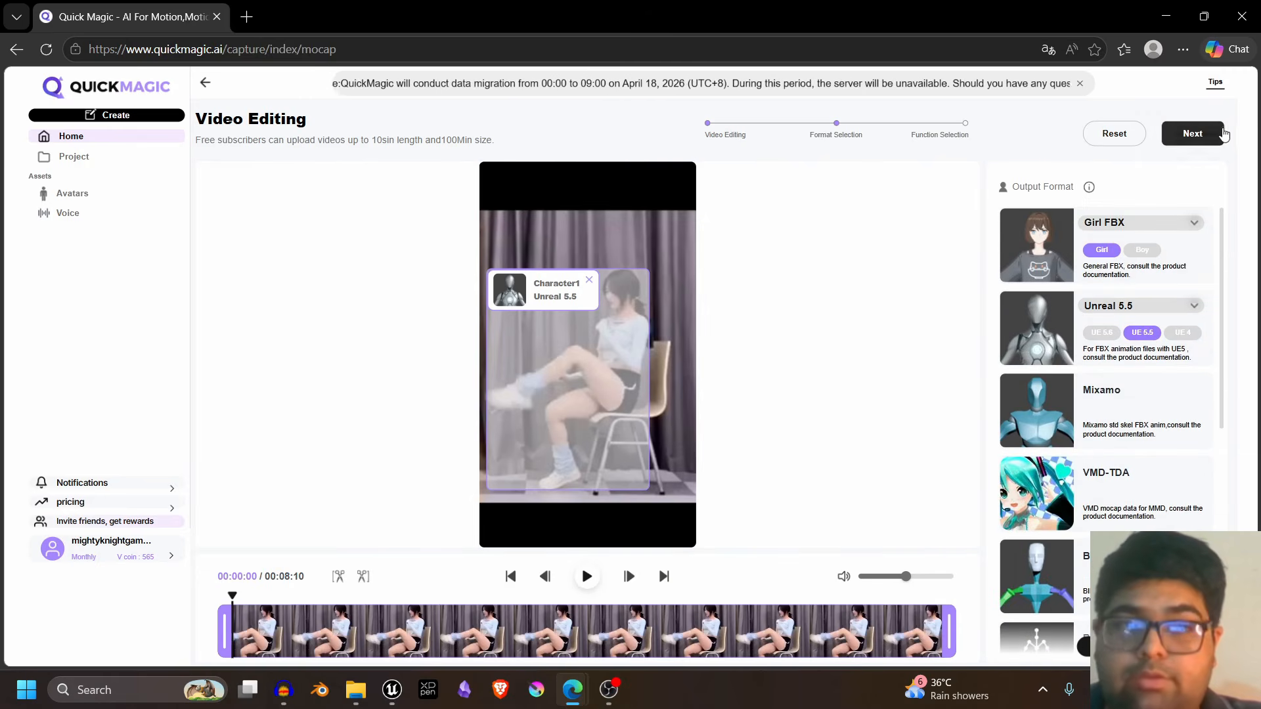
{"action": "left_click", "coordinate": [1212, 132]}
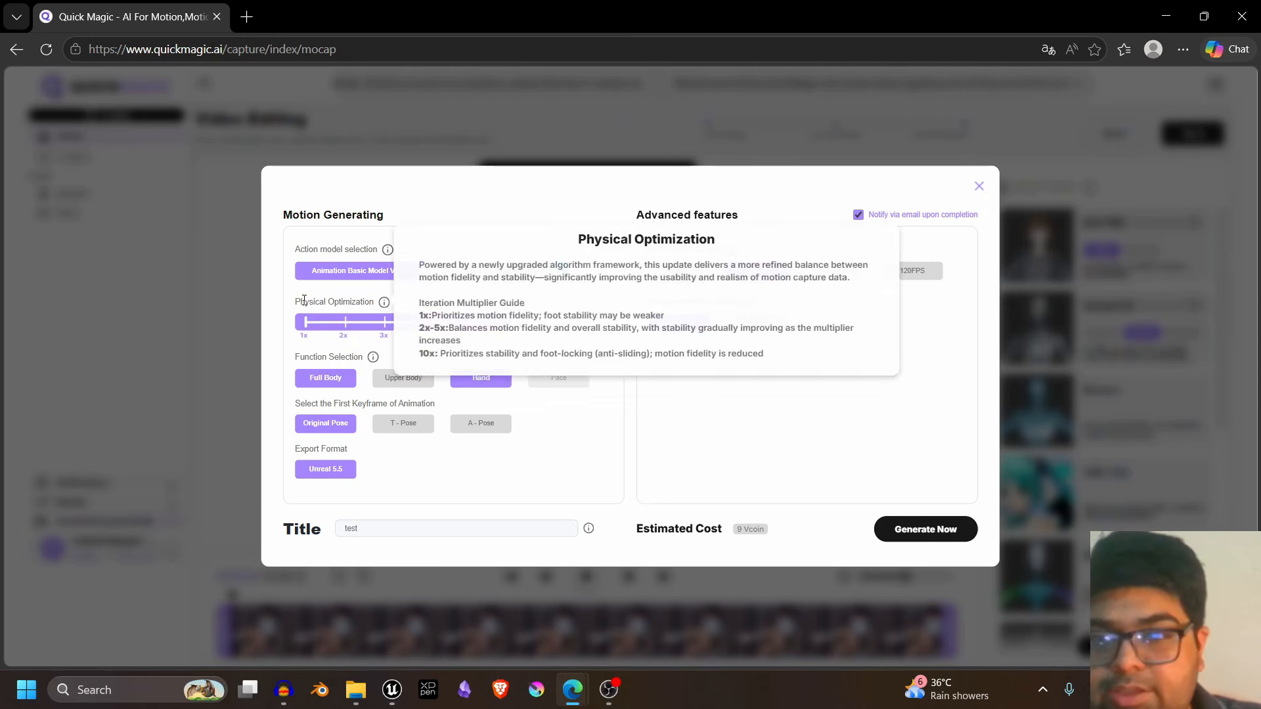
- Title the motion capture test2 and start generating it with the current settings
{"action": "mouse_move", "coordinate": [389, 308]}
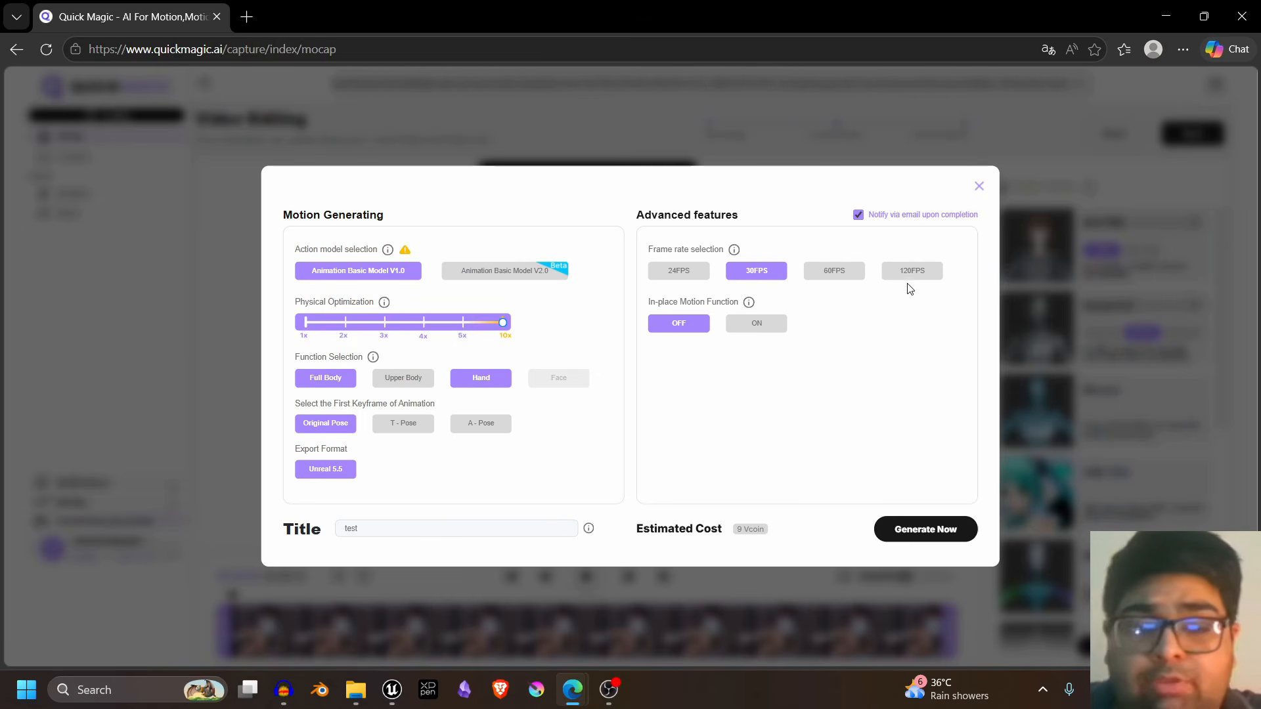
{"action": "mouse_move", "coordinate": [749, 302]}
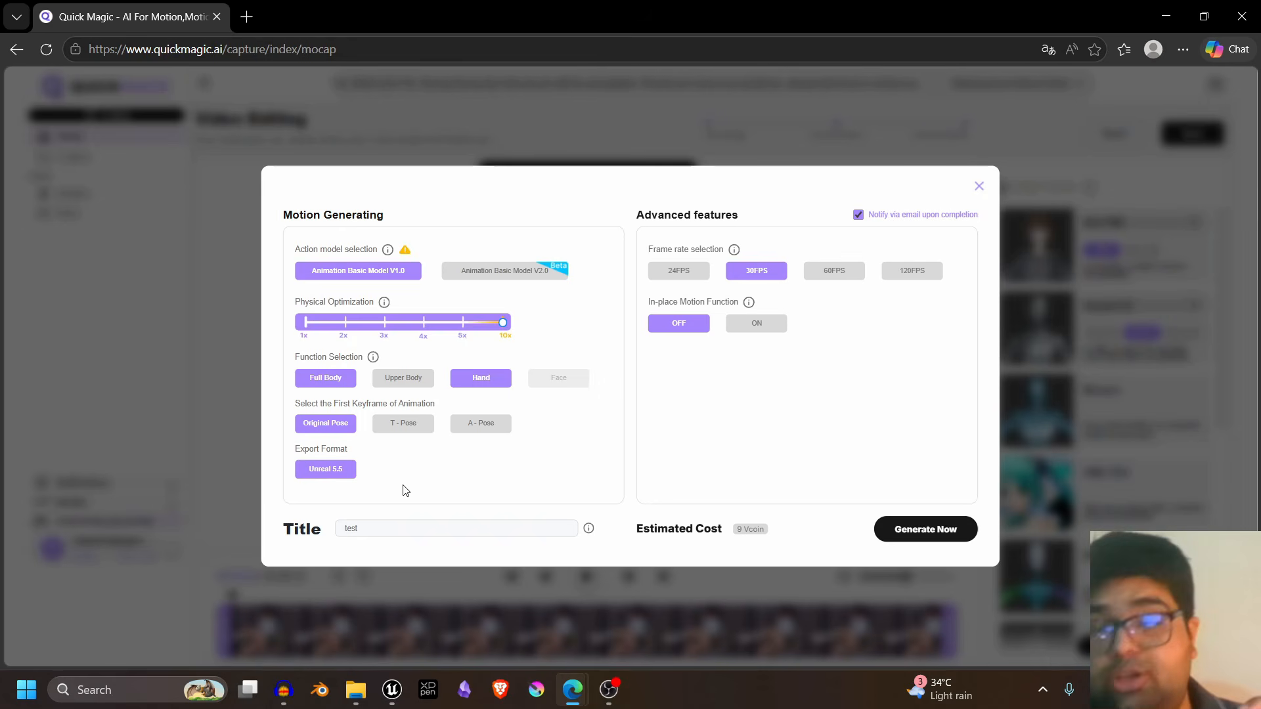
{"action": "left_click_drag", "start_coordinate": [393, 528], "coordinate": [232, 510]}
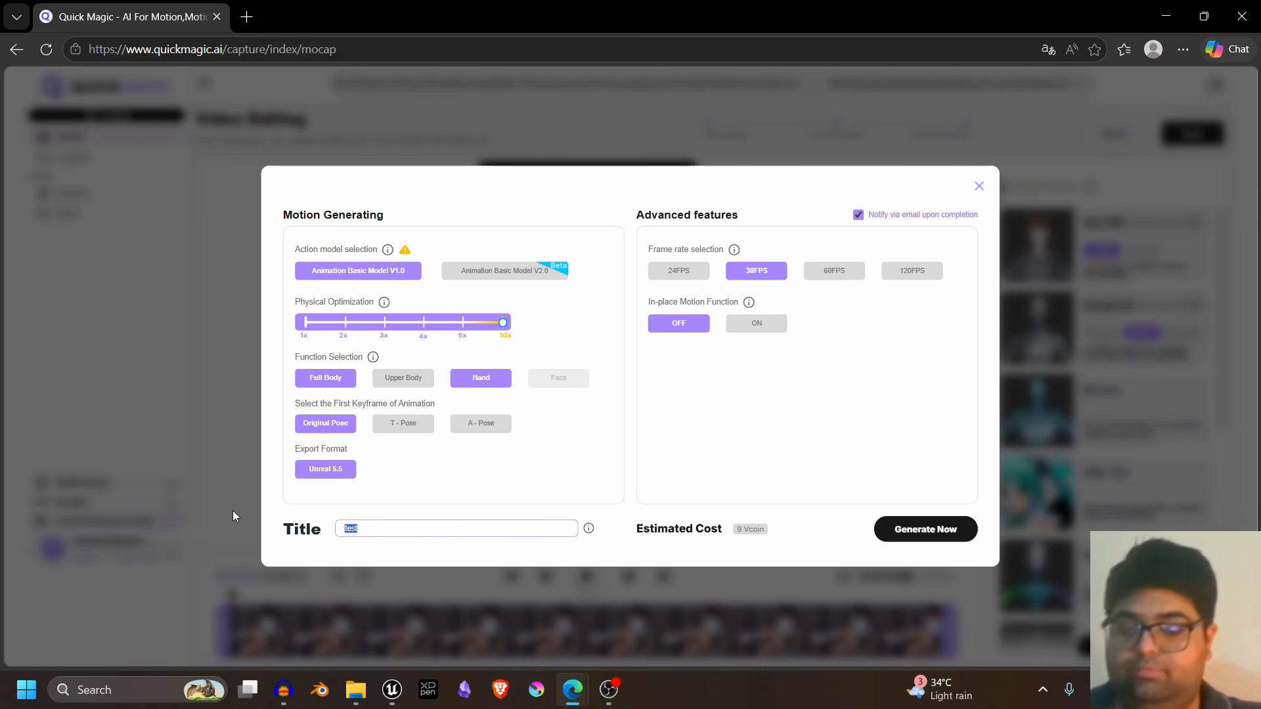
{"action": "type", "text": "test"}
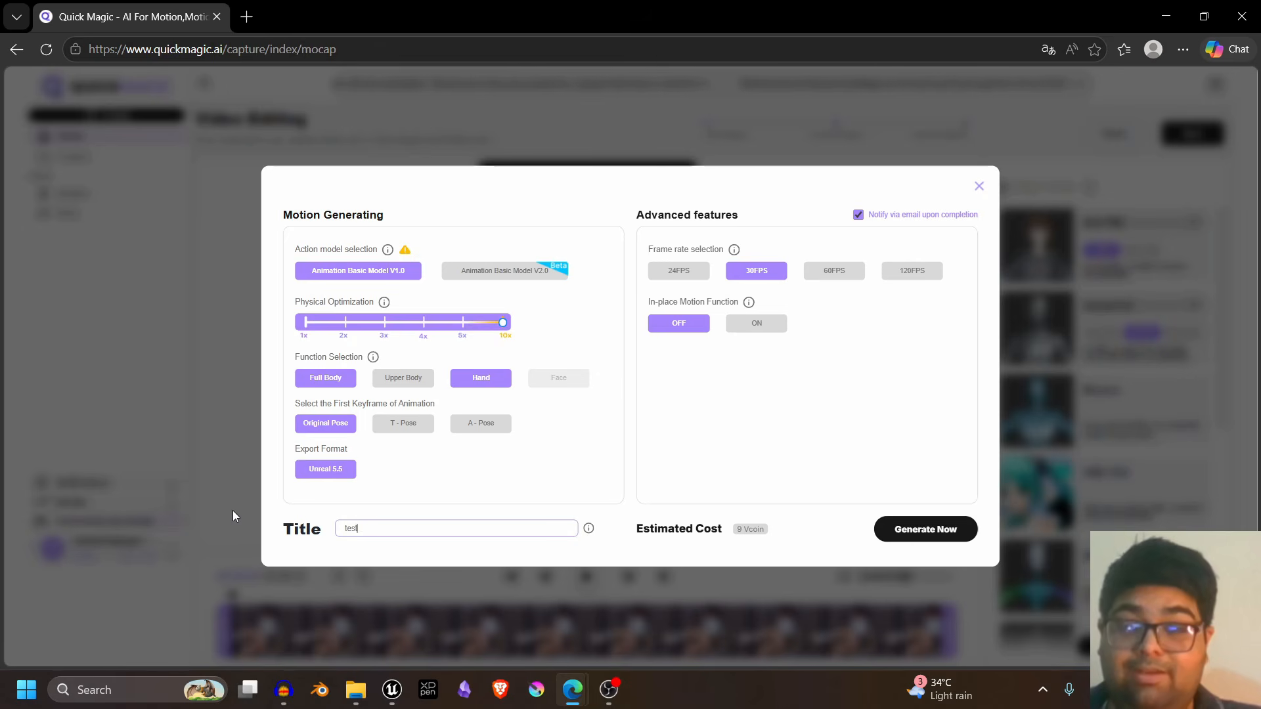
{"action": "type", "text": "2"}
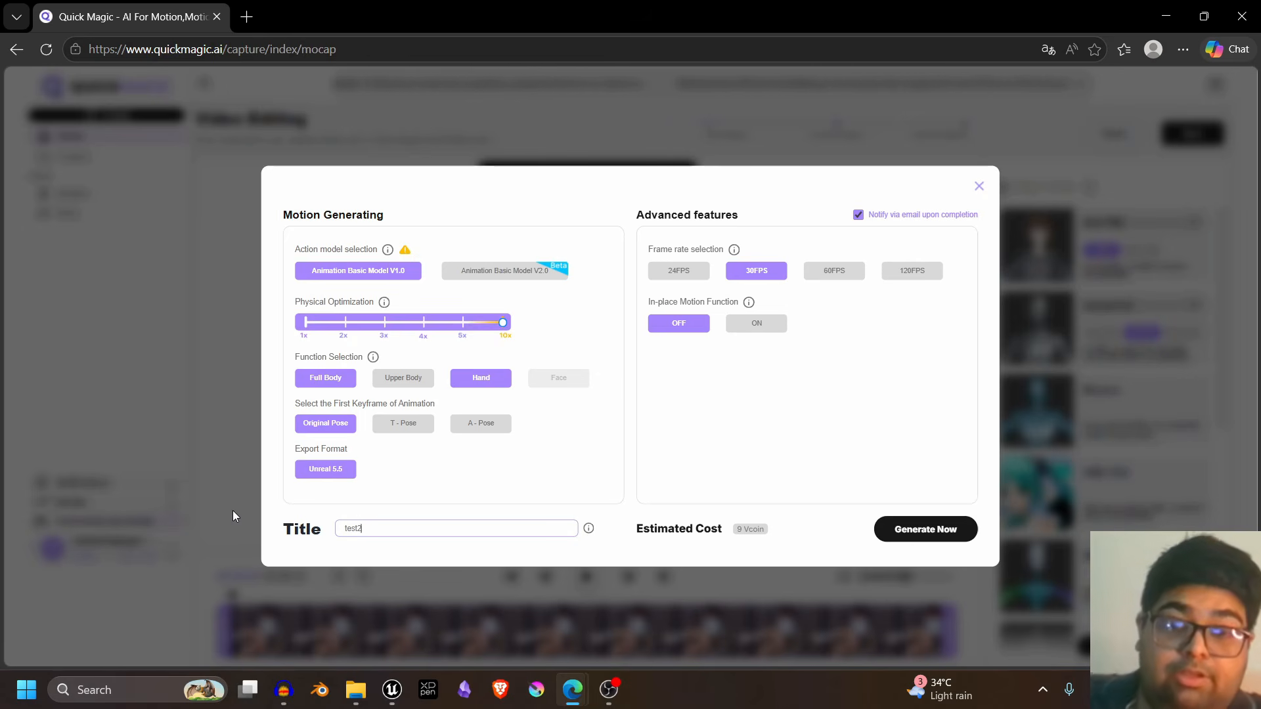
{"action": "left_click", "coordinate": [941, 535]}
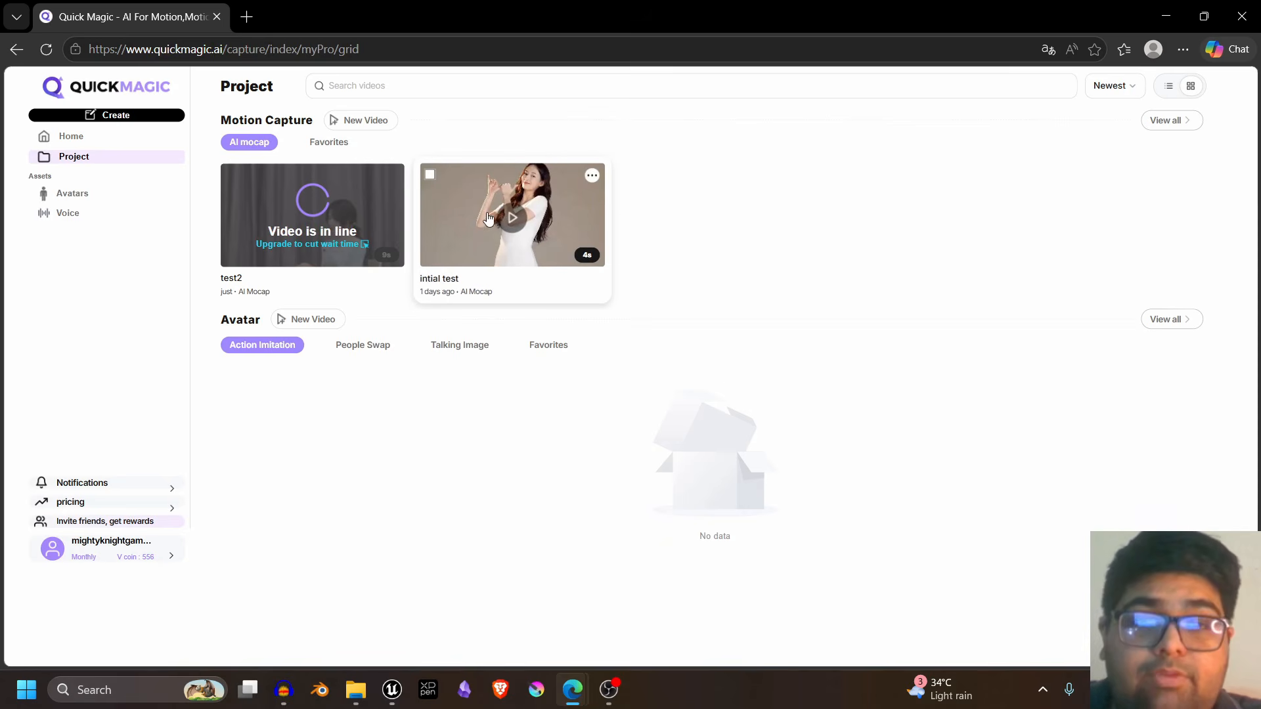
- Preview the intial test capture from another angle and examine its 2D Refinement options, including the KP and IK modes and 2D detection points
{"action": "left_click", "coordinate": [526, 227]}
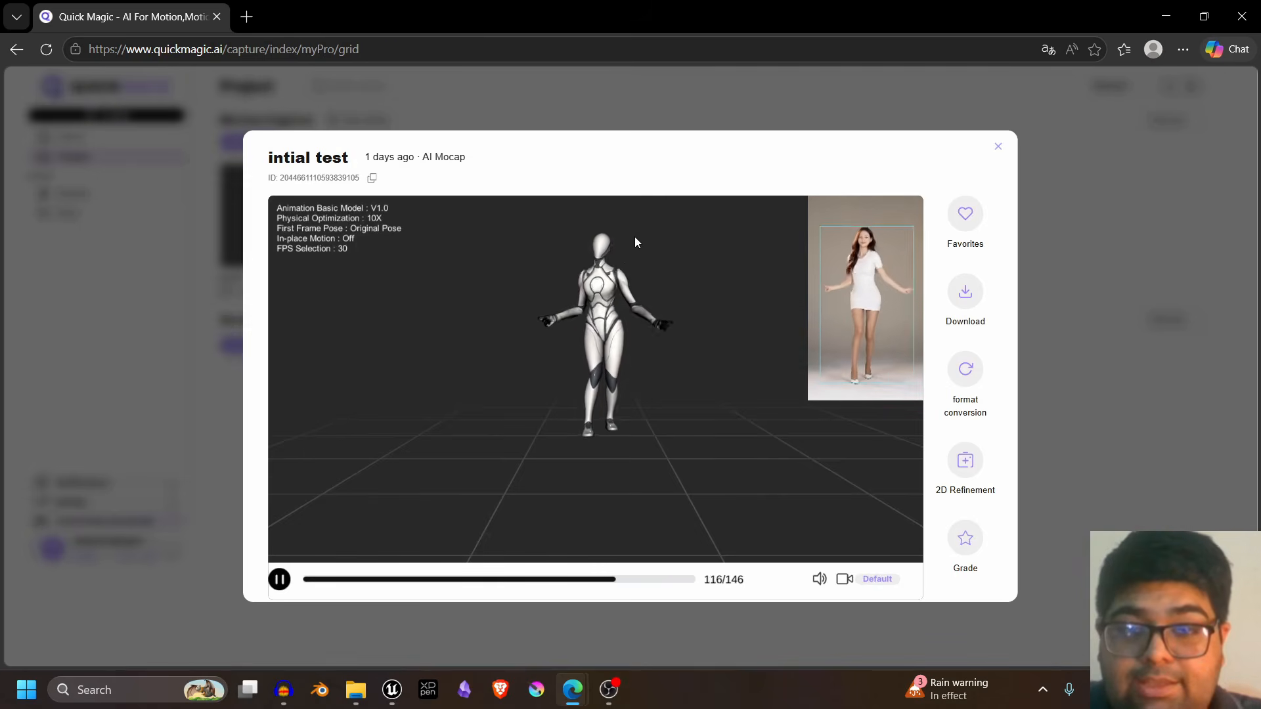
{"action": "left_click_drag", "start_coordinate": [620, 314], "coordinate": [646, 341]}
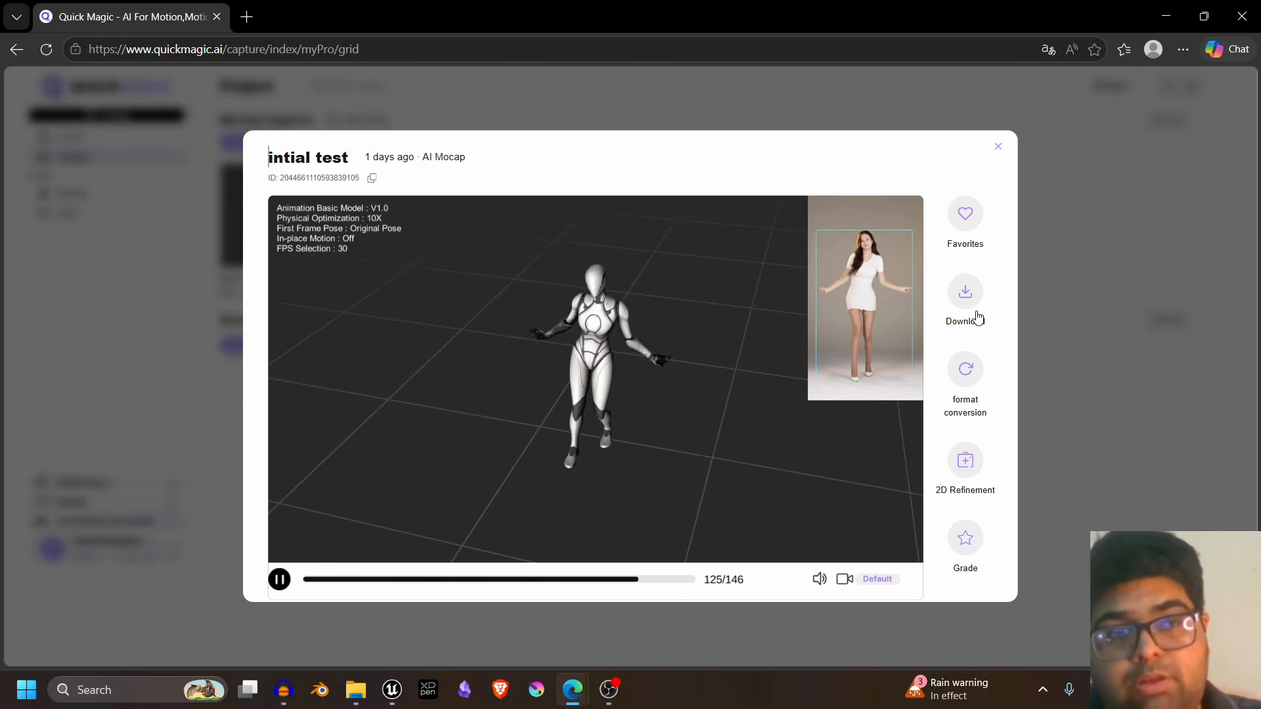
{"action": "left_click", "coordinate": [967, 480]}
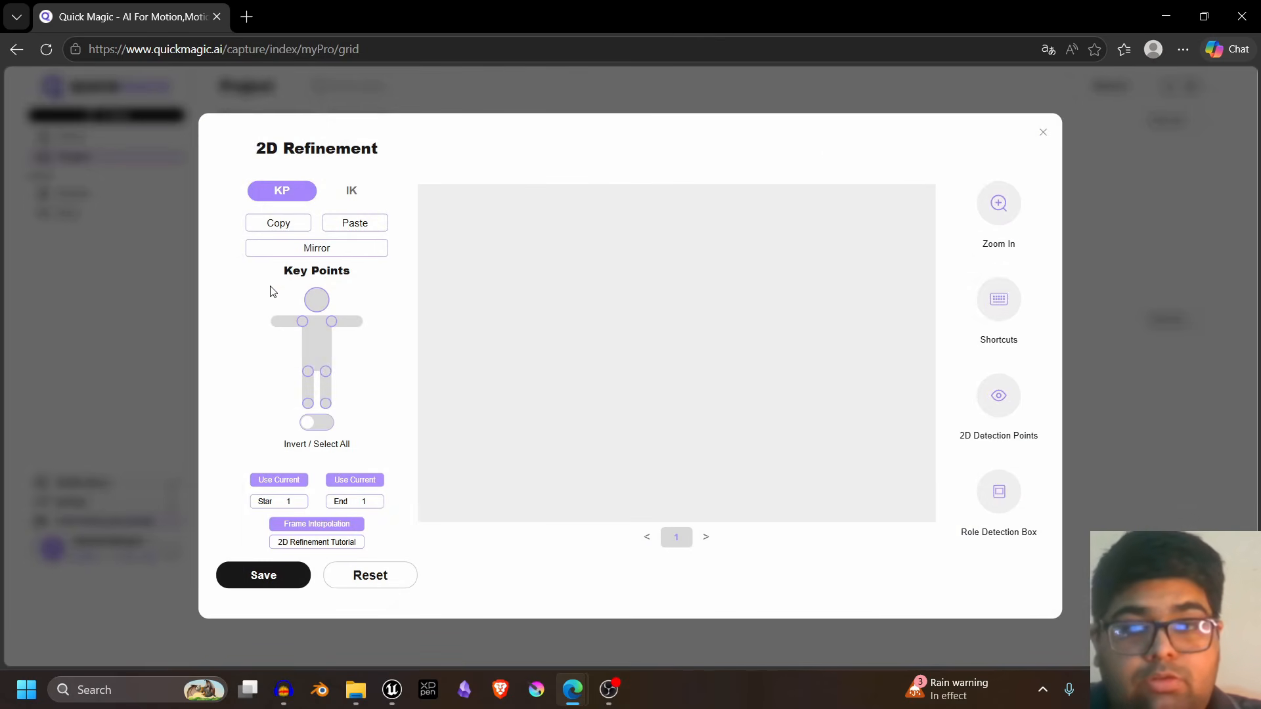
{"action": "left_click", "coordinate": [351, 199]}
{"action": "left_click", "coordinate": [282, 191]}
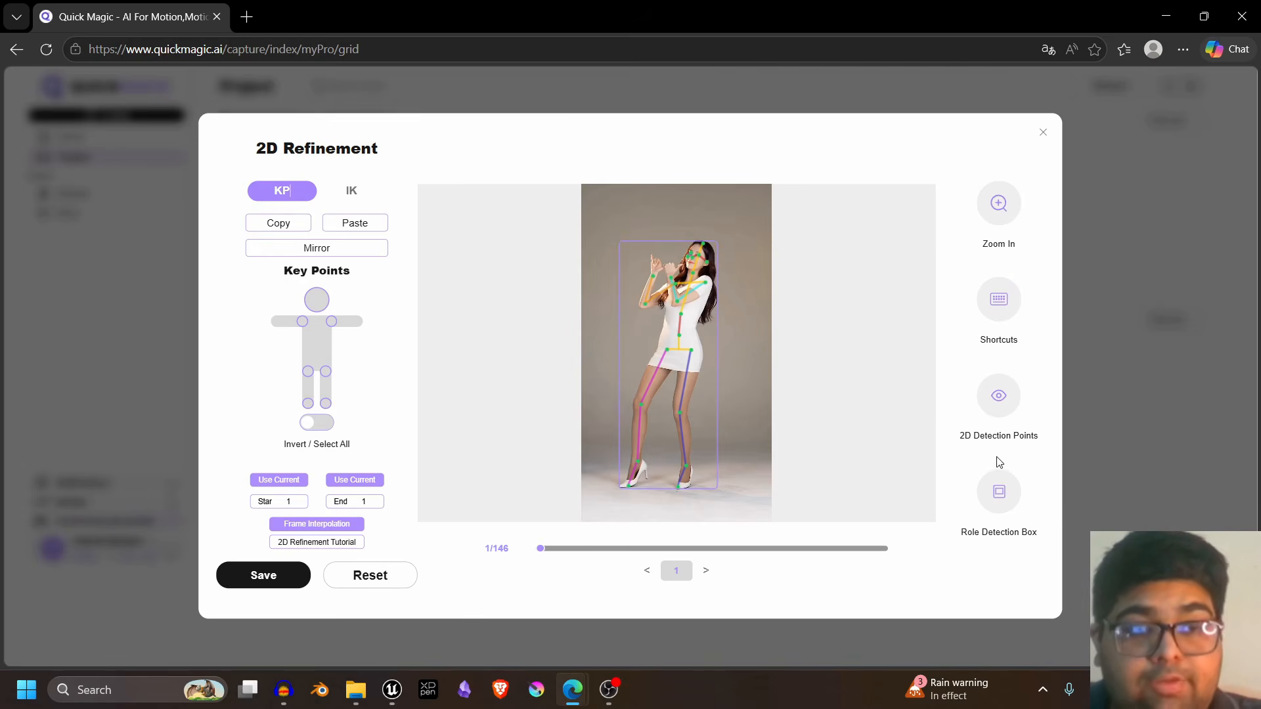
{"action": "left_click", "coordinate": [1013, 414]}
{"action": "left_click", "coordinate": [1013, 414]}
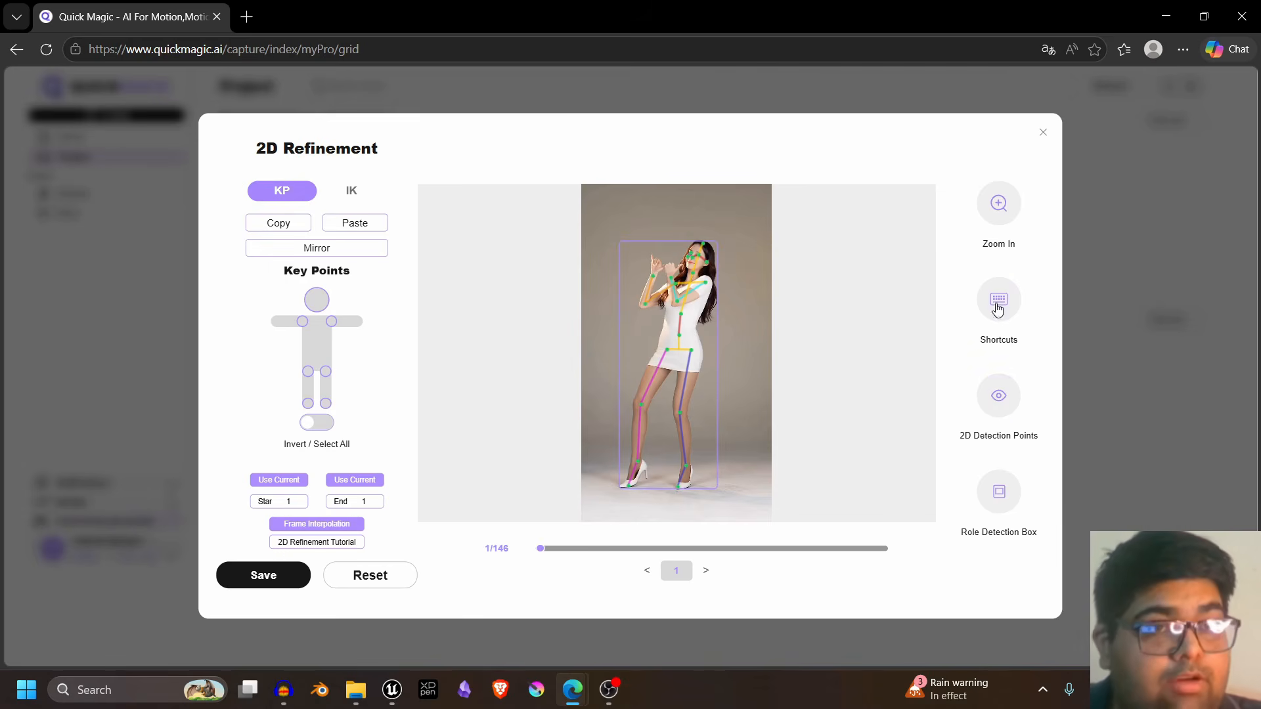
{"action": "left_click", "coordinate": [1042, 133]}
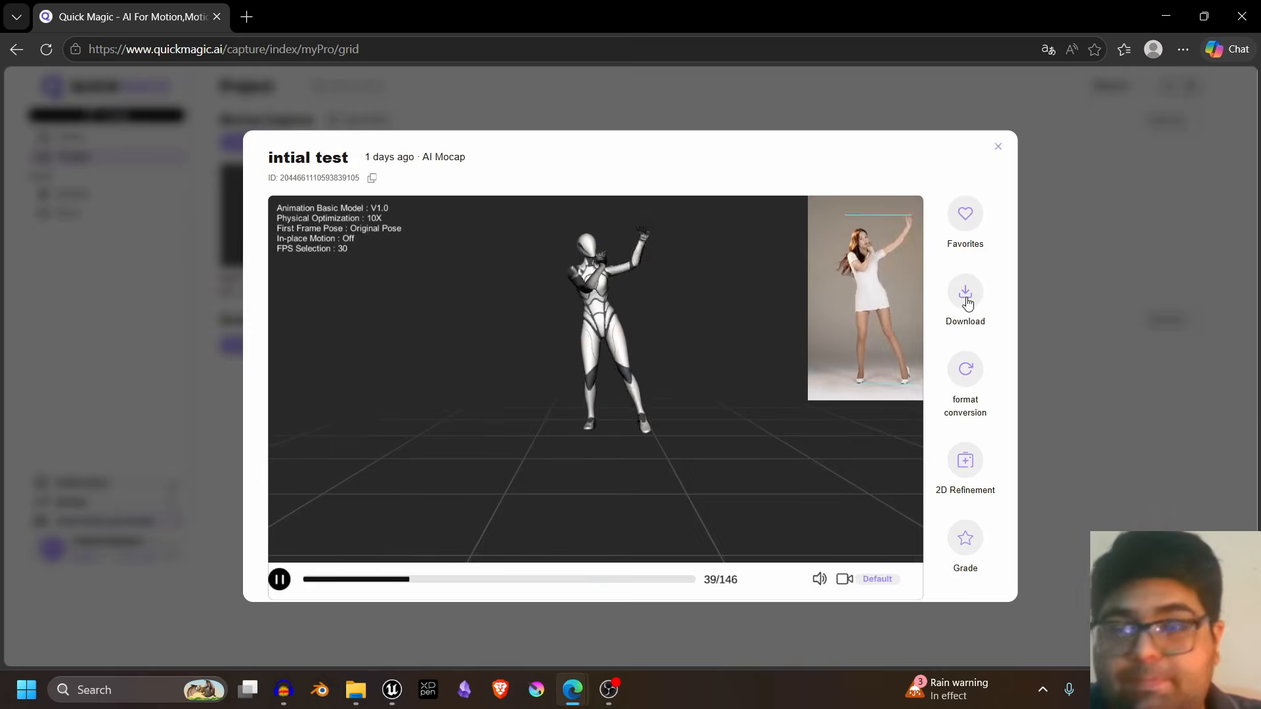
- Download the intial test capture, open its extracted folder and check the texture images and the Unreal5.5 FBX file
{"action": "left_click", "coordinate": [966, 297]}
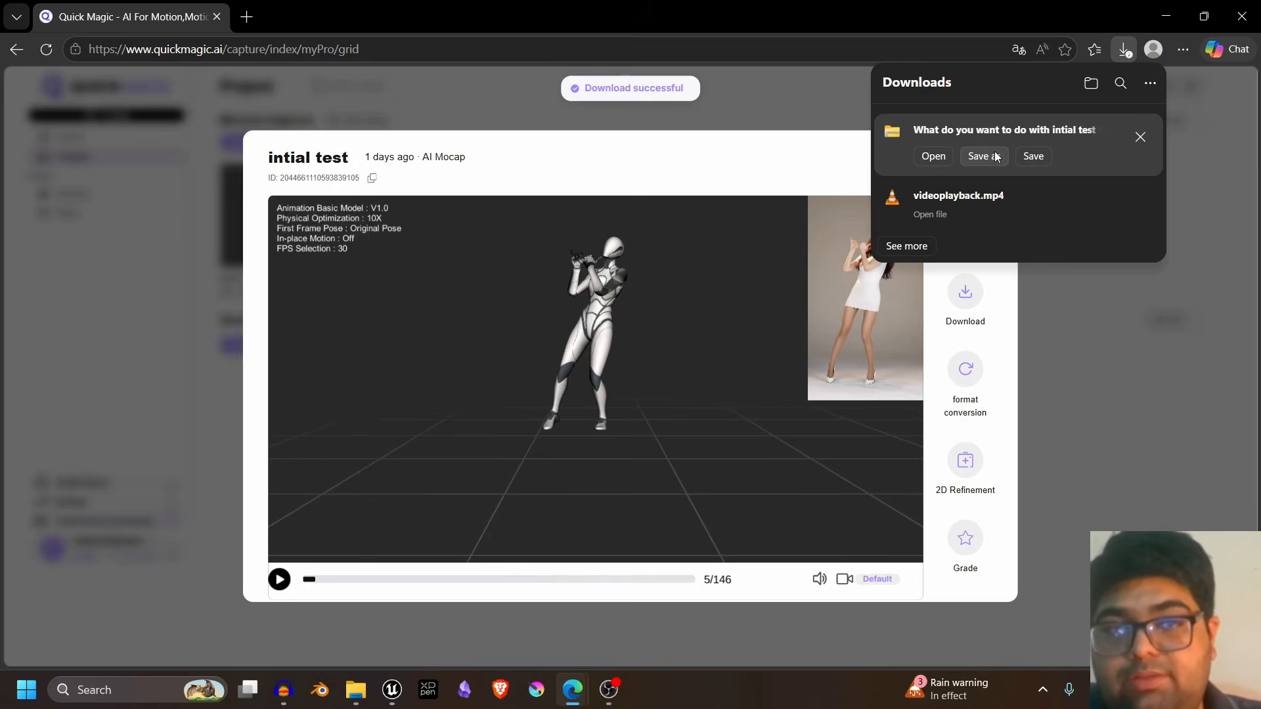
{"action": "left_click", "coordinate": [993, 156]}
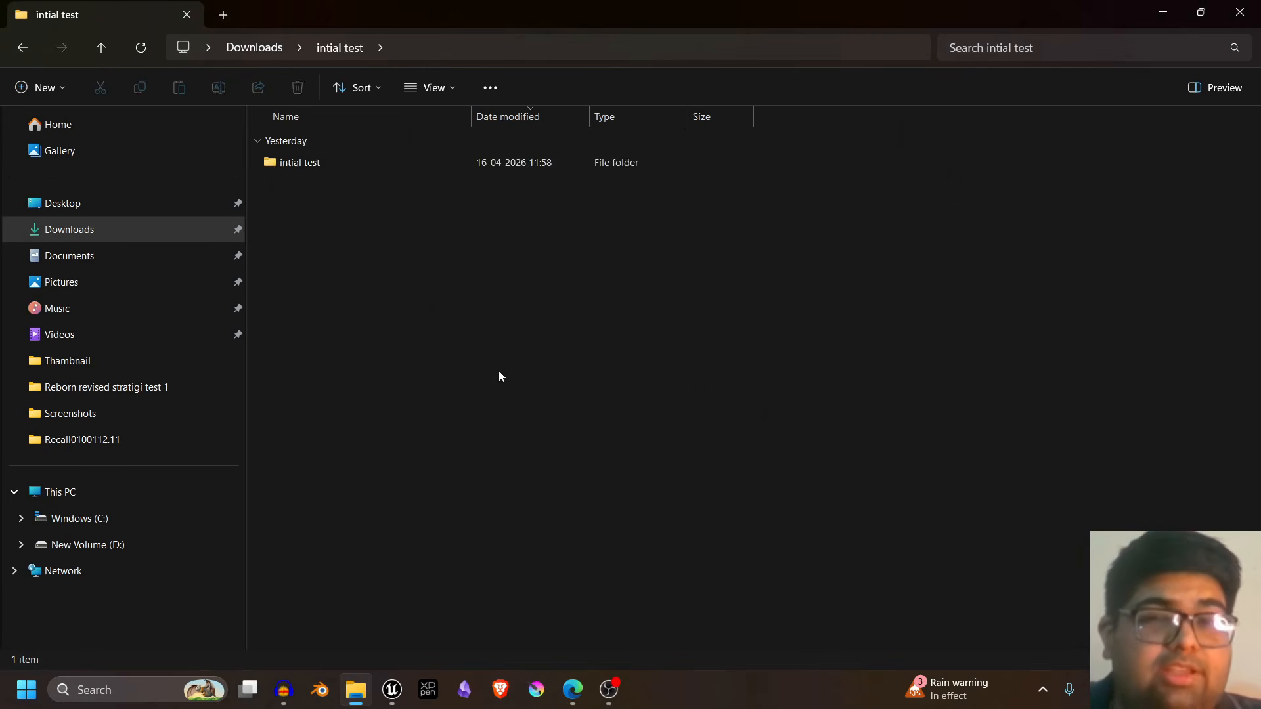
{"action": "double_click", "coordinate": [427, 173]}
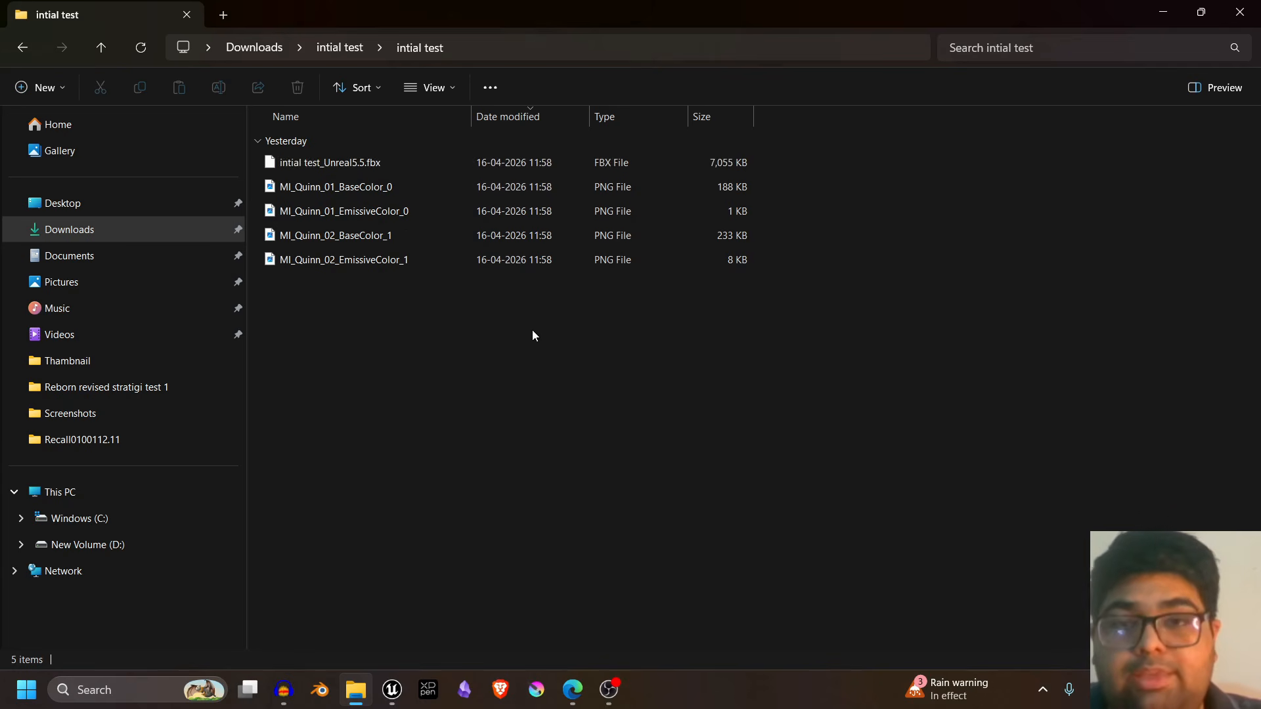
{"action": "left_click_drag", "start_coordinate": [532, 330], "coordinate": [340, 194]}
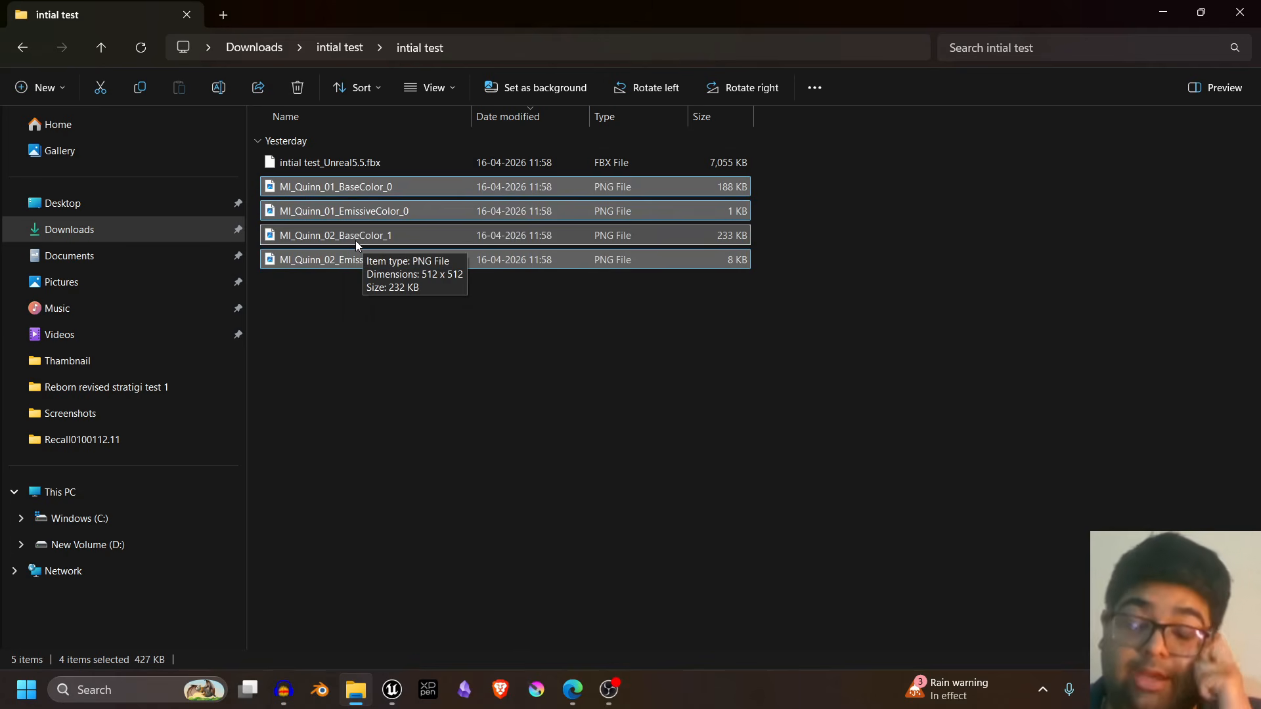
{"action": "left_click_drag", "start_coordinate": [295, 165], "coordinate": [546, 291]}
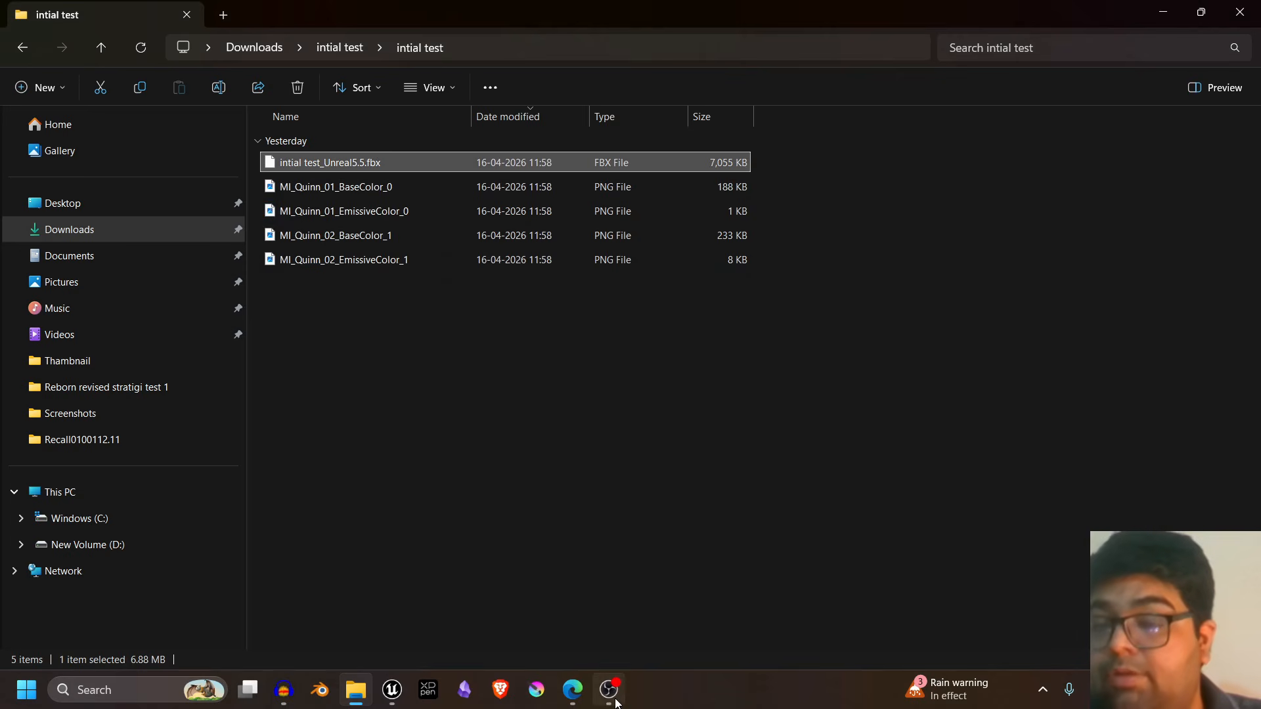
- Switch to Unreal Editor and import intial test_Unreal5.5.fbx into the Content folder with the default import settings
{"action": "key", "text": "alt+Tab"}
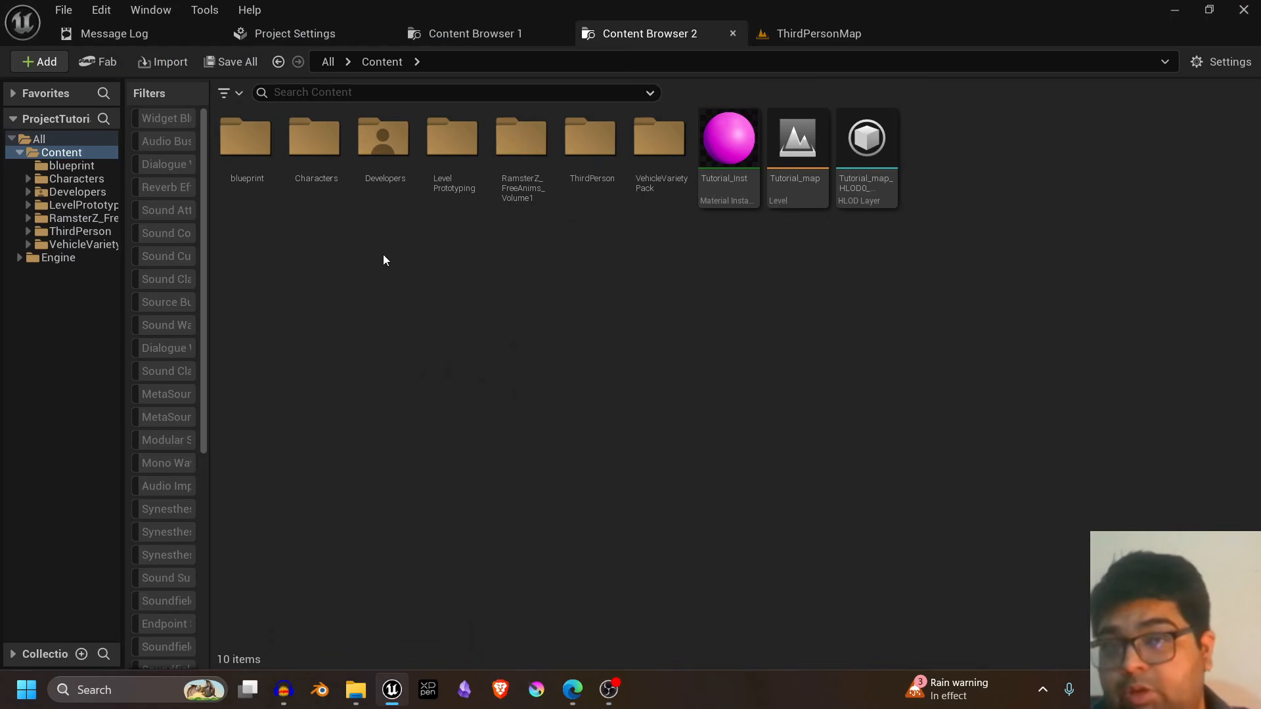
{"action": "left_click", "coordinate": [141, 64]}
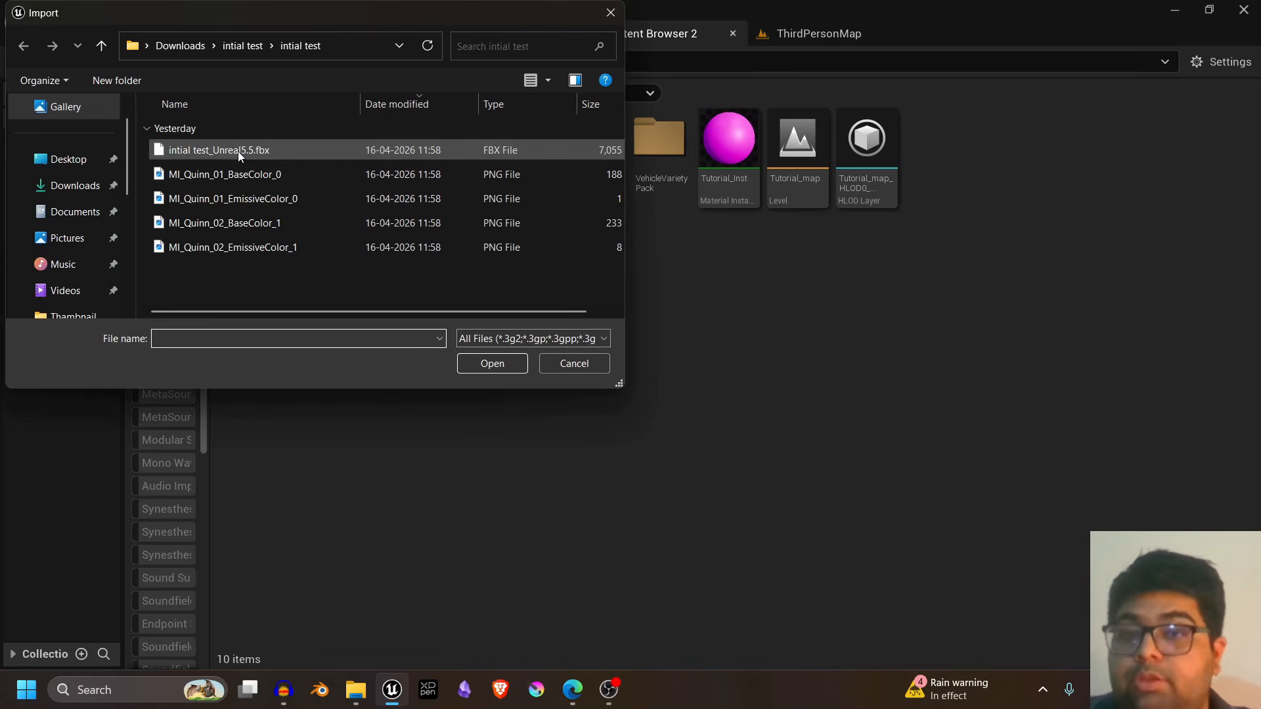
{"action": "left_click", "coordinate": [183, 150]}
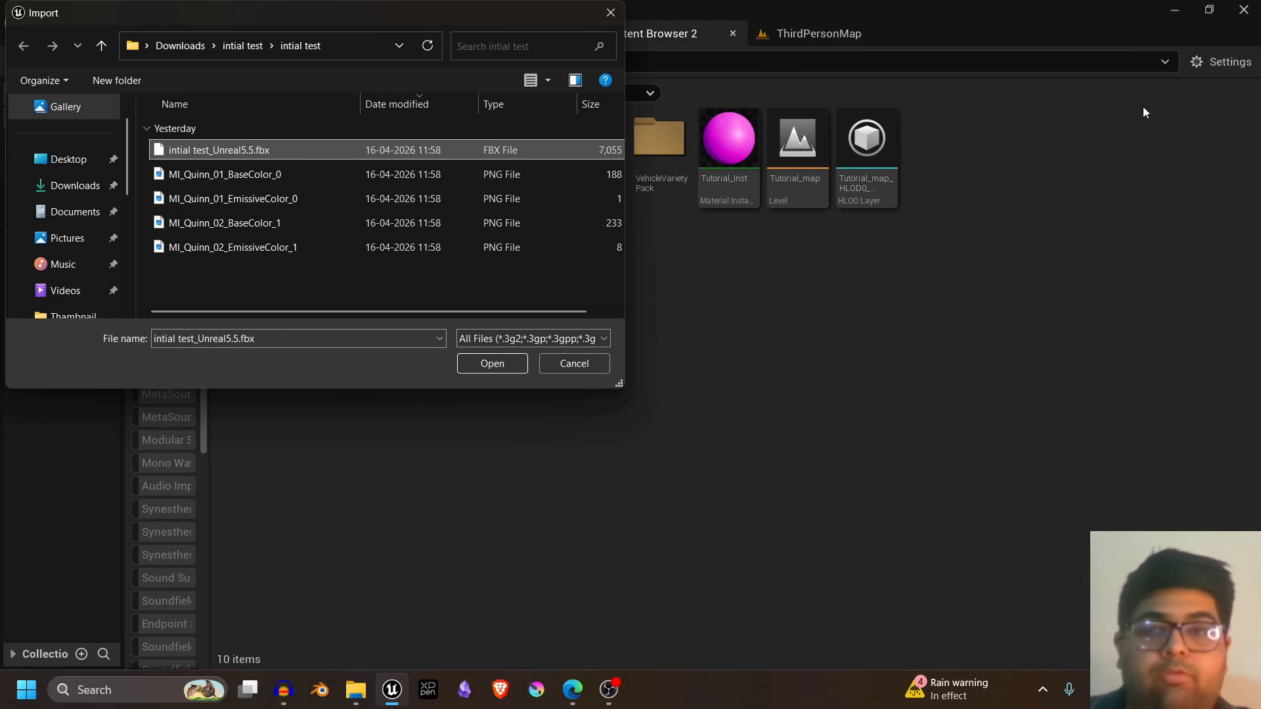
{"action": "left_click", "coordinate": [502, 365]}
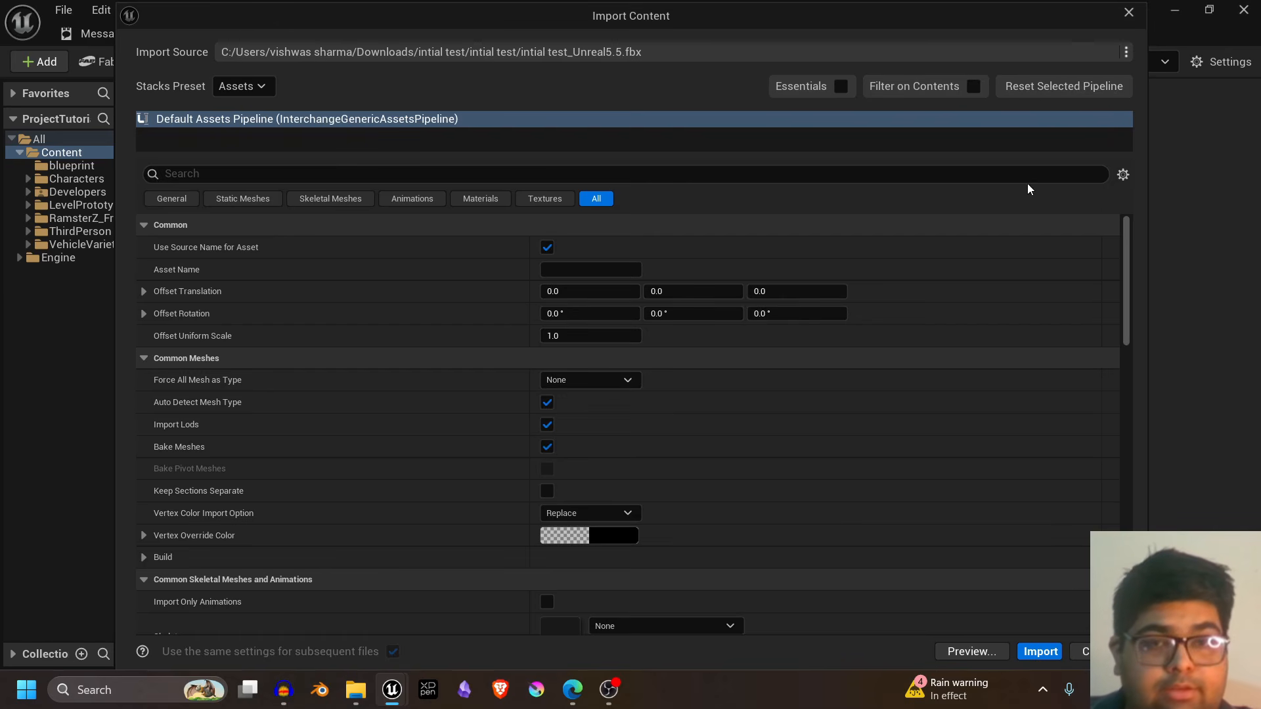
{"action": "scroll", "coordinate": [1005, 304], "scroll_direction": "down", "scroll_amount": 5}
{"action": "scroll", "coordinate": [1002, 314], "scroll_direction": "down", "scroll_amount": 10}
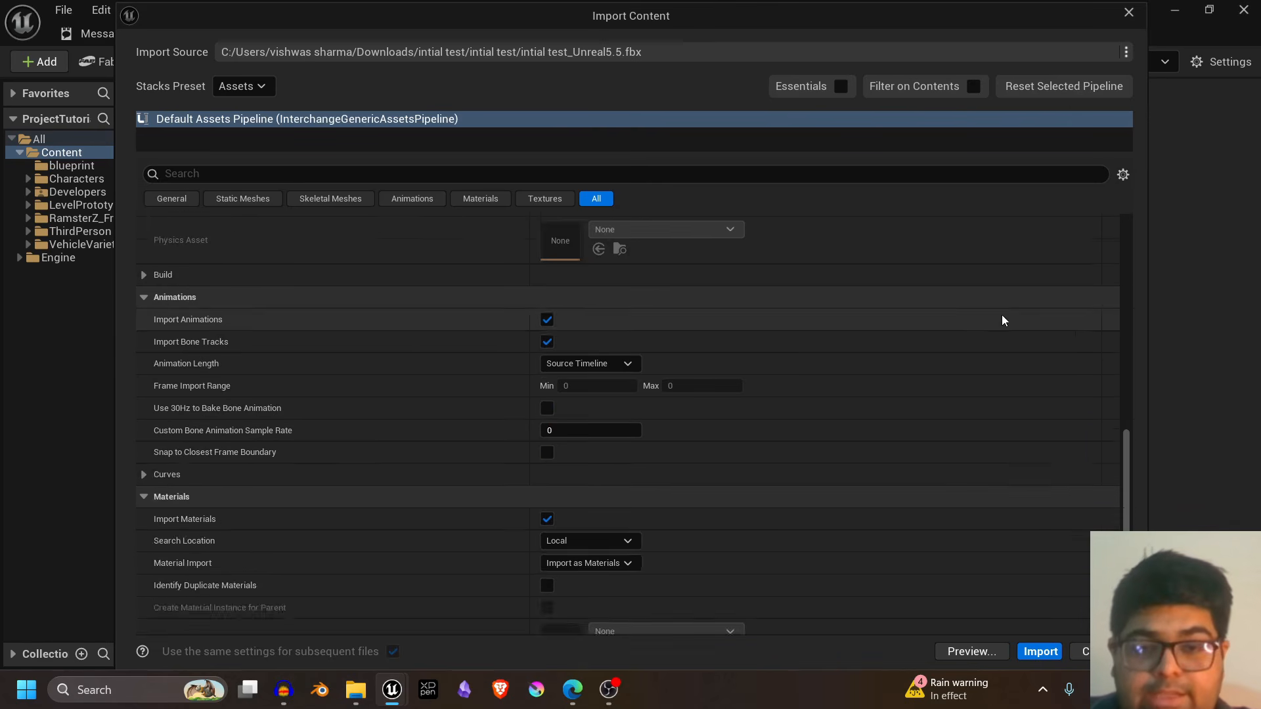
{"action": "left_click", "coordinate": [1043, 651]}
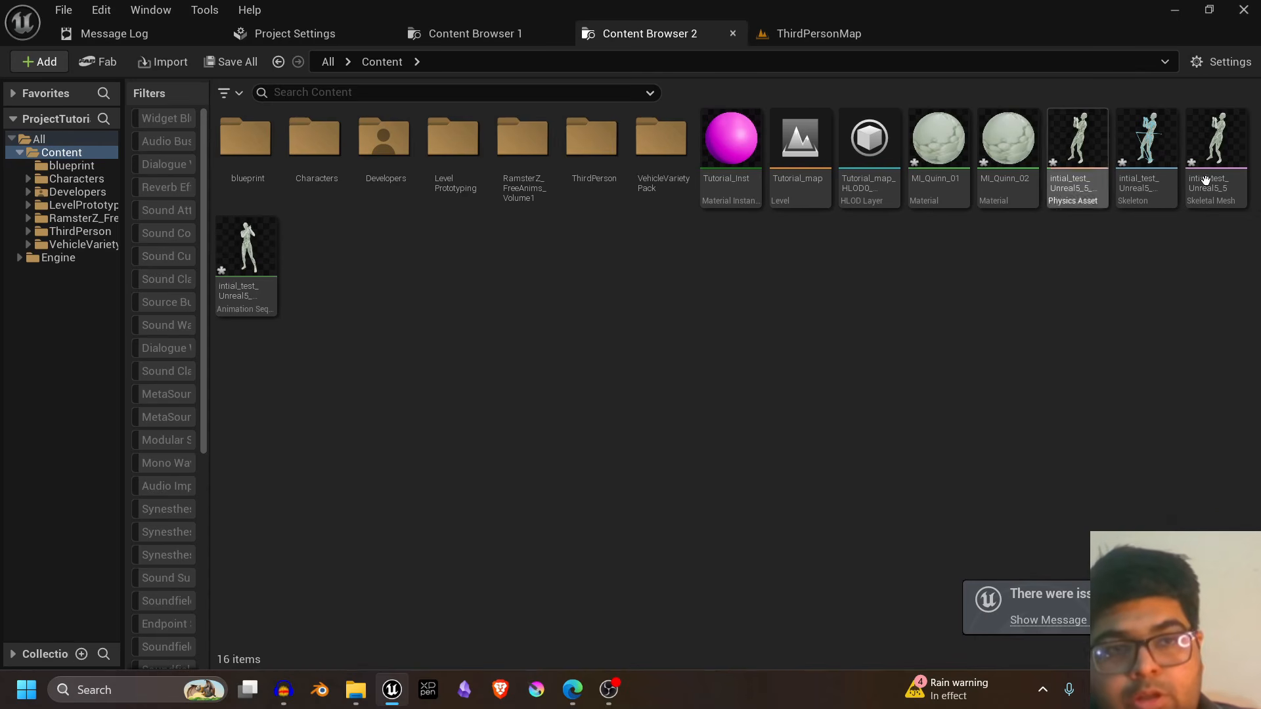
- Start retargeting the imported intial_test animation sequence and try both SK_Mannequin meshes as the target skeletal mesh
{"action": "right_click", "coordinate": [245, 270]}
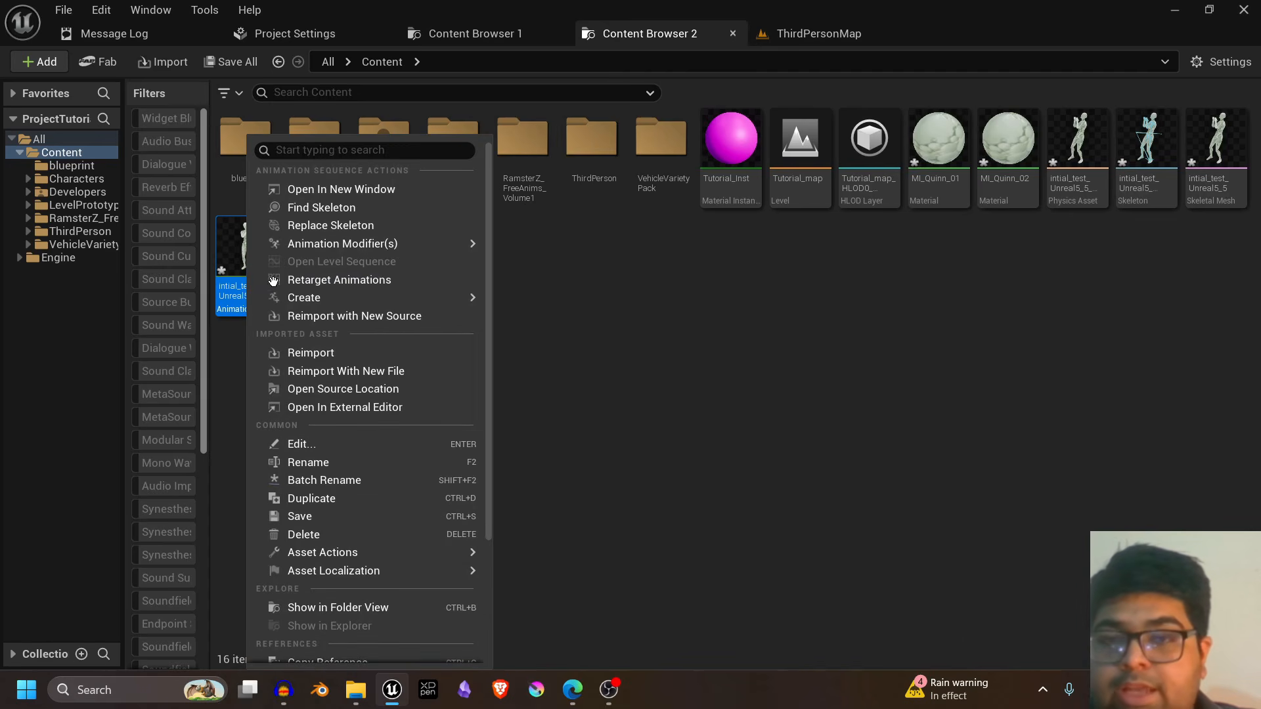
{"action": "left_click", "coordinate": [288, 282]}
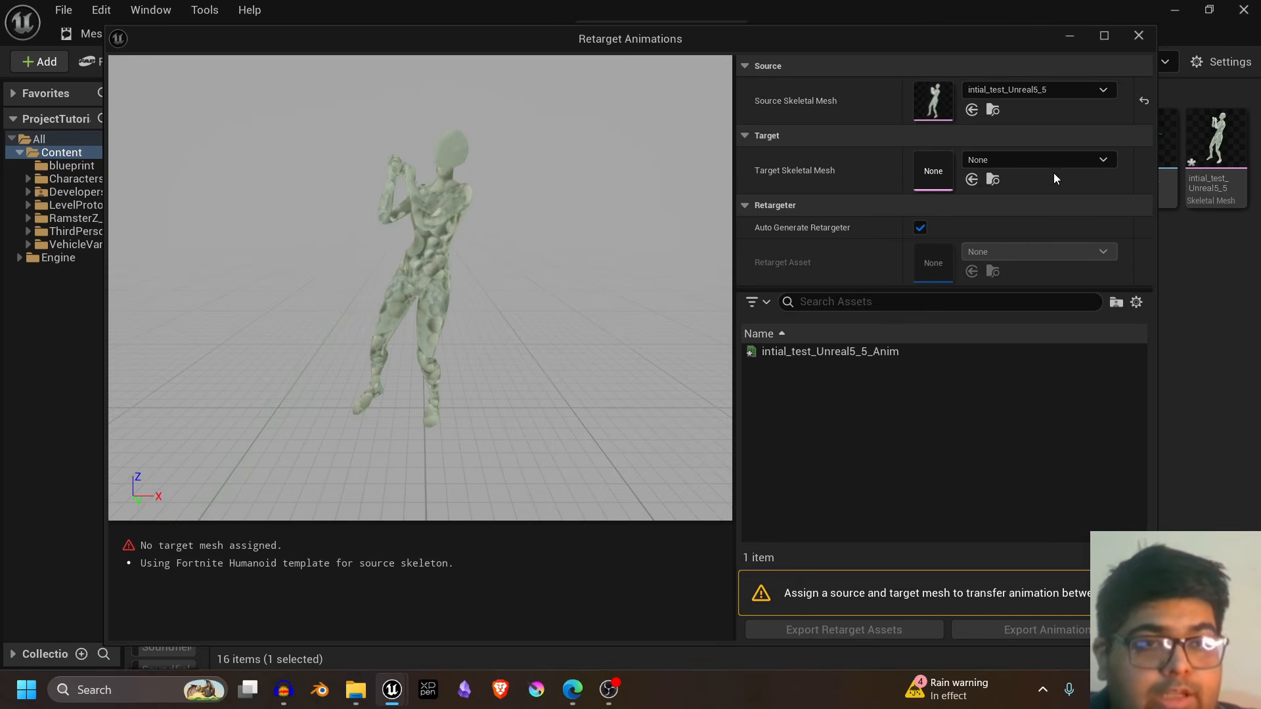
{"action": "left_click", "coordinate": [1051, 160]}
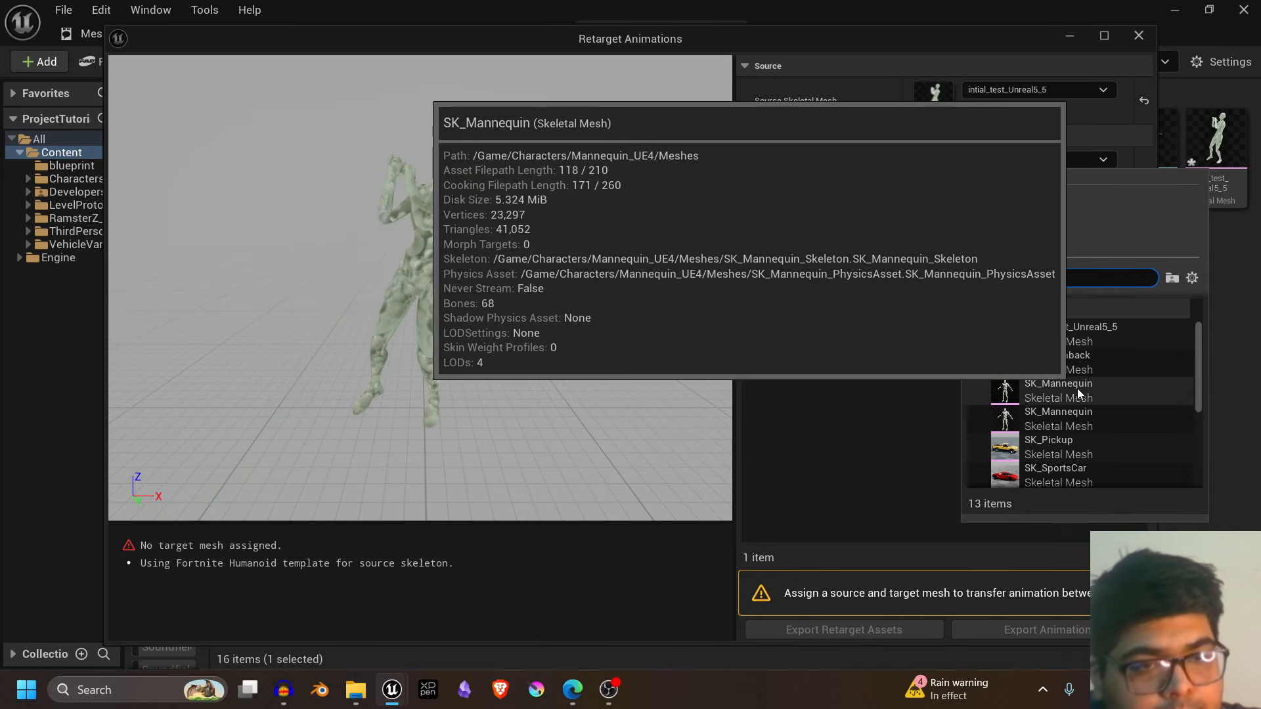
{"action": "left_click", "coordinate": [1078, 388]}
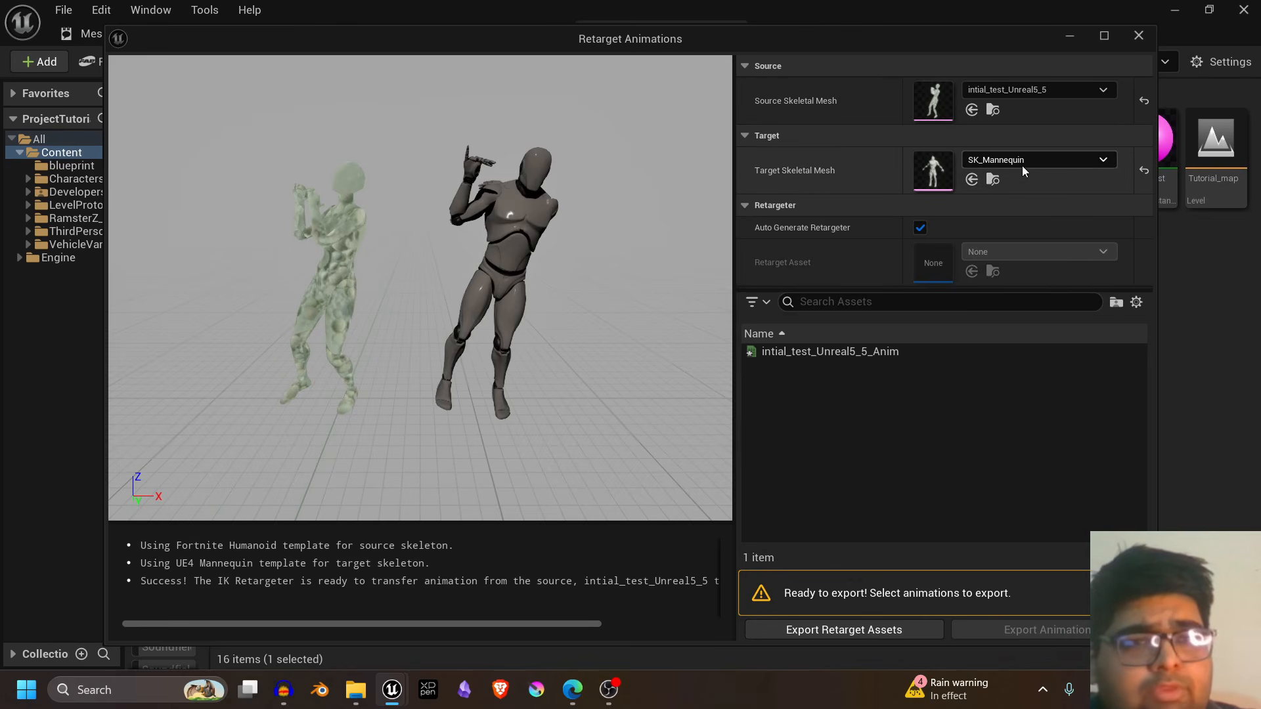
{"action": "left_click", "coordinate": [1040, 158]}
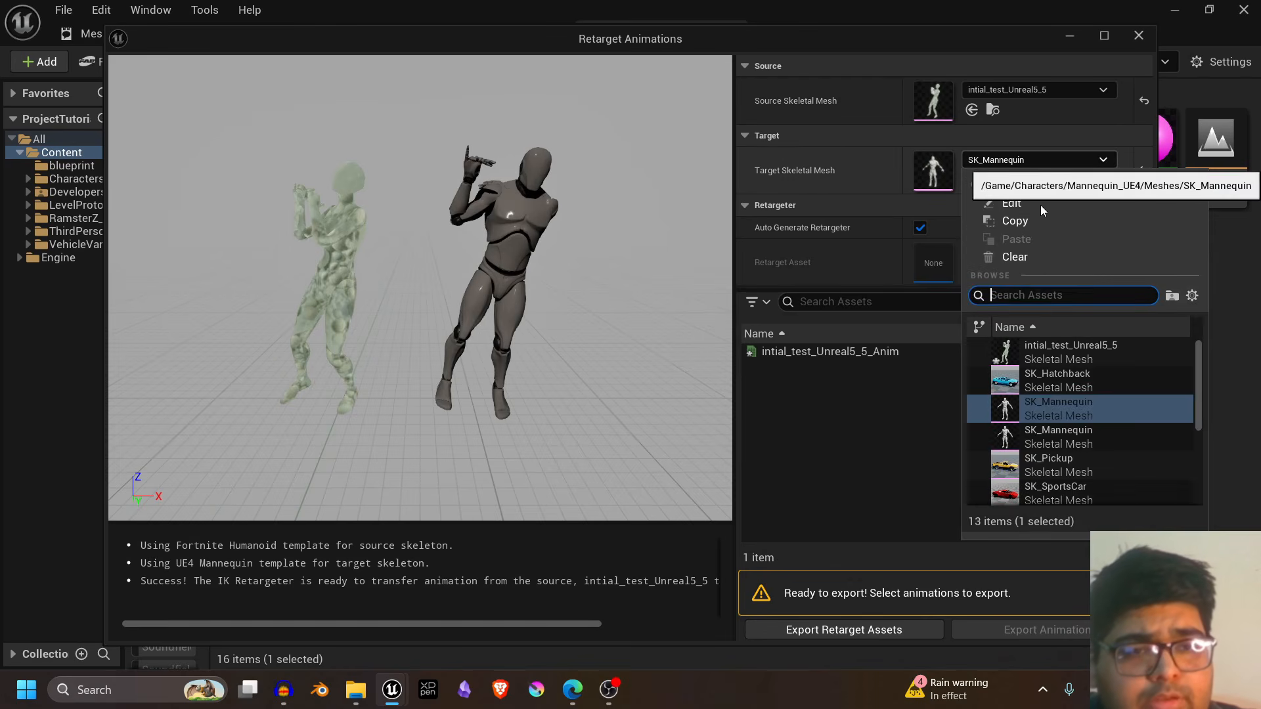
{"action": "left_click", "coordinate": [1072, 437]}
- Change the retarget's target skeletal mesh to SKM_Manny
{"action": "left_click", "coordinate": [1058, 159]}
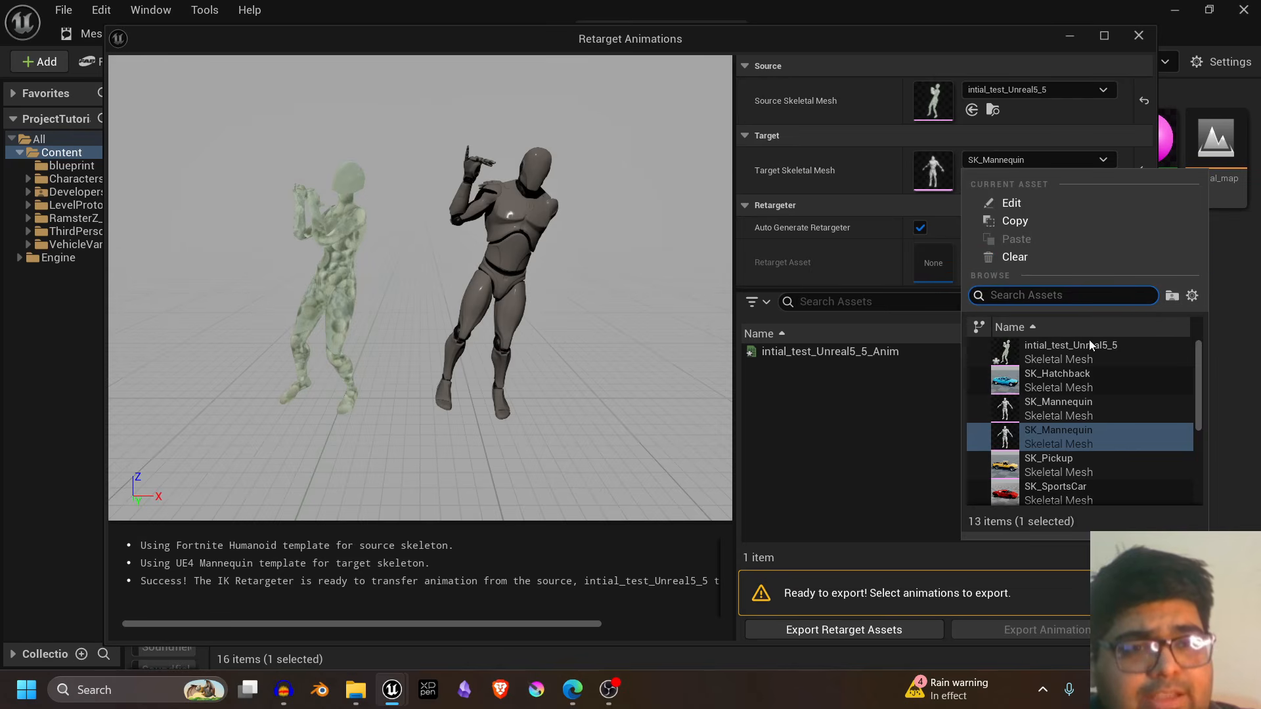
{"action": "scroll", "coordinate": [1093, 384], "scroll_direction": "down", "scroll_amount": 5}
{"action": "left_click", "coordinate": [1068, 410]}
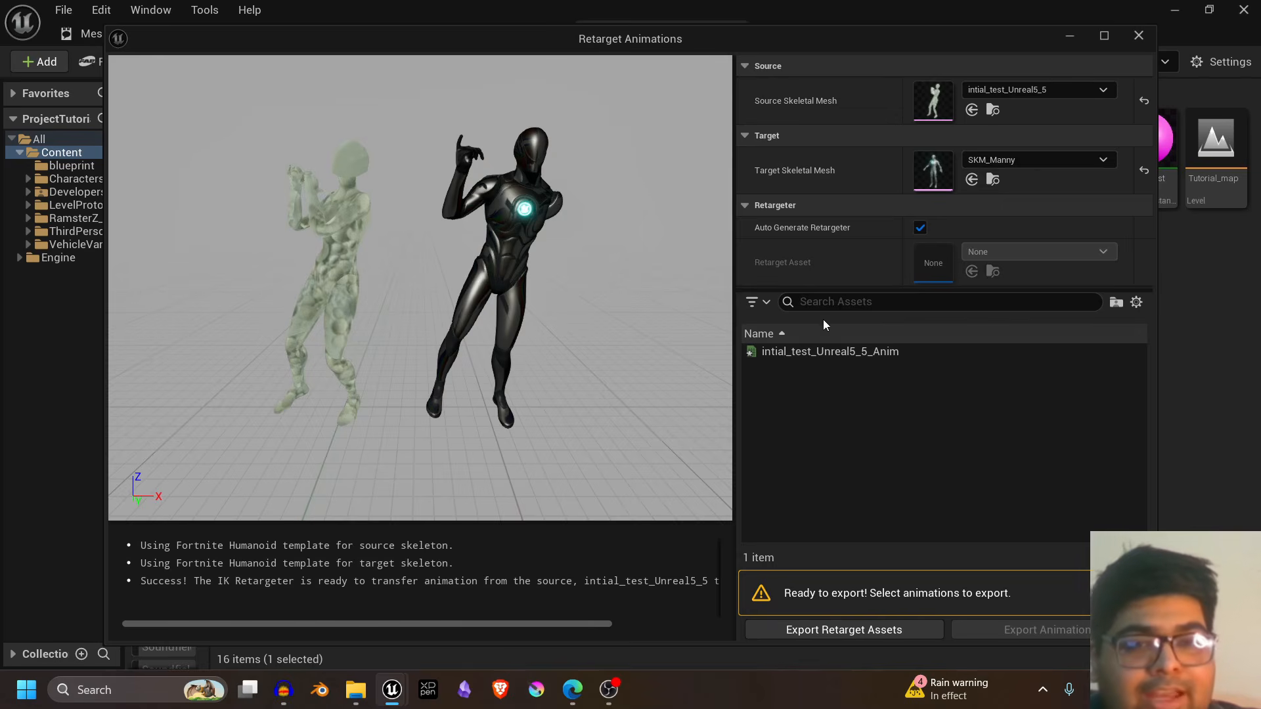
- Export the retargeted intial_test_Unreal5_5_Anim animation to the Content folder without renaming it
{"action": "left_click", "coordinate": [839, 353]}
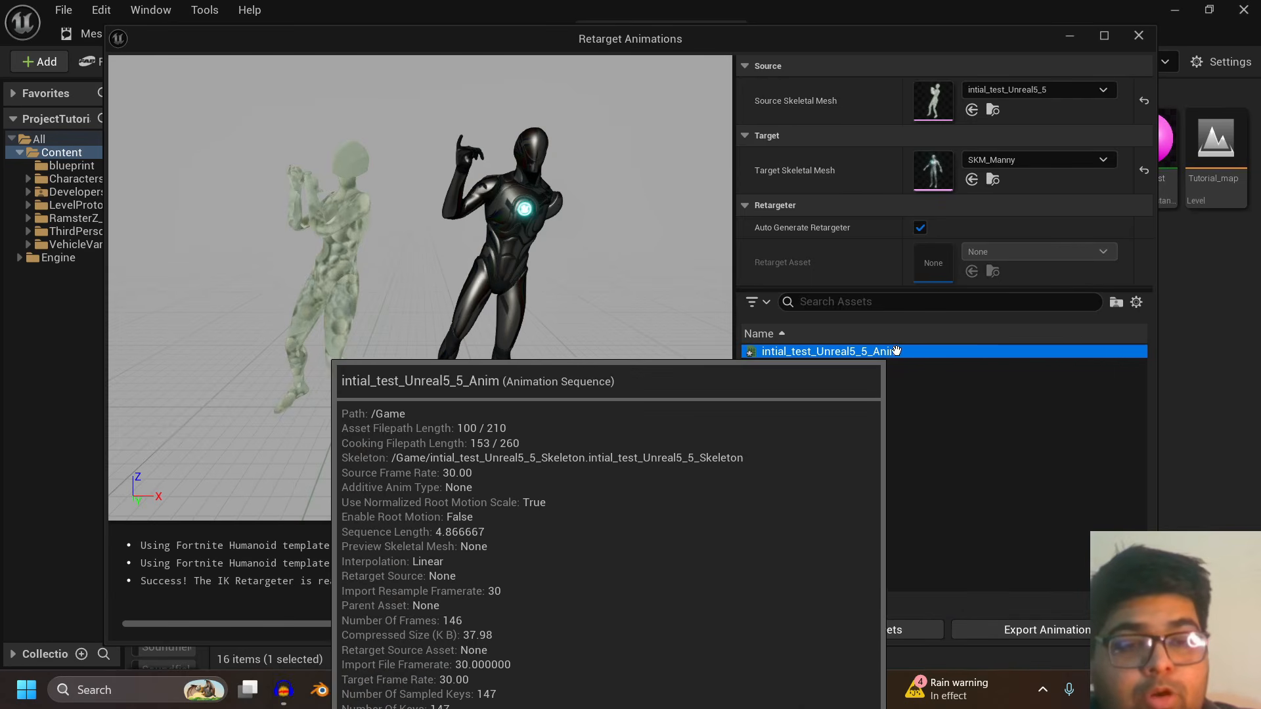
{"action": "left_click", "coordinate": [1019, 632]}
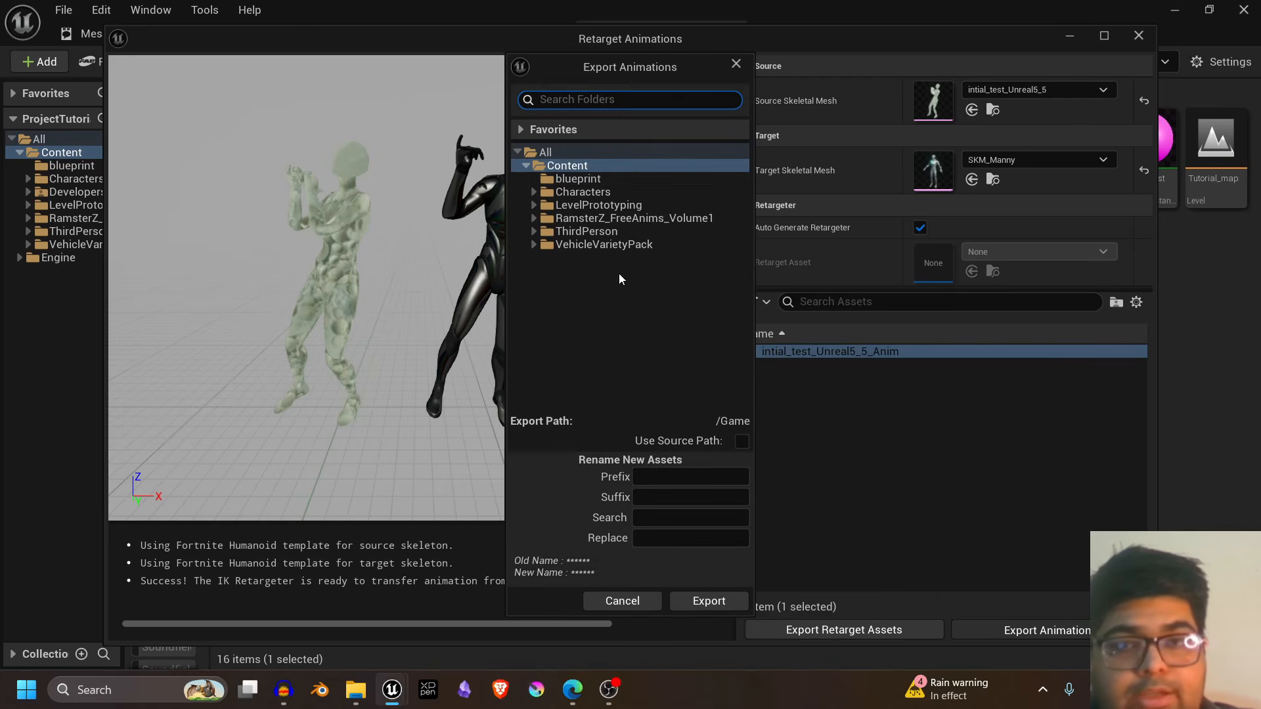
{"action": "left_click", "coordinate": [707, 599]}
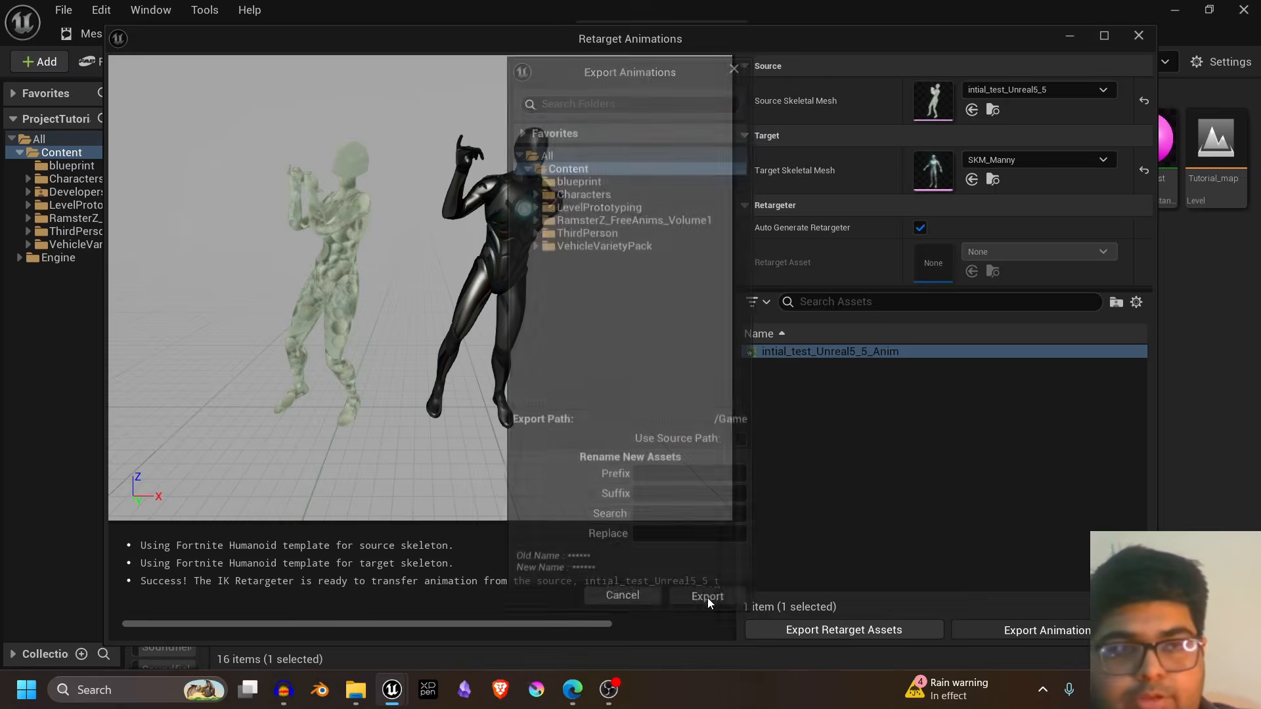
{"action": "left_click", "coordinate": [785, 423]}
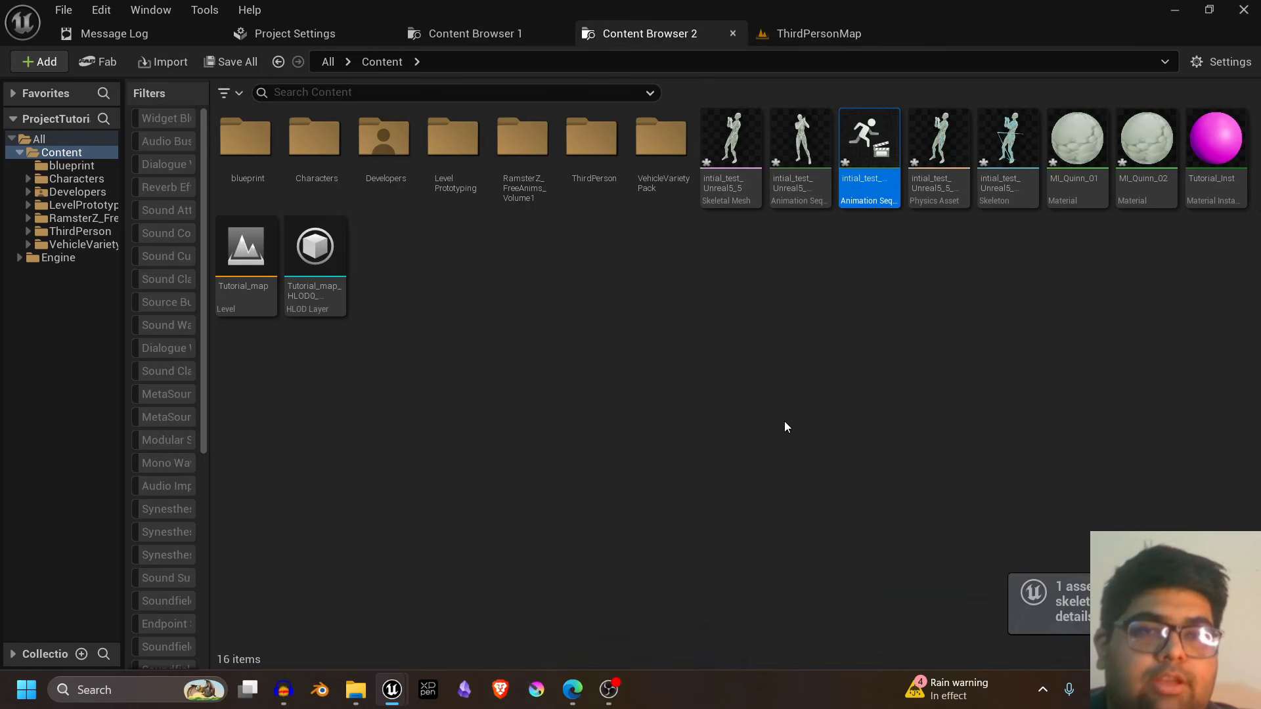
- Open the retargeted animation sequence, pause its playback and move the timeline to frame 0
{"action": "double_click", "coordinate": [864, 179]}
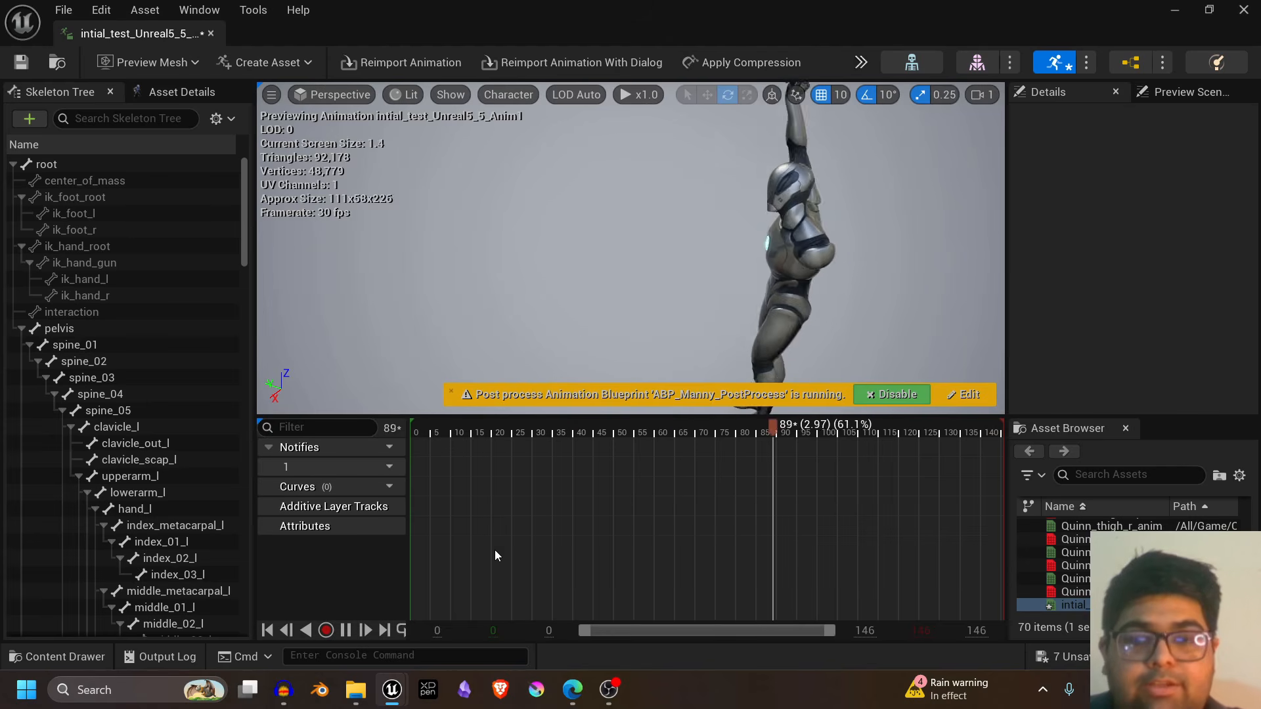
{"action": "left_click", "coordinate": [346, 631]}
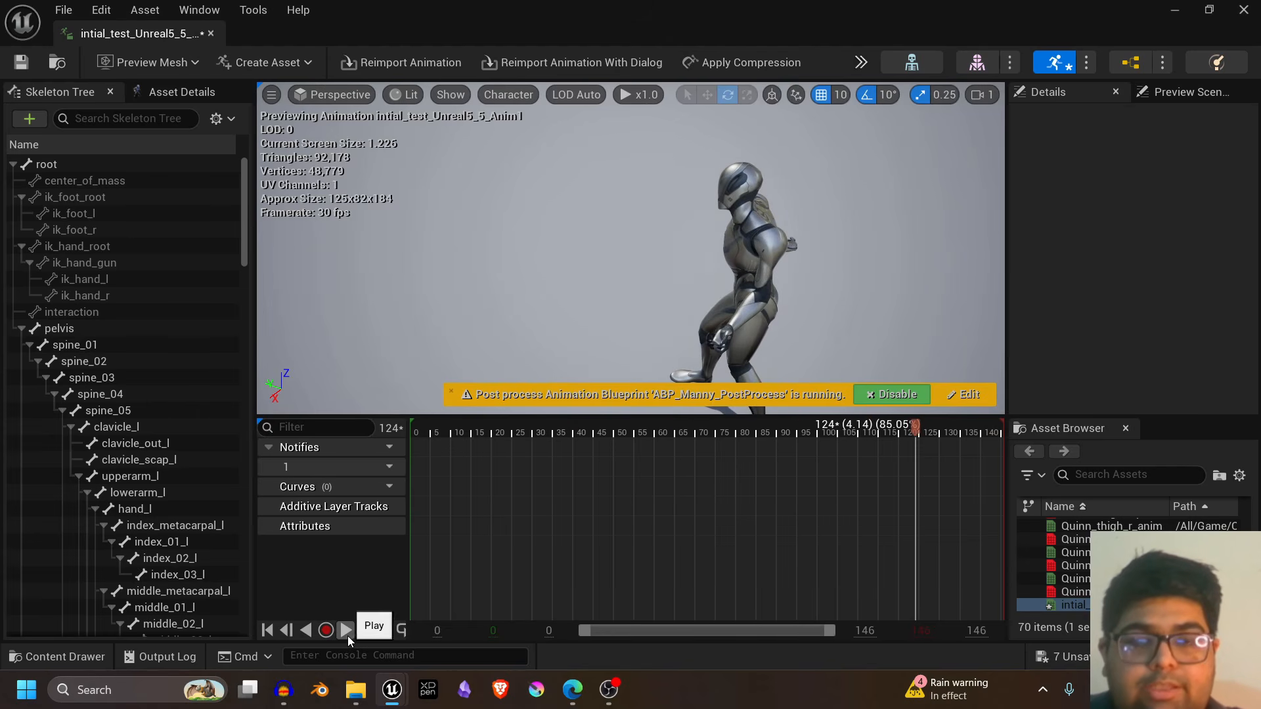
{"action": "left_click", "coordinate": [449, 432]}
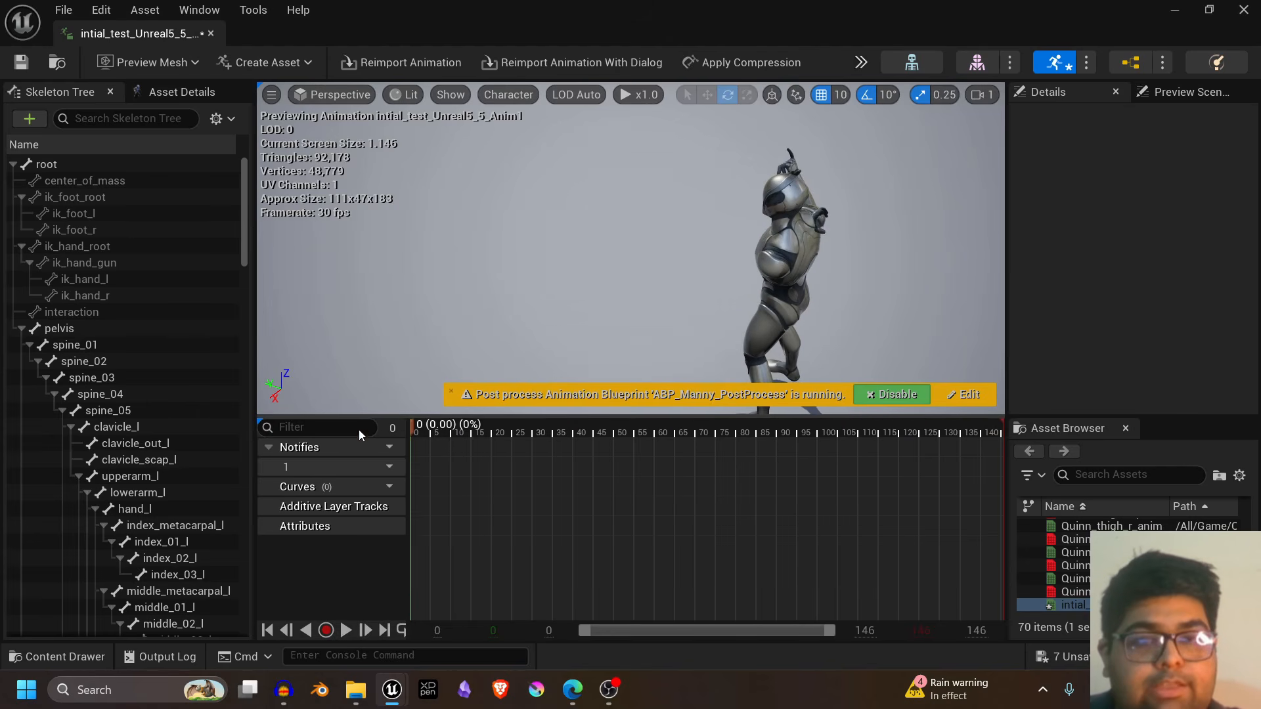
{"action": "left_click_drag", "start_coordinate": [448, 427], "coordinate": [350, 437]}
- Rotate the upperarm_l bone at frame 0 to swing the upper arm further across the chest
{"action": "left_click", "coordinate": [155, 480]}
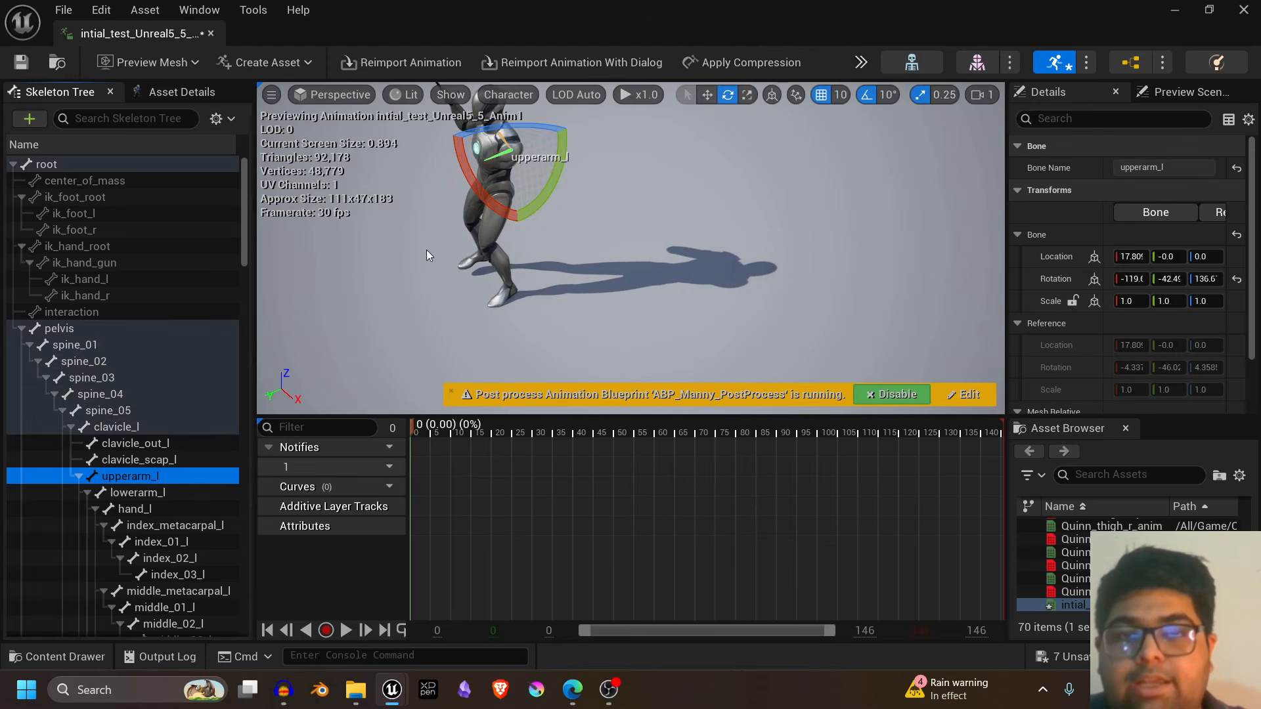
{"action": "mouse_move", "coordinate": [427, 250]}
{"action": "right_mouse_down"}
{"action": "mouse_move", "coordinate": [441, 218]}
{"action": "mouse_move", "coordinate": [453, 256]}
{"action": "mouse_move", "coordinate": [432, 247]}
{"action": "right_mouse_up"}
{"action": "key", "text": "w"}
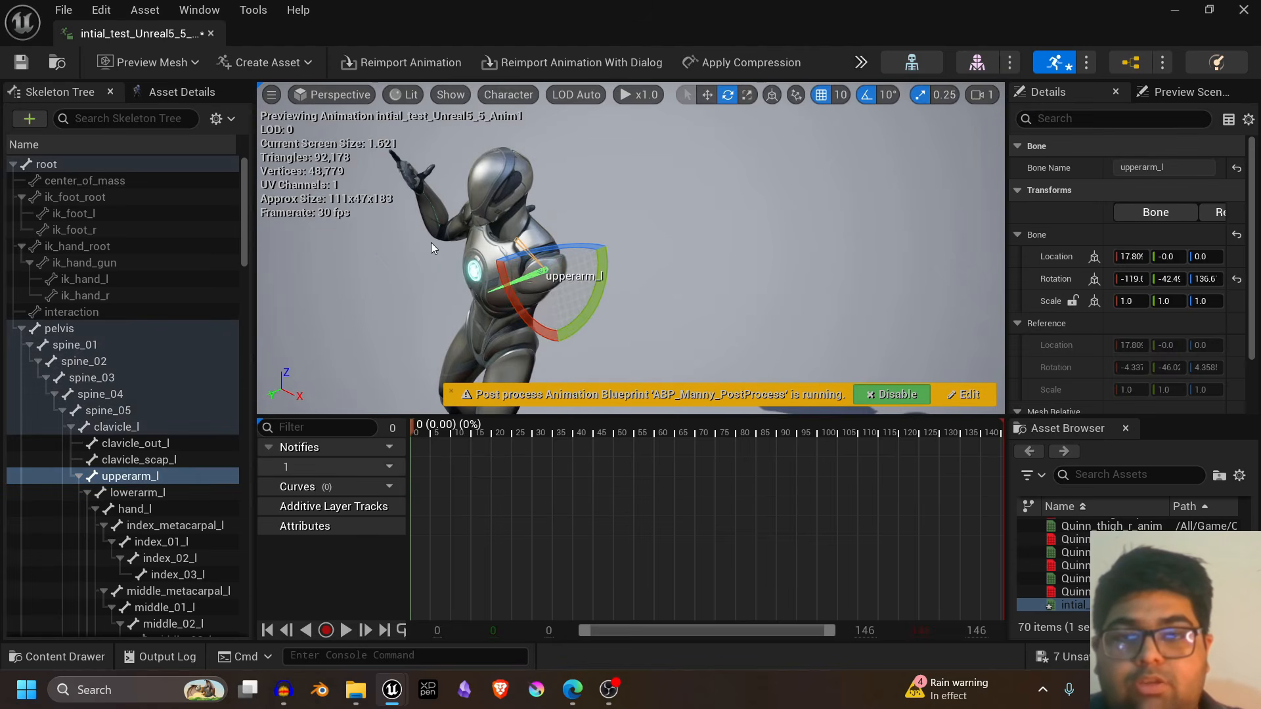
{"action": "left_click_drag", "start_coordinate": [536, 253], "coordinate": [537, 254]}
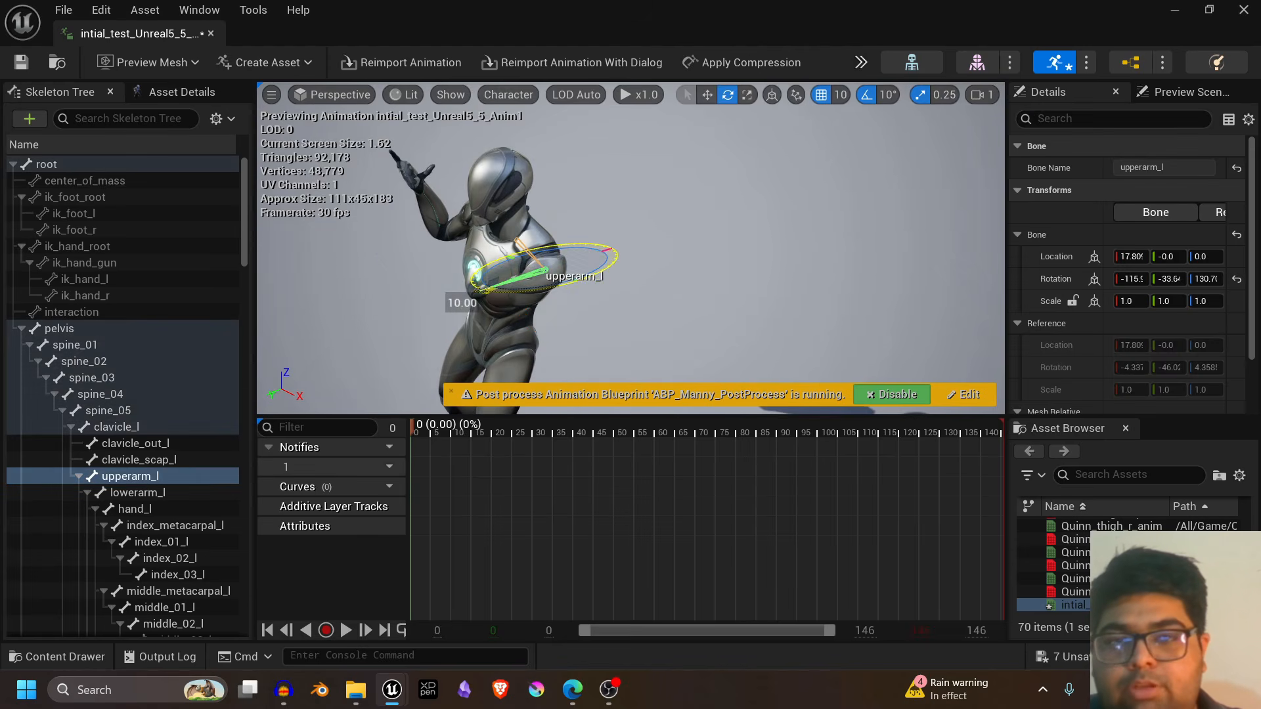
{"action": "left_click_drag", "start_coordinate": [462, 302], "coordinate": [445, 287]}
- Rotate the lowerarm_l bone at frame 0 to raise the left forearm, and key the adjusted arm pose
{"action": "left_click", "coordinate": [125, 494]}
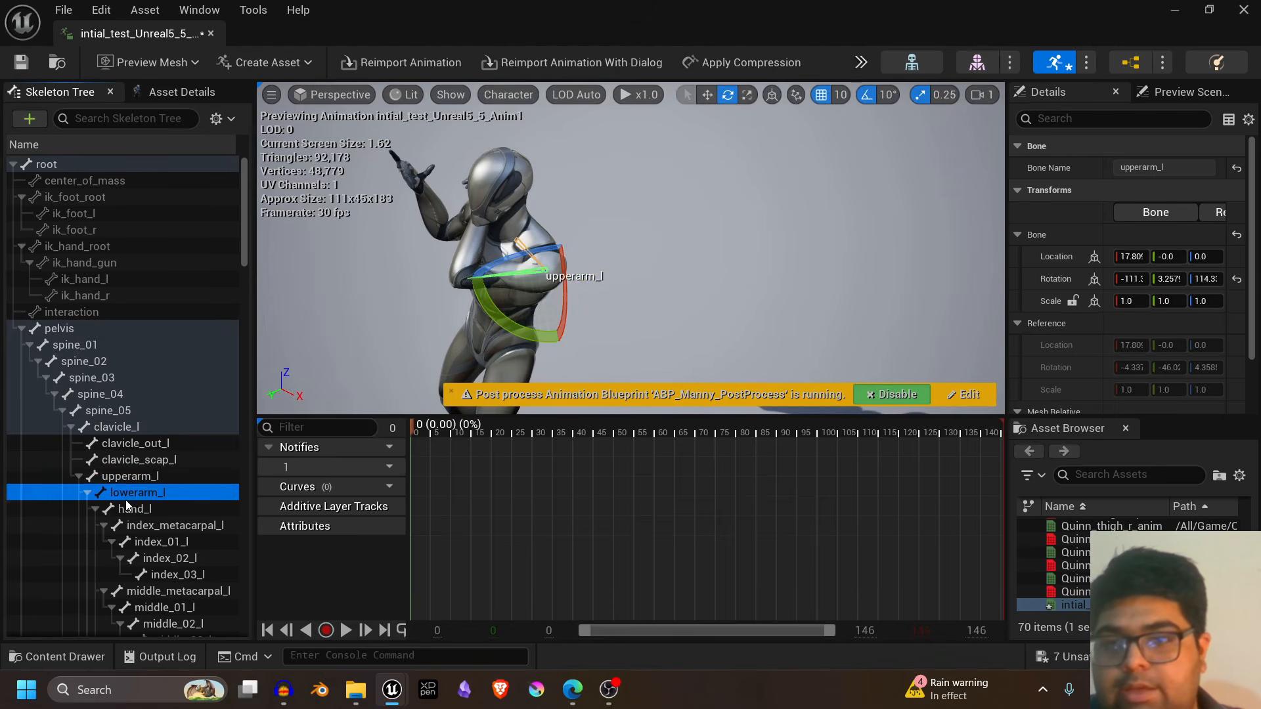
{"action": "left_click_drag", "start_coordinate": [466, 332], "coordinate": [439, 304]}
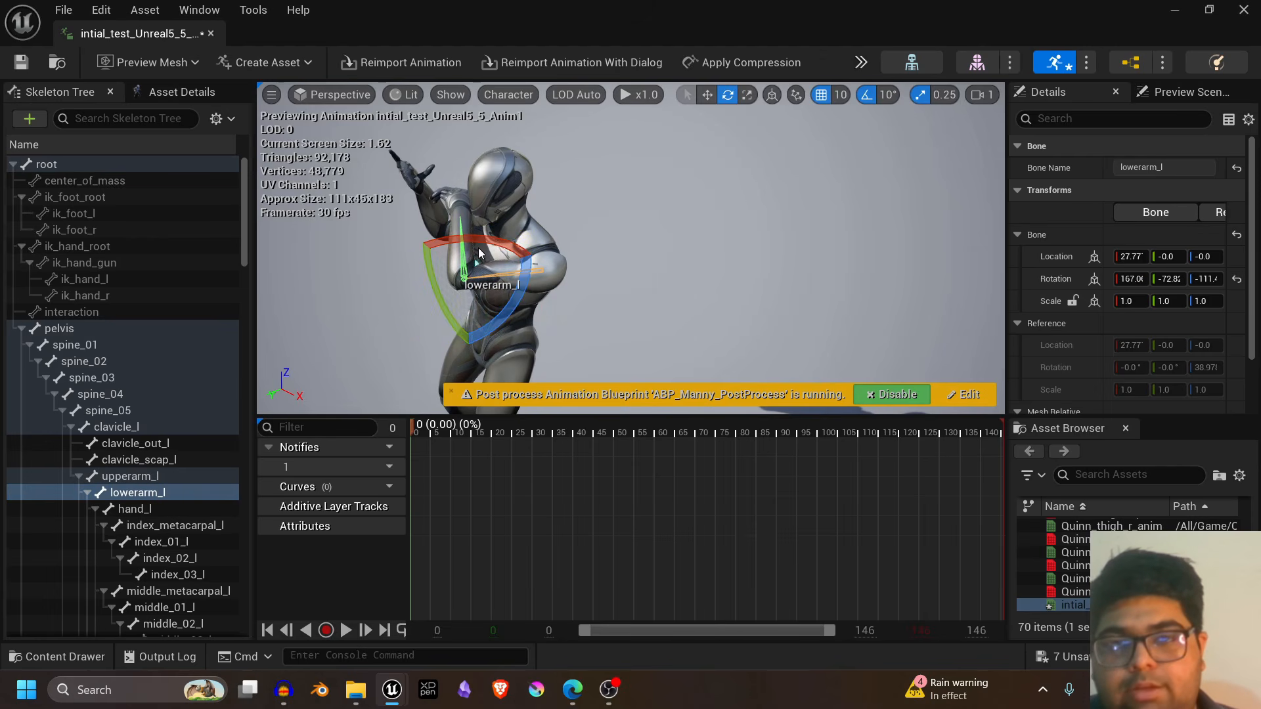
{"action": "left_click_drag", "start_coordinate": [479, 253], "coordinate": [478, 235]}
{"action": "left_click_drag", "start_coordinate": [716, 275], "coordinate": [805, 326], "text": "alt"}
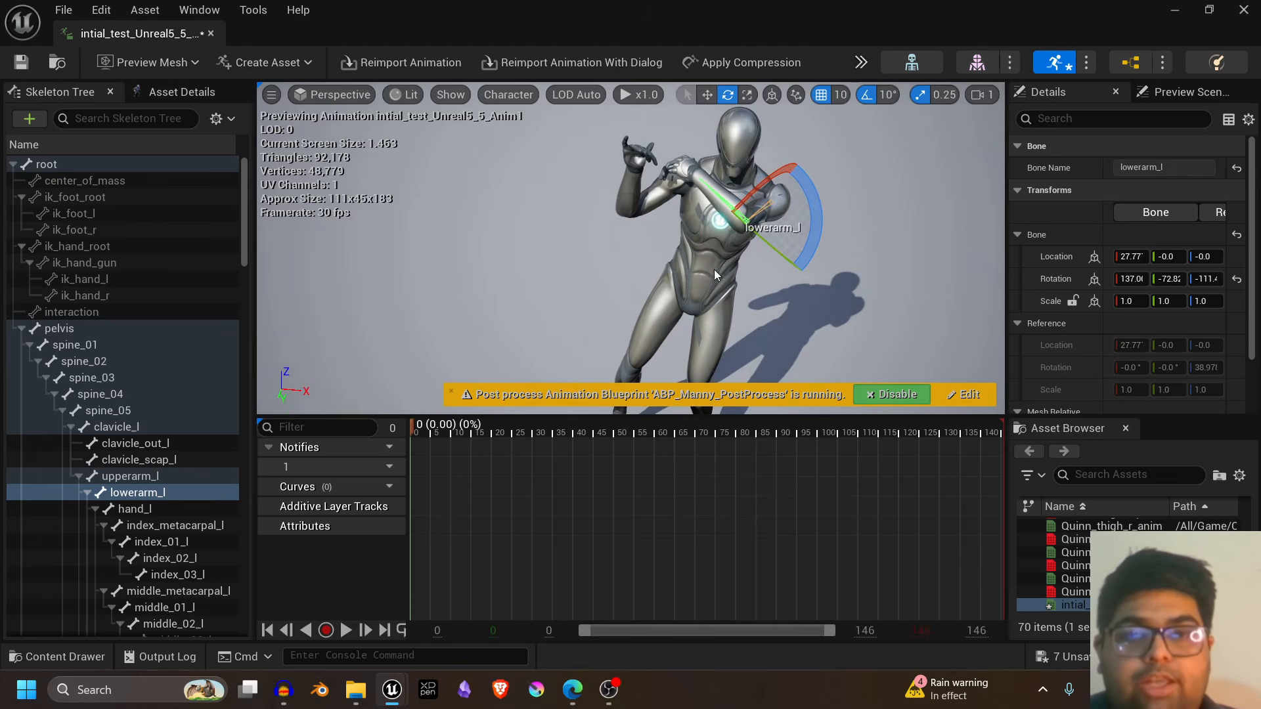
{"action": "left_click_drag", "start_coordinate": [741, 199], "coordinate": [730, 237]}
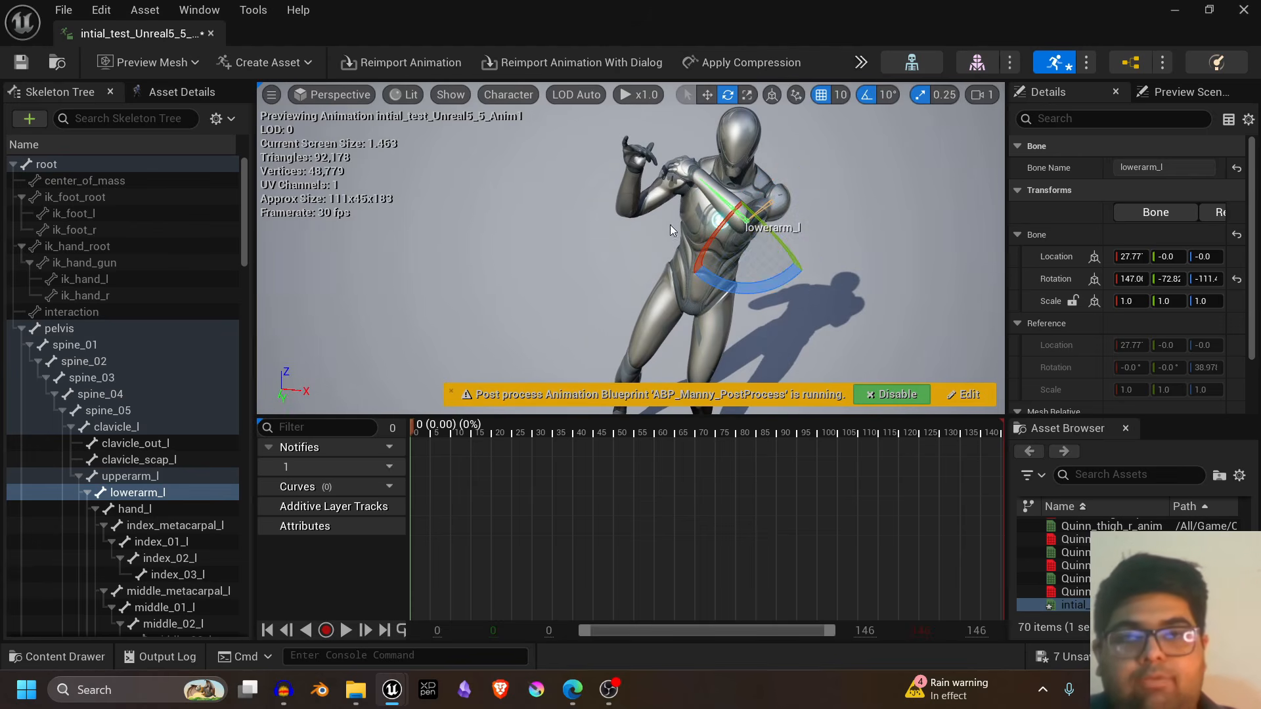
{"action": "left_click", "coordinate": [862, 62]}
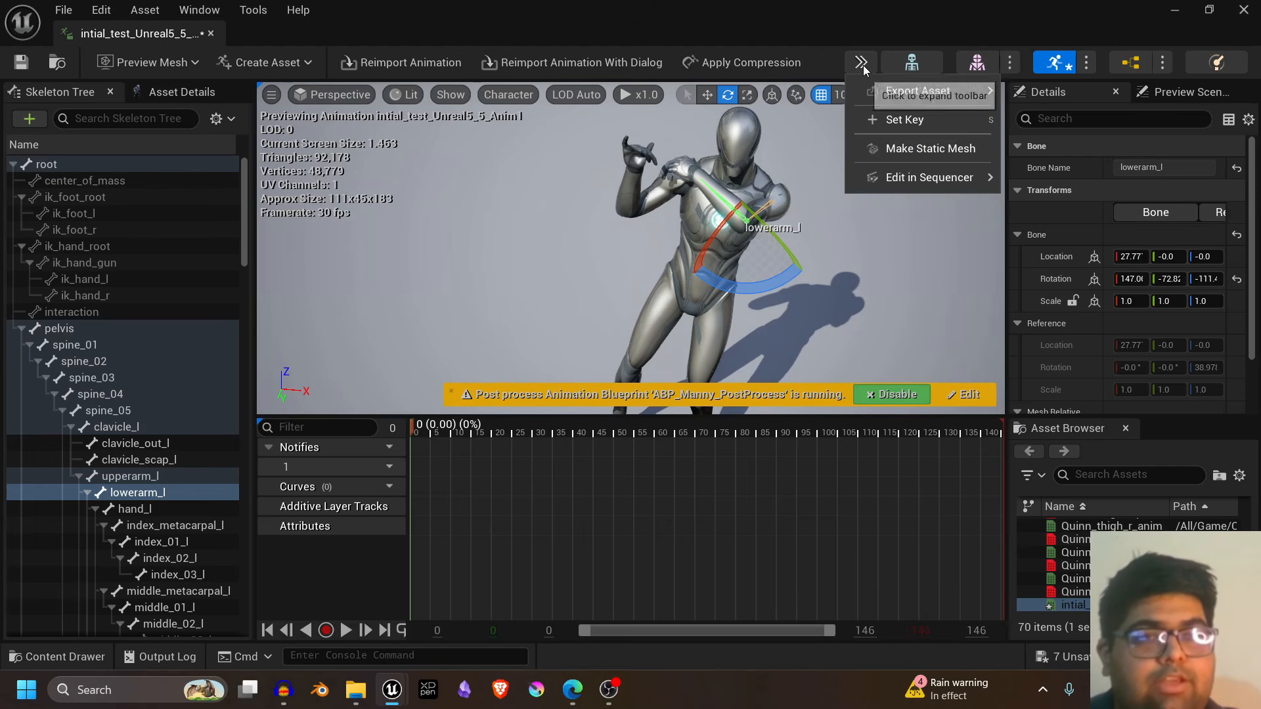
{"action": "left_click", "coordinate": [893, 121]}
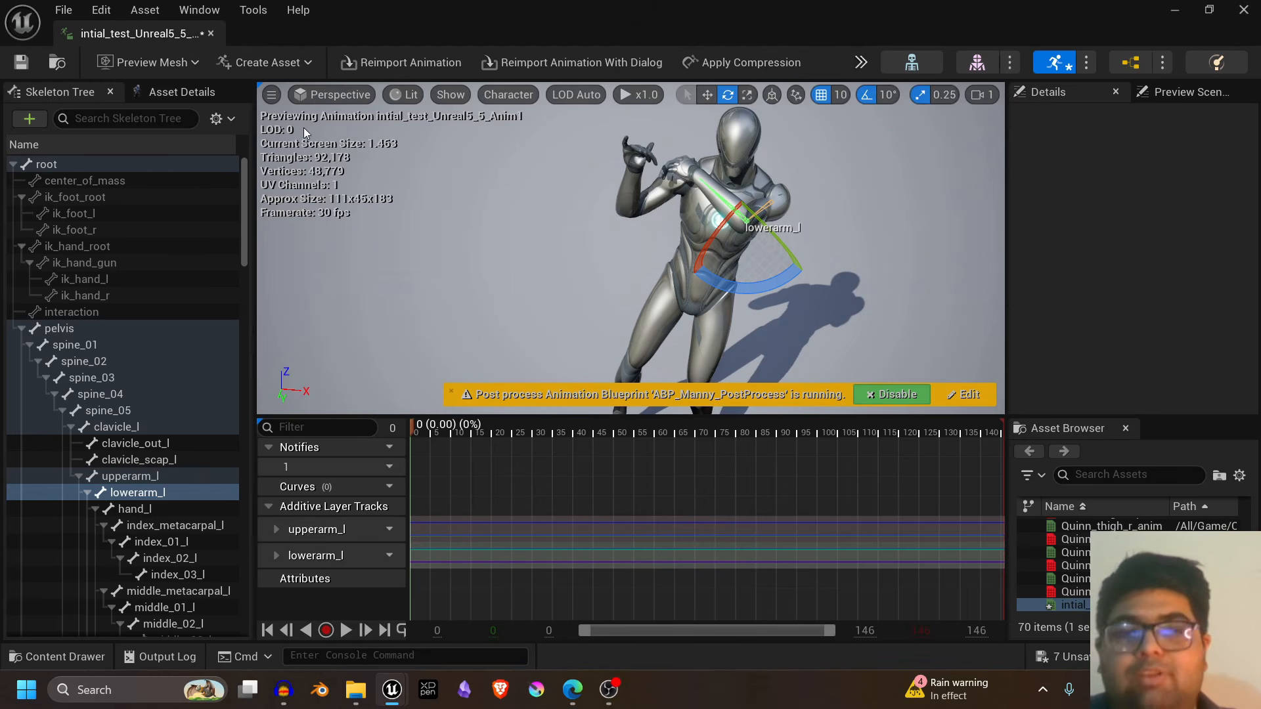
- Play the corrected animation and examine the left arm's motion from several angles
{"action": "left_click", "coordinate": [345, 631]}
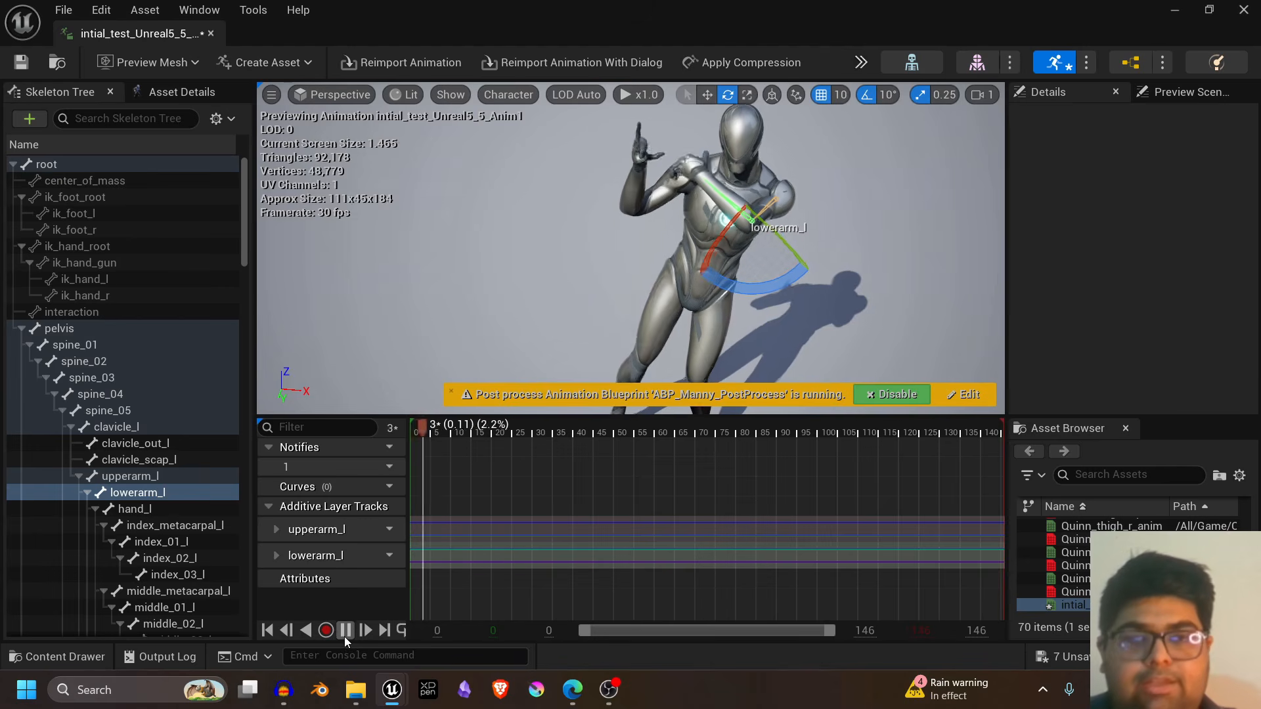
{"action": "right_click_drag", "start_coordinate": [917, 218], "coordinate": [916, 149]}
{"action": "left_click", "coordinate": [916, 218]}
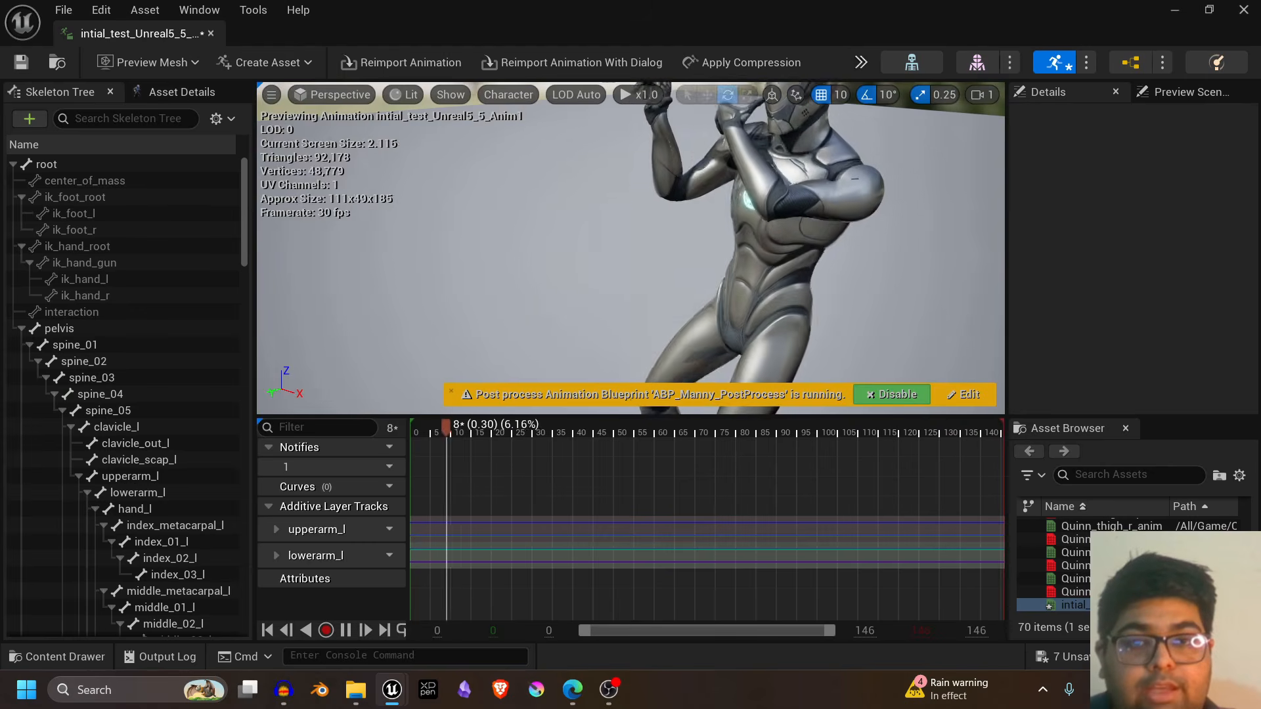
{"action": "right_click_drag", "start_coordinate": [916, 219], "coordinate": [874, 190]}
{"action": "right_click_drag", "start_coordinate": [883, 256], "coordinate": [904, 269]}
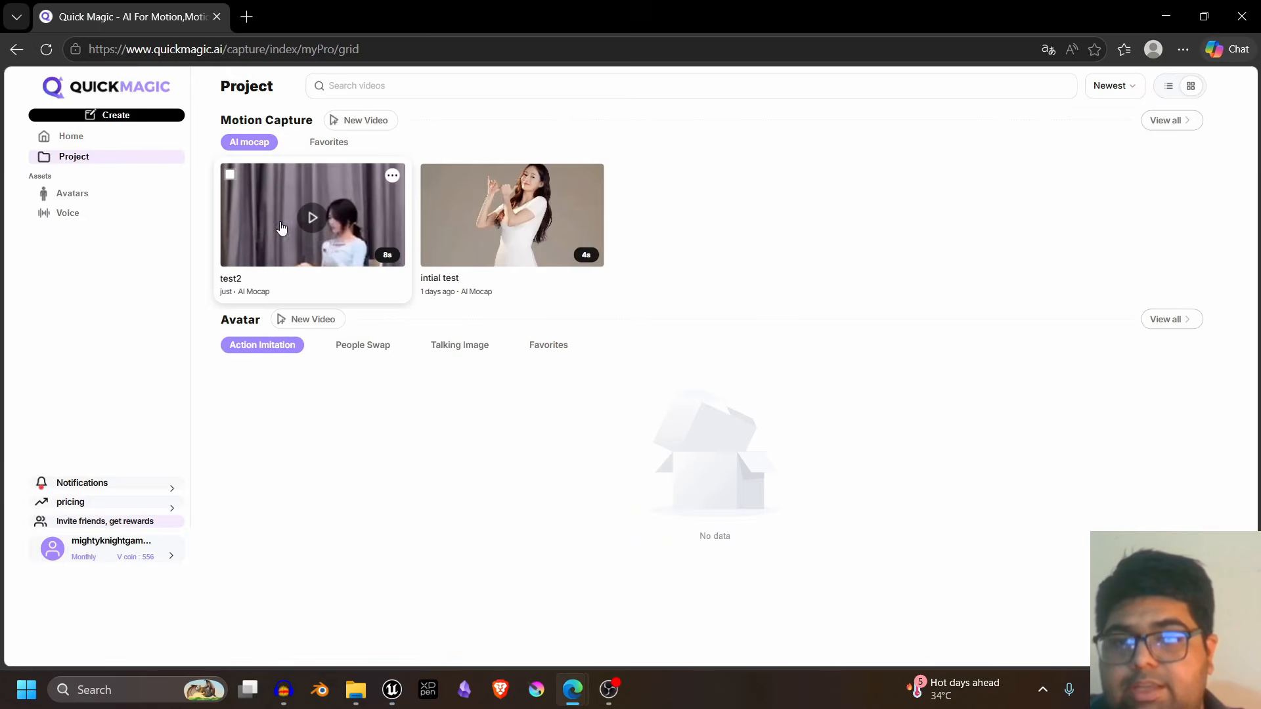
- Switch to QuickMagic in the browser and preview the test2 mocap result
{"action": "left_click", "coordinate": [314, 219]}
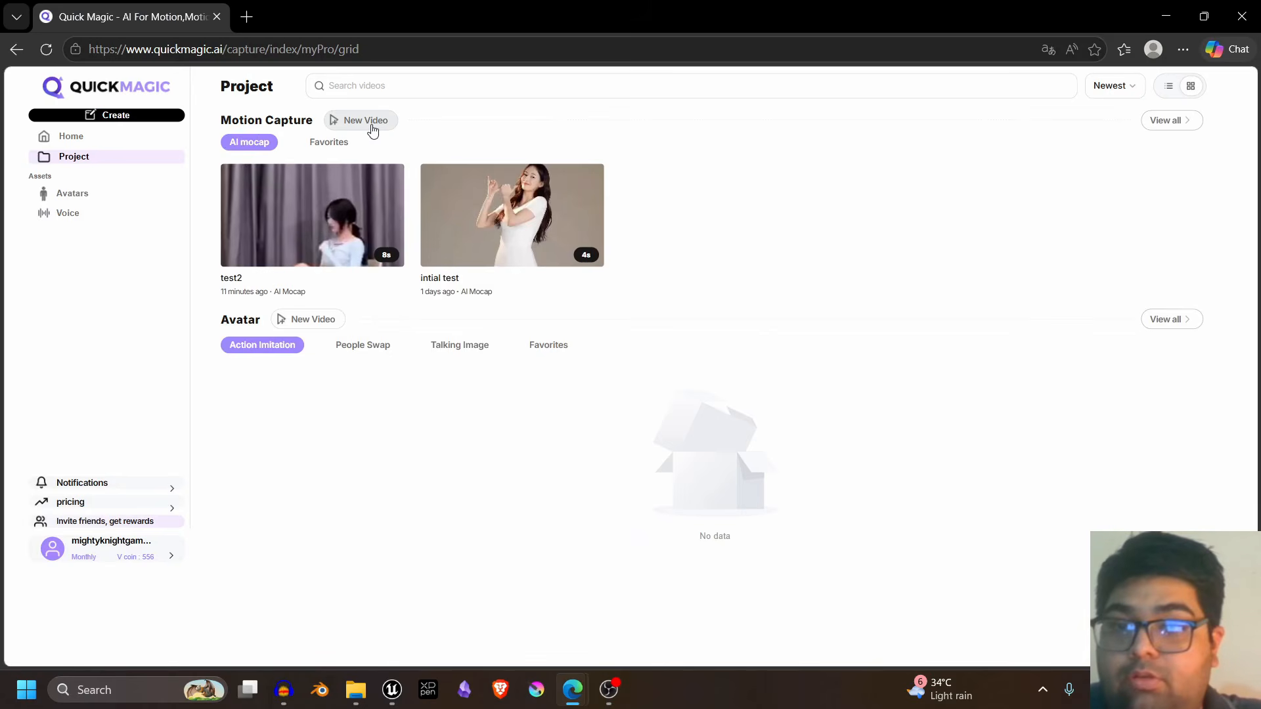
- Start a new motion capture video and import videoplayback (1) from the Downloads folder
{"action": "left_click", "coordinate": [373, 129]}
{"action": "left_click", "coordinate": [481, 316]}
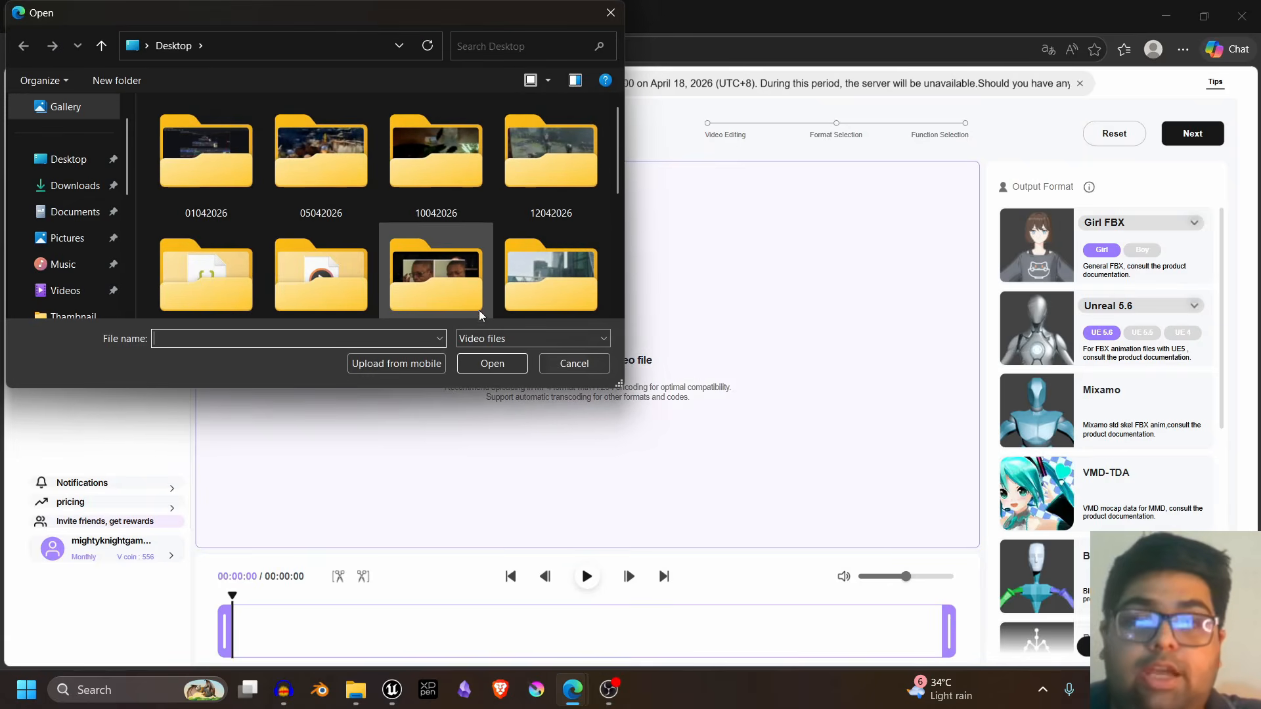
{"action": "left_click", "coordinate": [58, 212]}
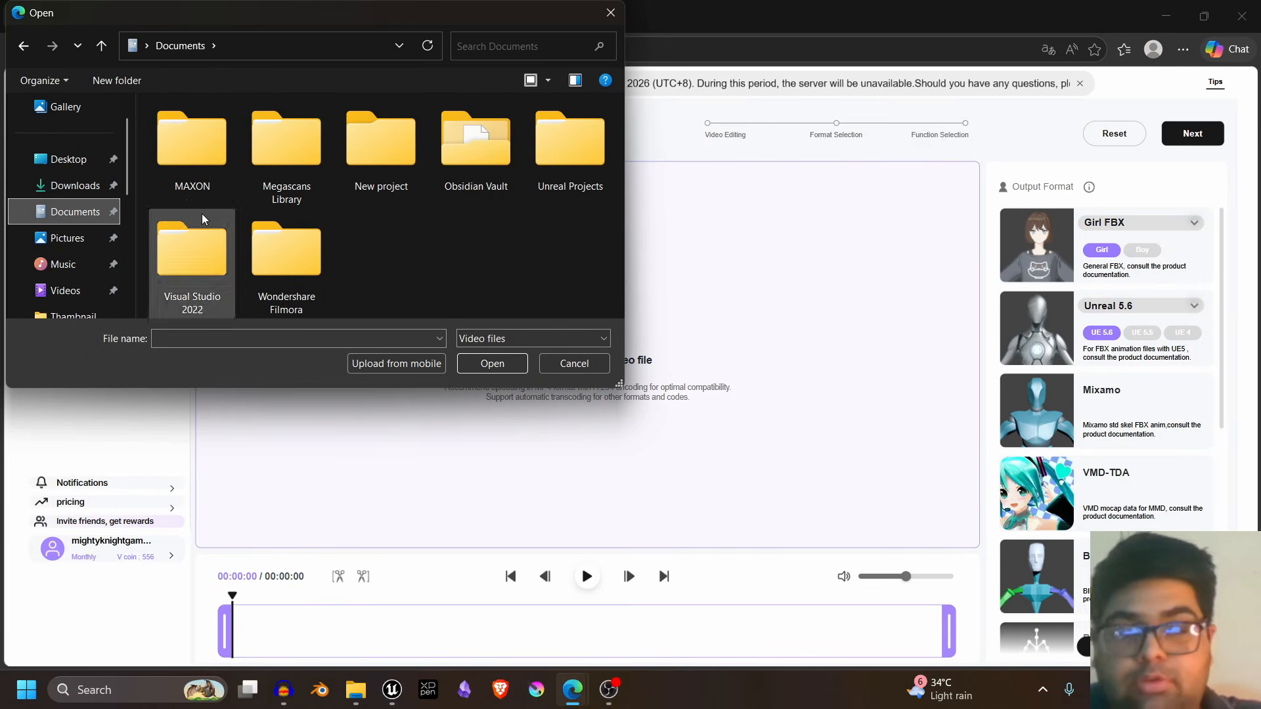
{"action": "left_click", "coordinate": [74, 186]}
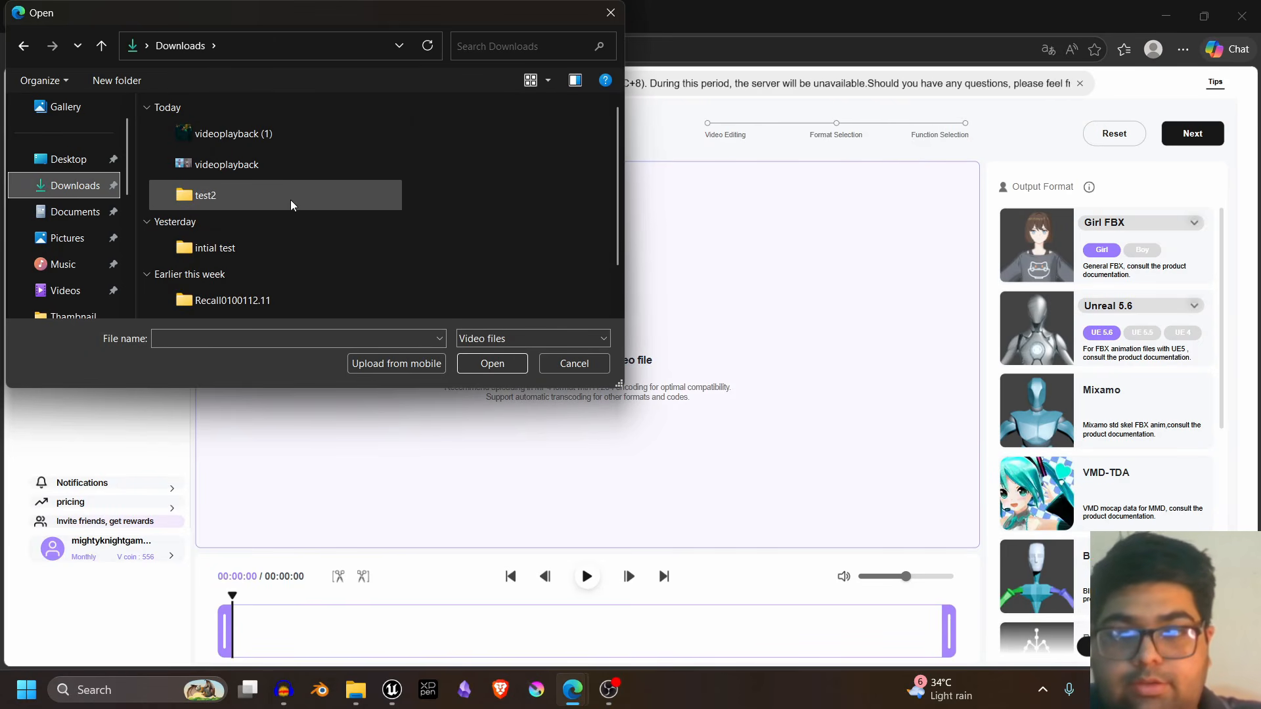
{"action": "left_click", "coordinate": [244, 134]}
{"action": "left_click", "coordinate": [493, 364]}
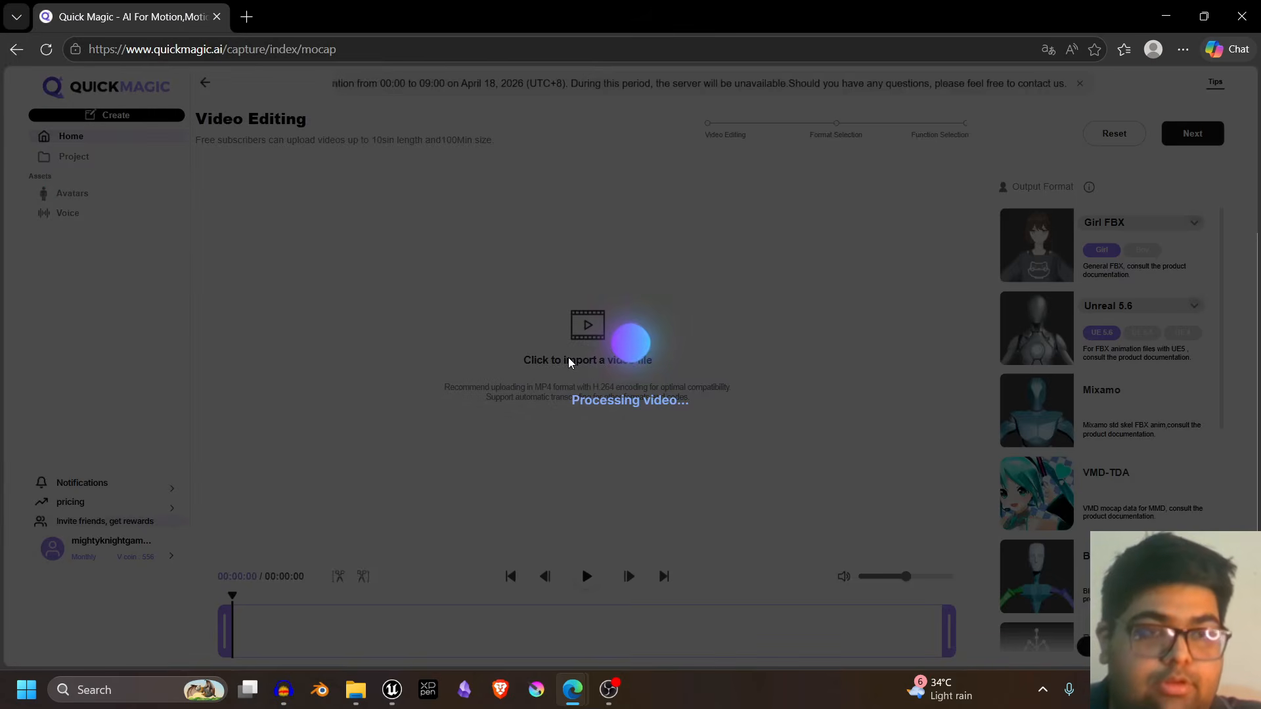
- Generate the videoplayback (1) motion capture with Animation Basic Model V2.0
{"action": "left_click", "coordinate": [1189, 138]}
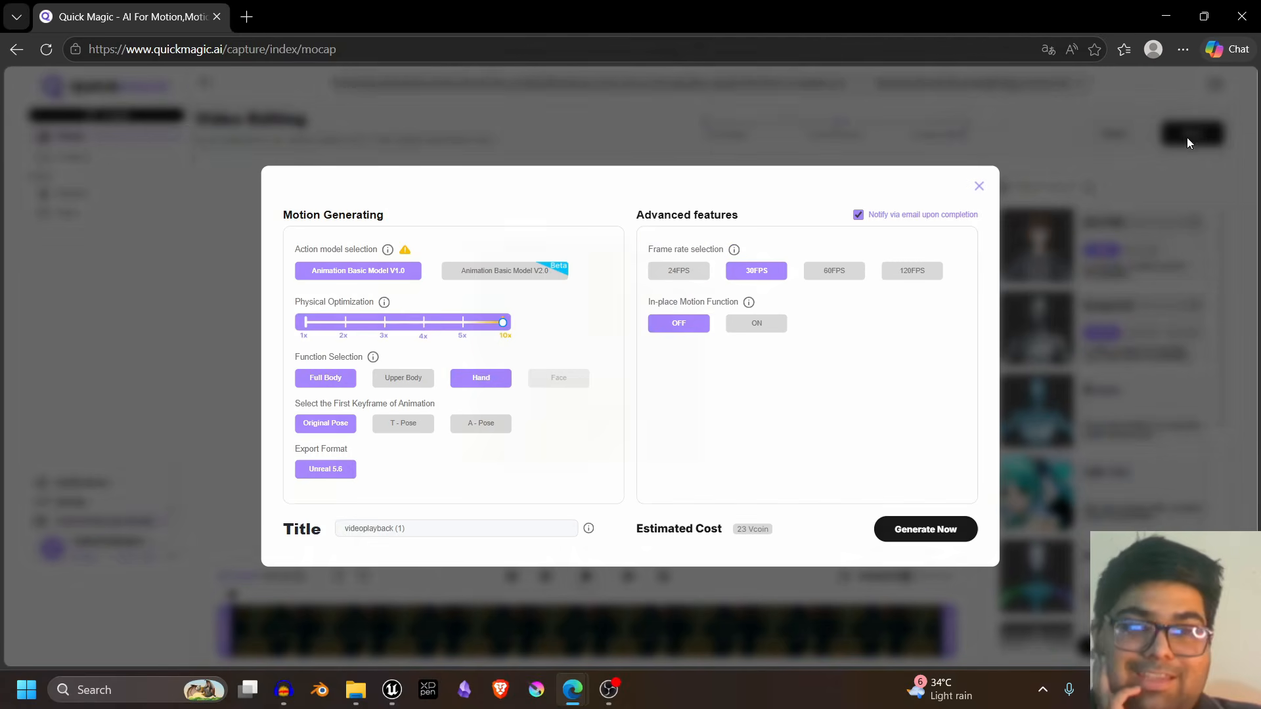
{"action": "left_click", "coordinate": [532, 269]}
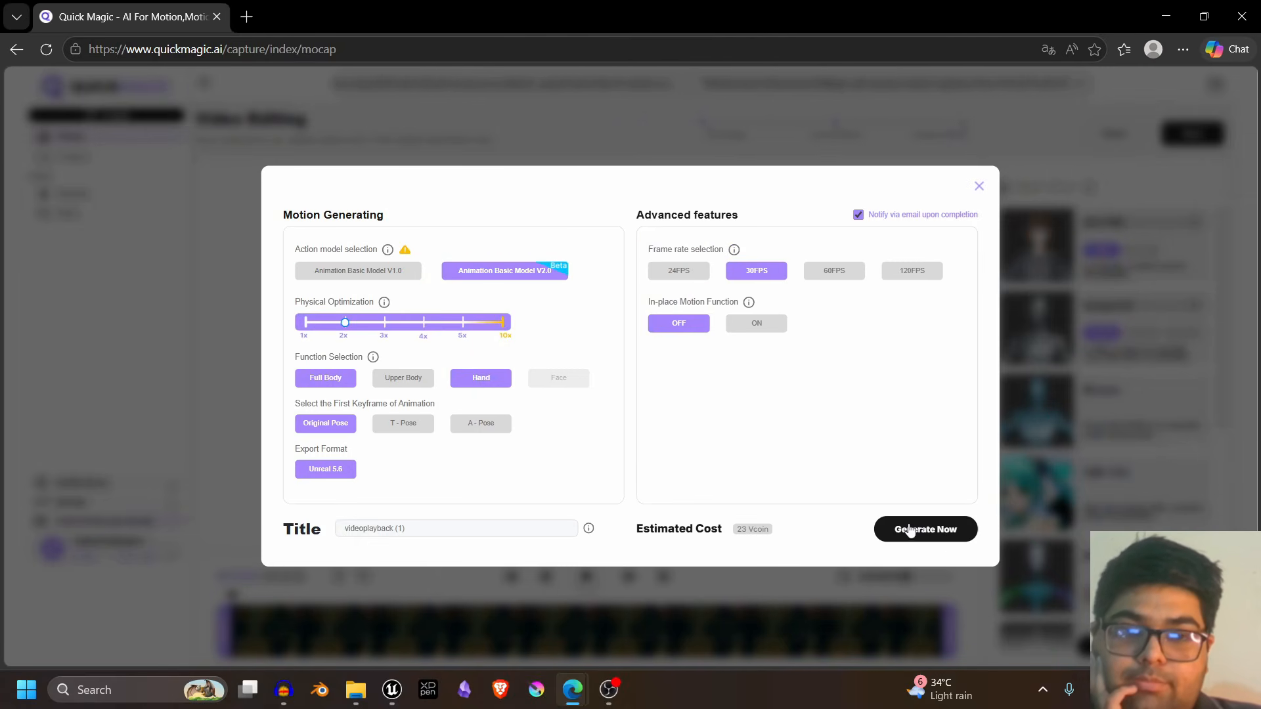
{"action": "left_click", "coordinate": [883, 531]}
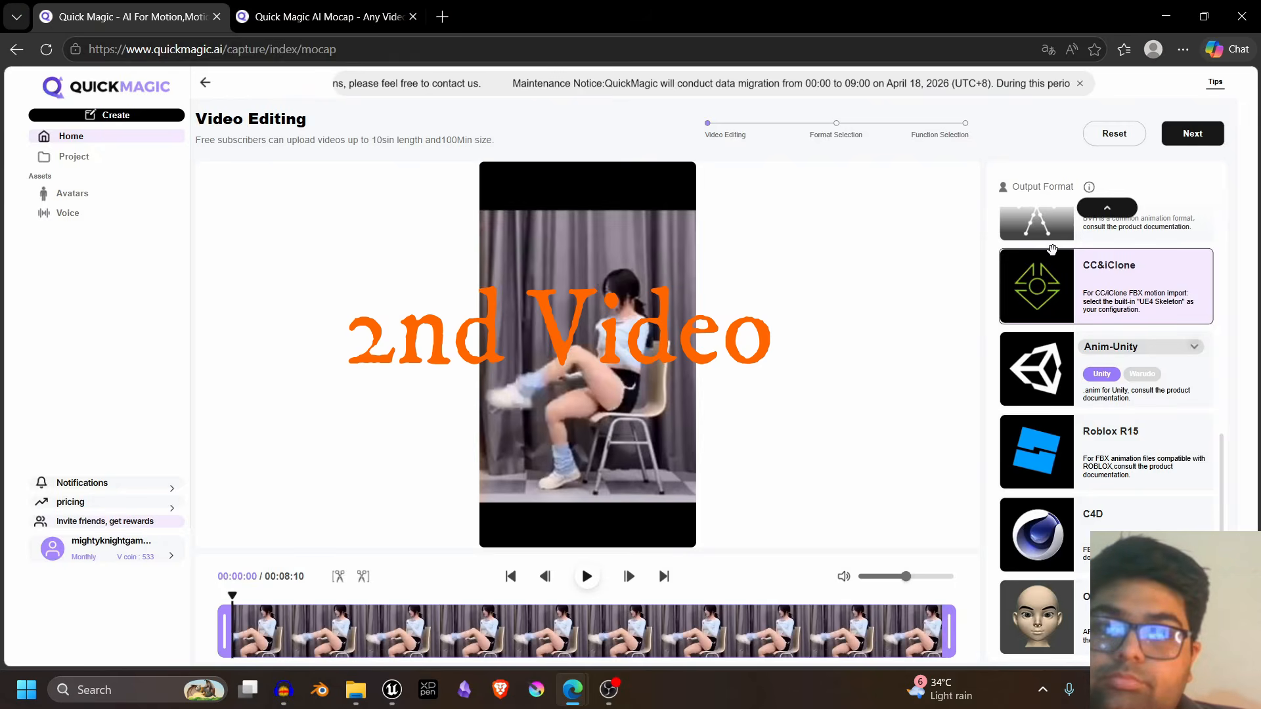
- Assign the Unreal 5.6 output format to the seated dancer in the second video
{"action": "scroll", "coordinate": [1036, 307], "scroll_direction": "up", "scroll_amount": 1}
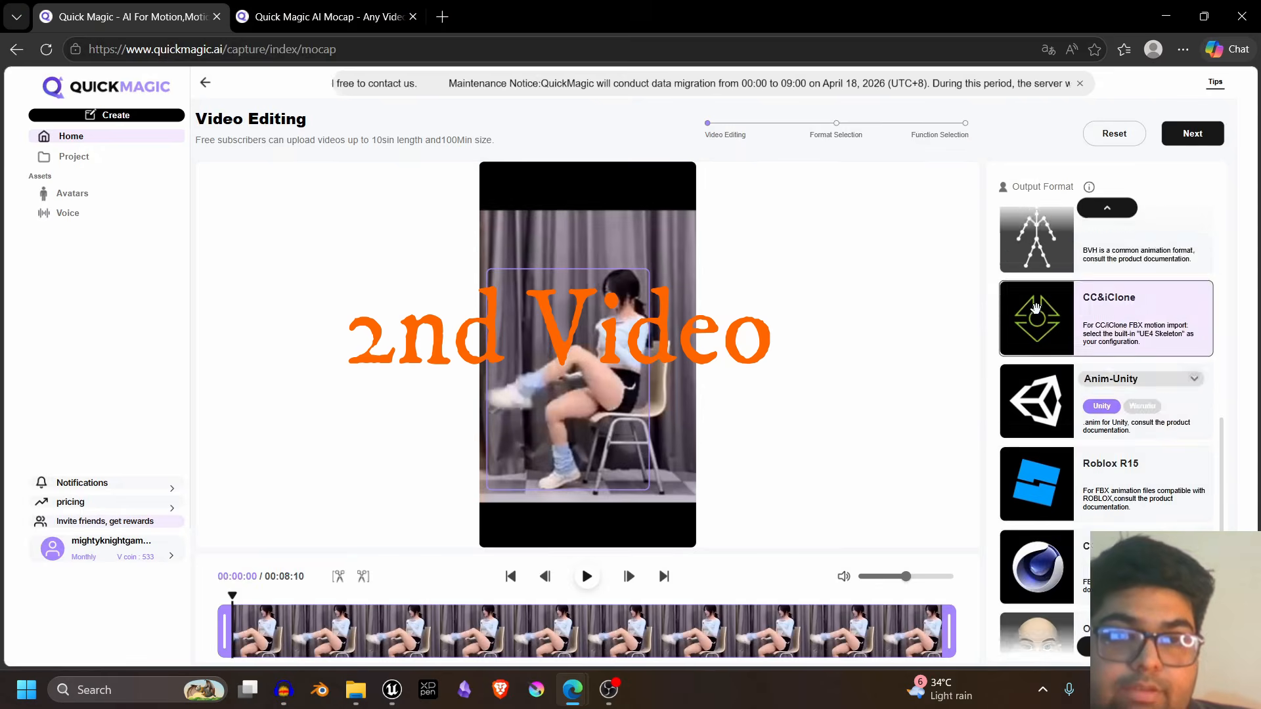
{"action": "scroll", "coordinate": [1036, 308], "scroll_direction": "up", "scroll_amount": 5}
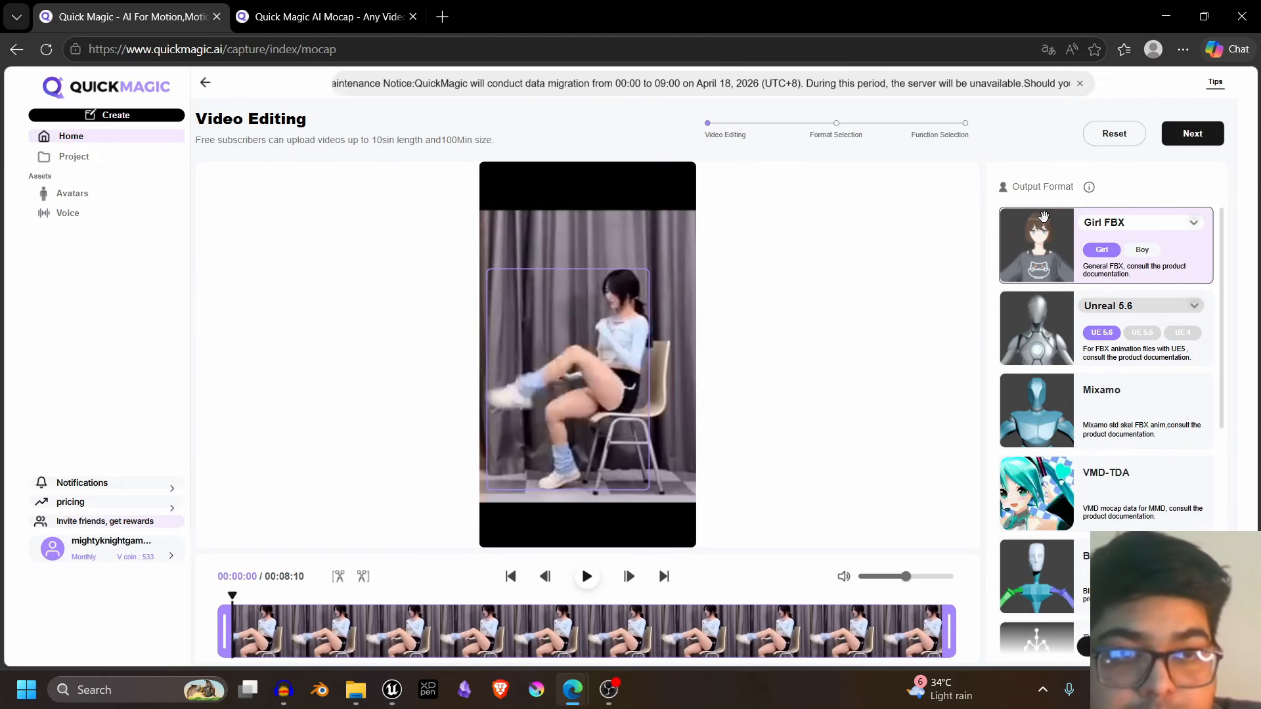
{"action": "left_click", "coordinate": [1044, 257]}
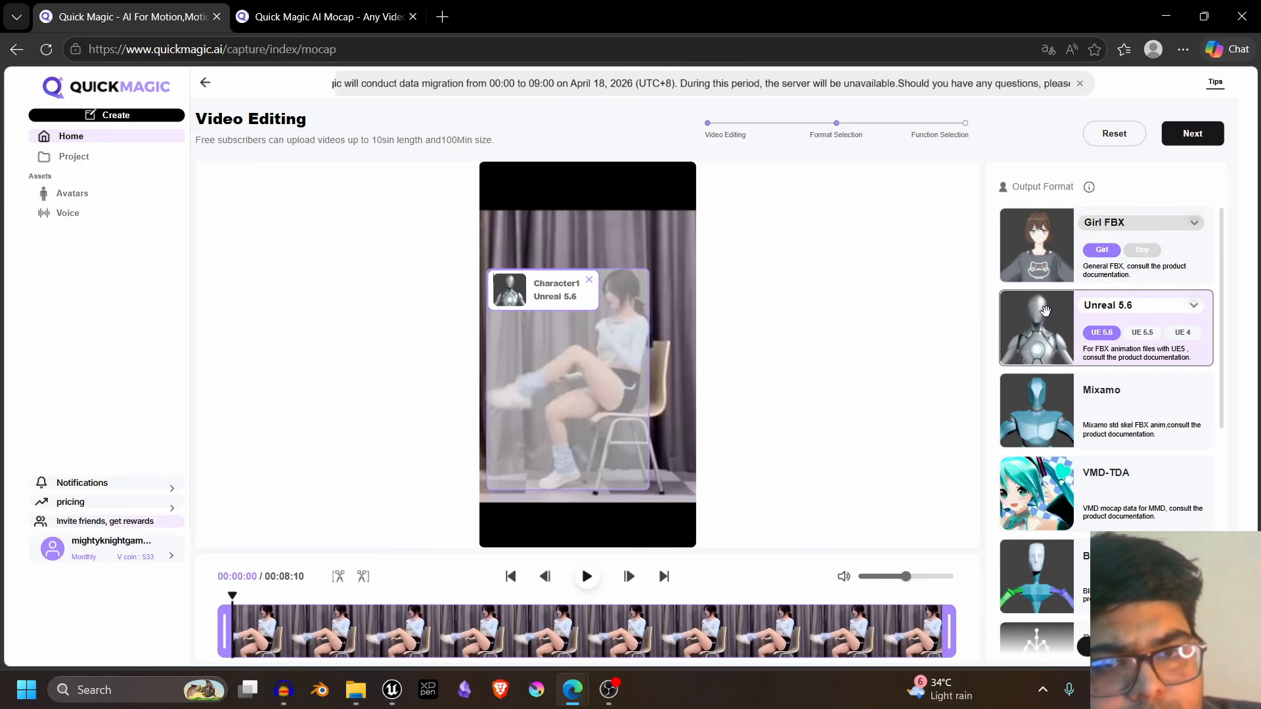
{"action": "left_click", "coordinate": [1173, 139]}
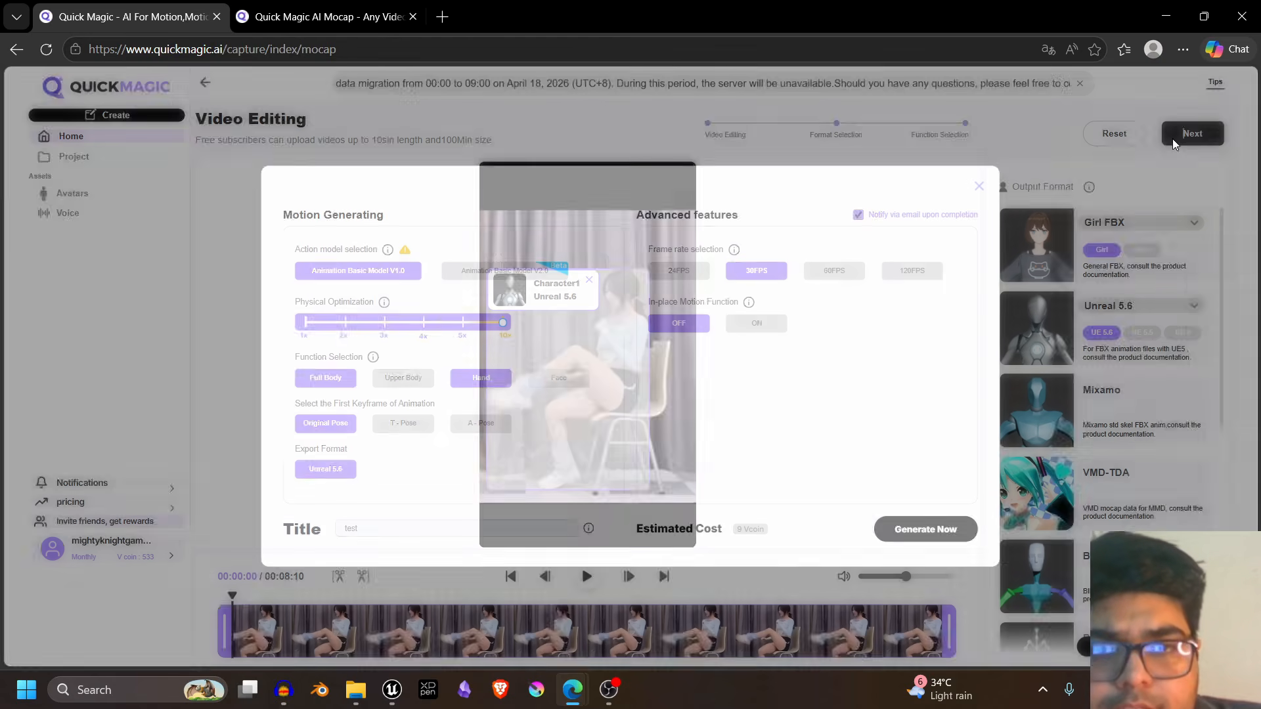
{"action": "left_click", "coordinate": [541, 270]}
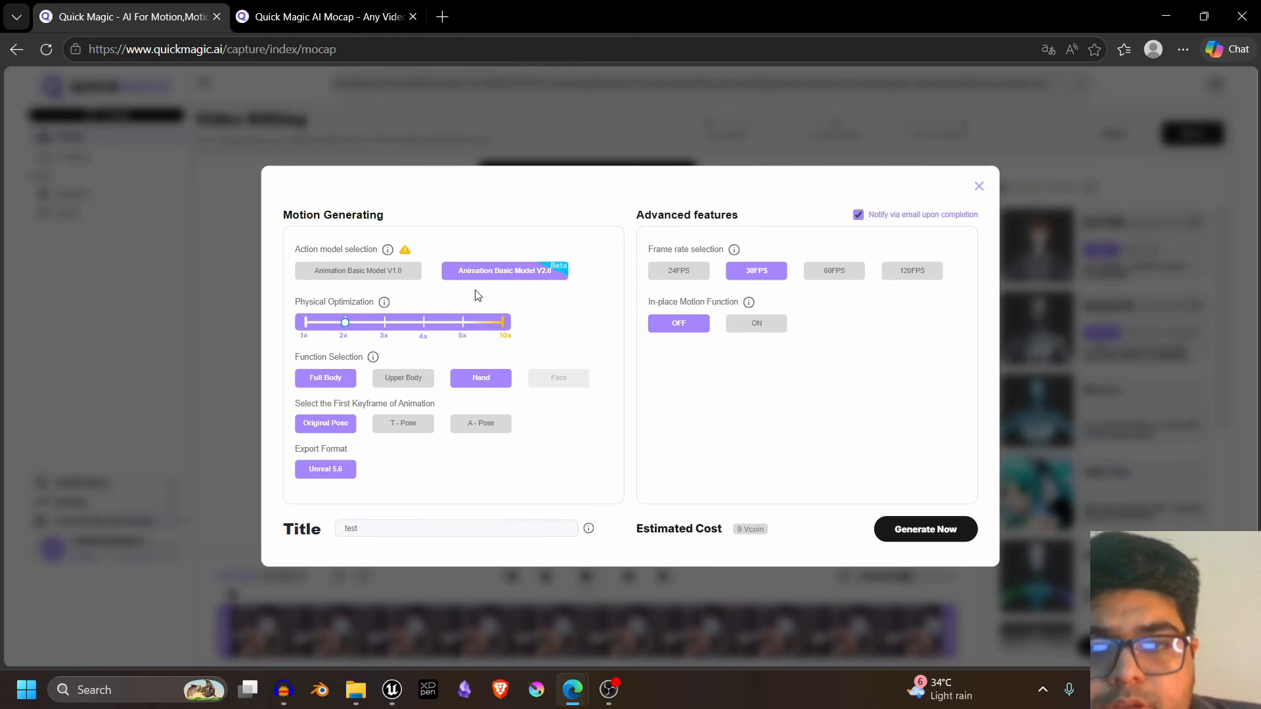
{"action": "left_click", "coordinate": [1010, 184]}
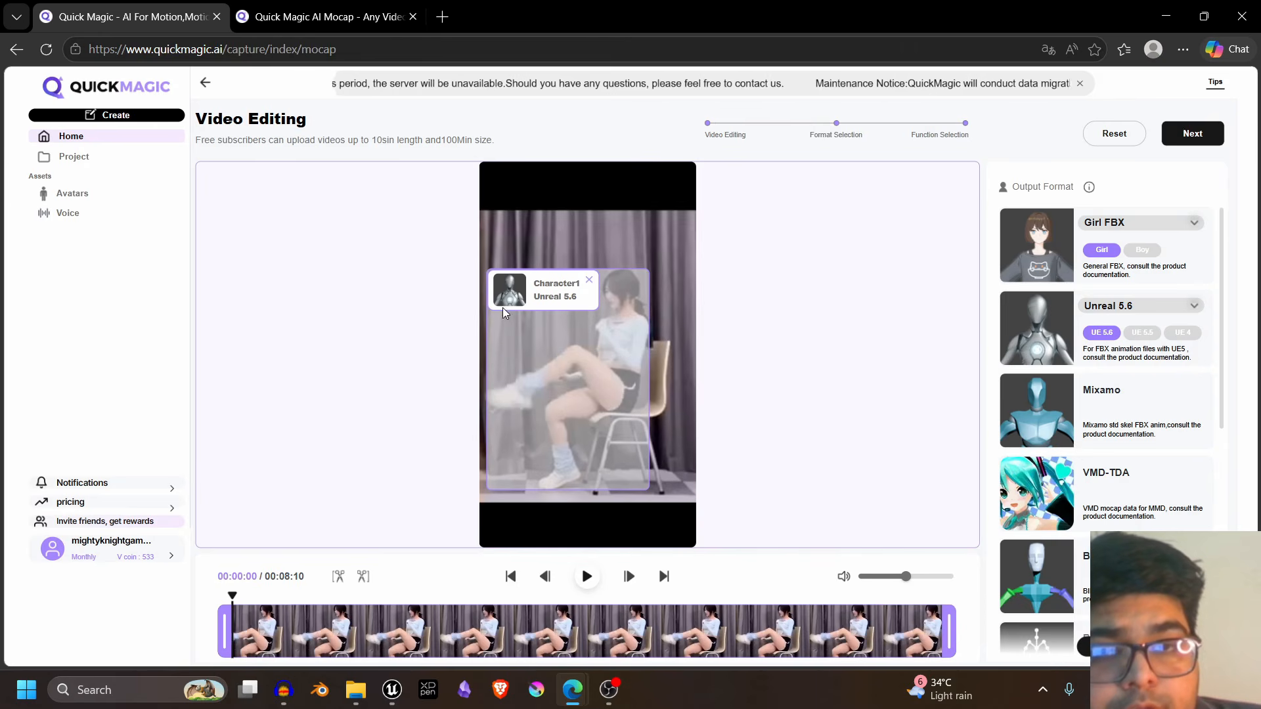
- Open the motion generation settings for the seated dancer's video and select Animation Basic Model V2.0
{"action": "left_click", "coordinate": [1215, 133]}
{"action": "left_click", "coordinate": [530, 275]}
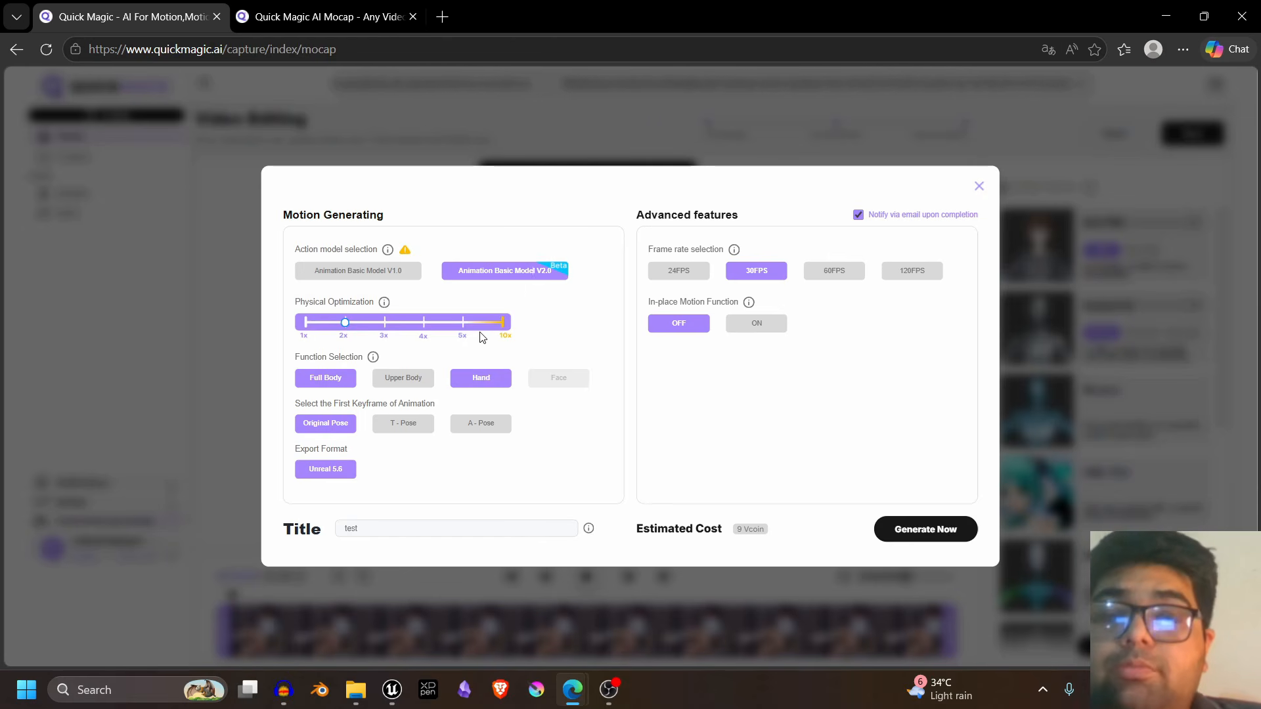
{"action": "left_click", "coordinate": [477, 381]}
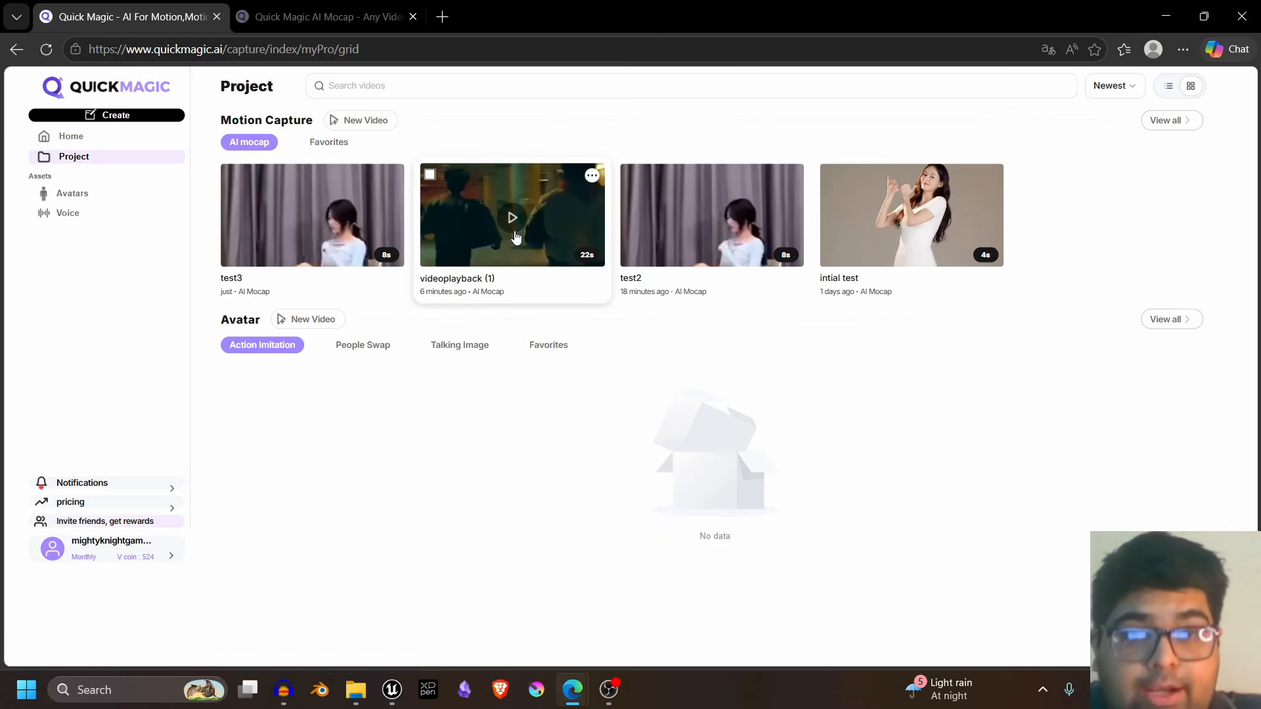
- Play back the videoplayback (1) mocap result to check its motion, and close the preview
{"action": "left_click", "coordinate": [516, 237]}
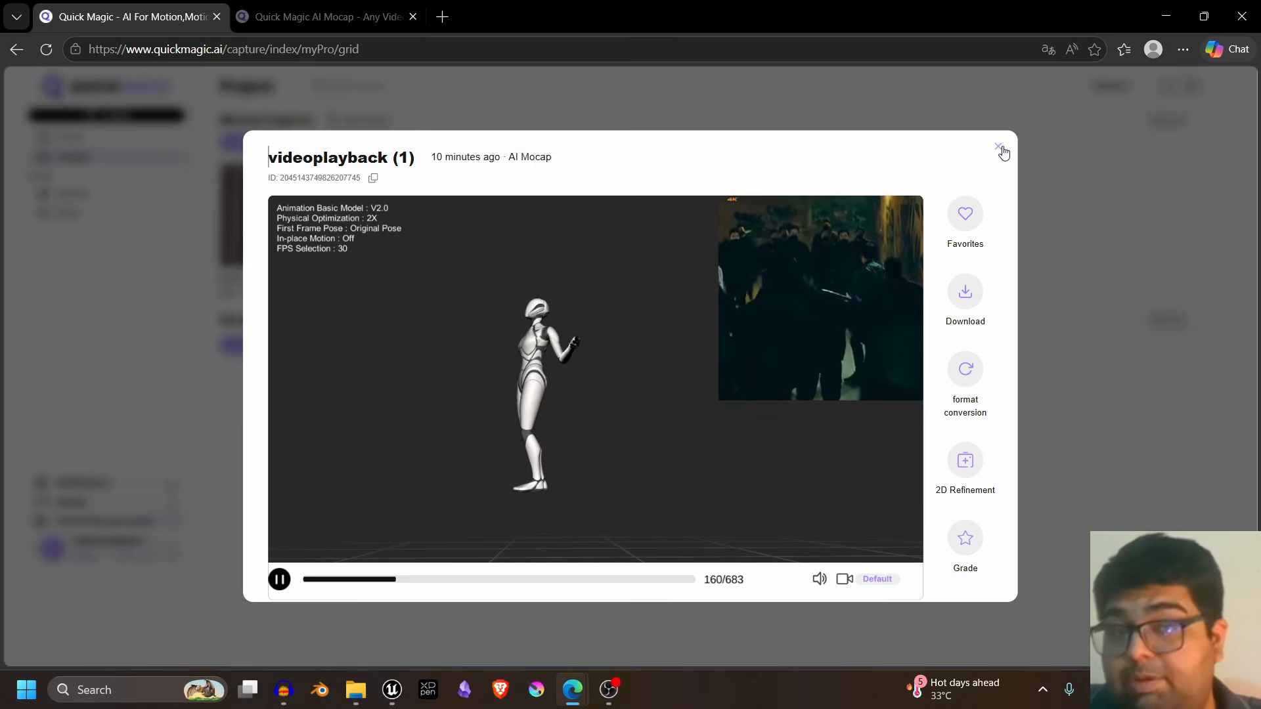
{"action": "left_click", "coordinate": [999, 148]}
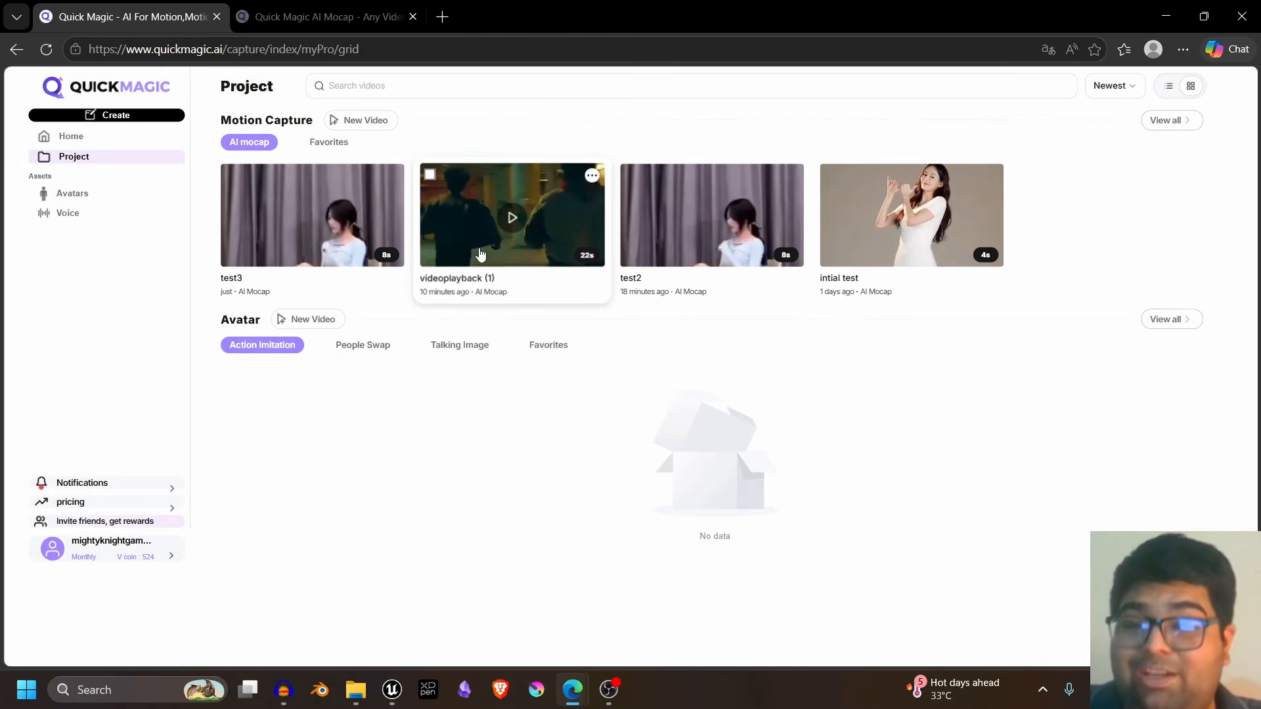
- Preview the test3 mocap result and request its download
{"action": "left_click", "coordinate": [355, 284]}
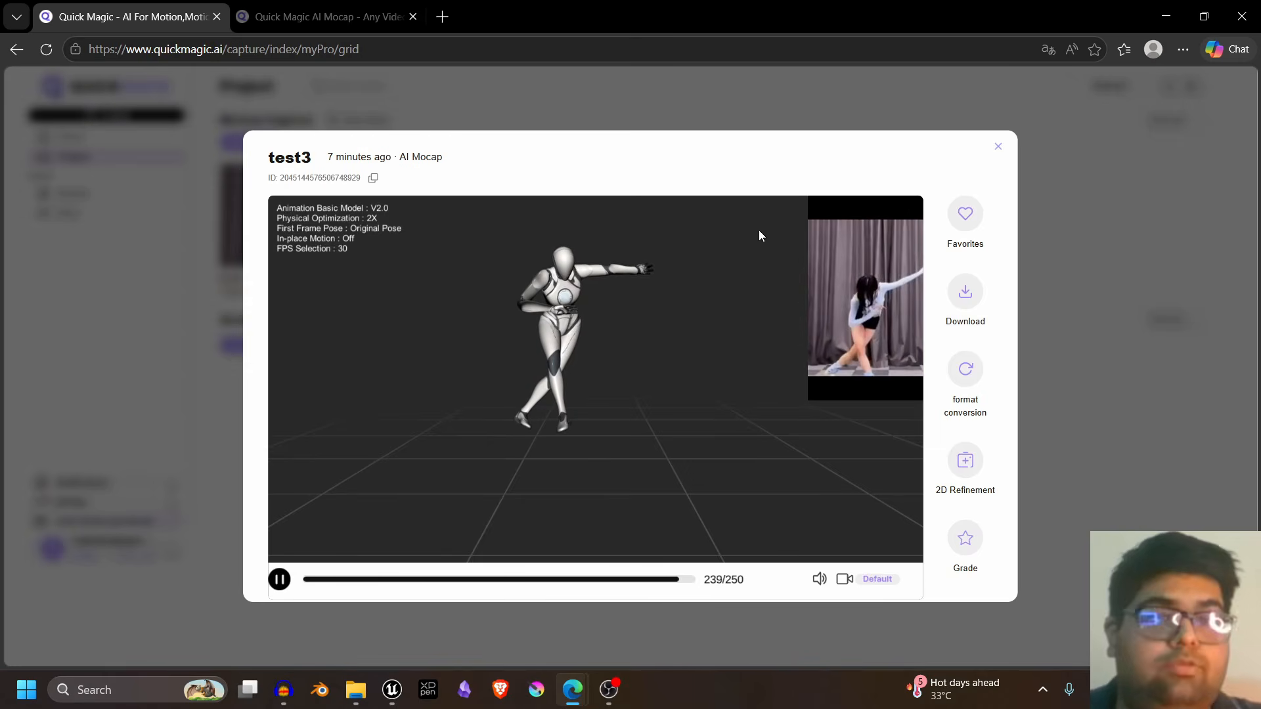
{"action": "left_click", "coordinate": [963, 304]}
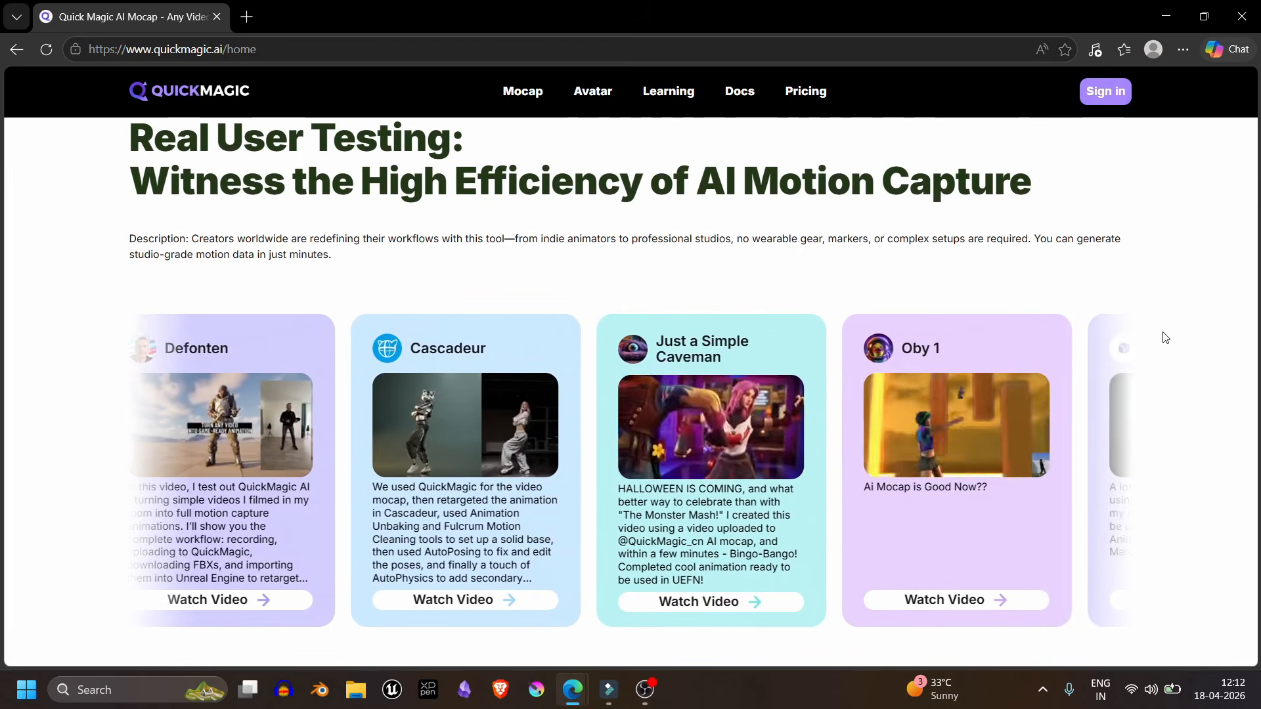
- Browse the QuickMagic home page, examining the creator showcase videos and the footer links
{"action": "scroll", "coordinate": [1164, 337], "scroll_direction": "down", "scroll_amount": 2}
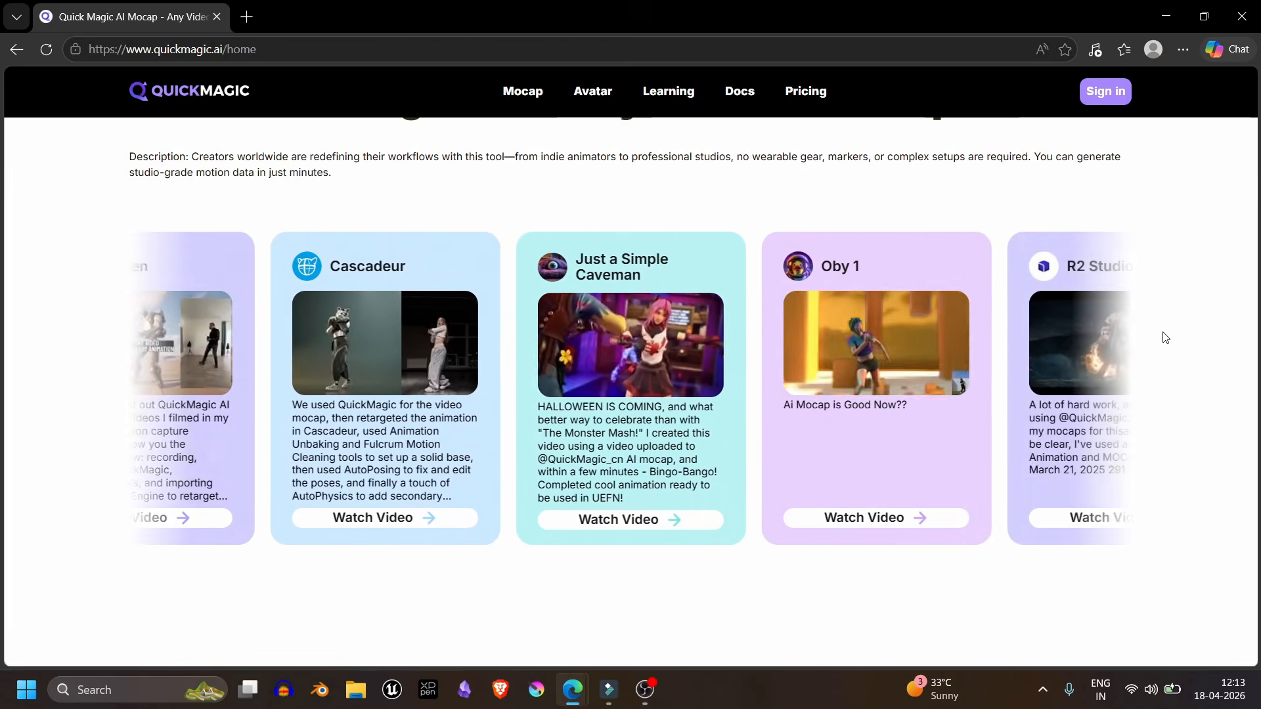
{"action": "scroll", "coordinate": [1164, 337], "scroll_direction": "down", "scroll_amount": 1}
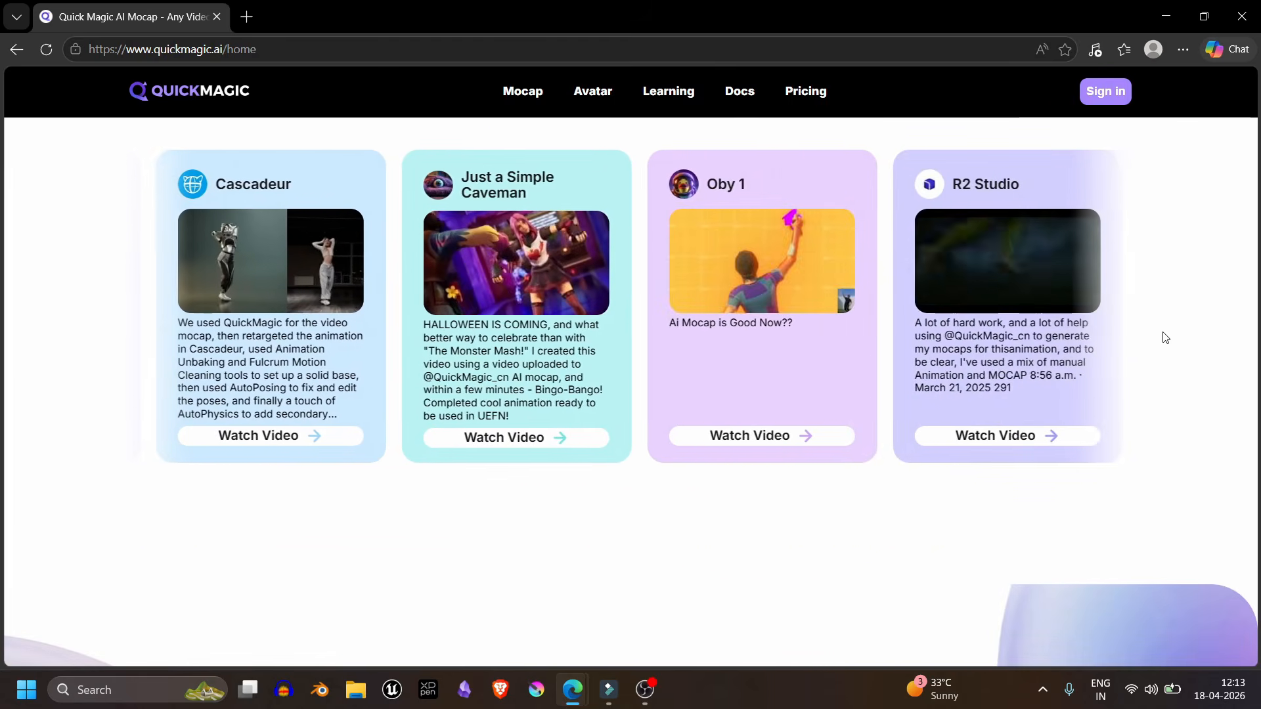
{"action": "scroll", "coordinate": [1165, 337], "scroll_direction": "down", "scroll_amount": 4}
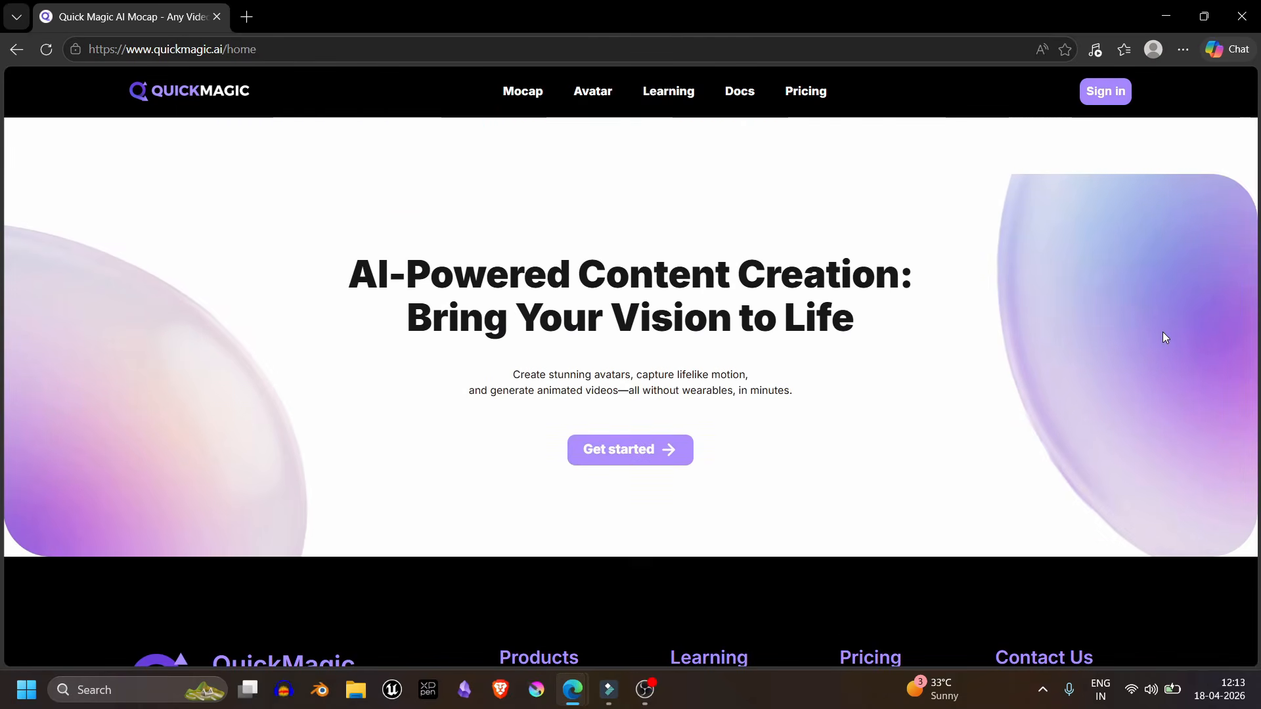
{"action": "scroll", "coordinate": [1164, 336], "scroll_direction": "up", "scroll_amount": 1}
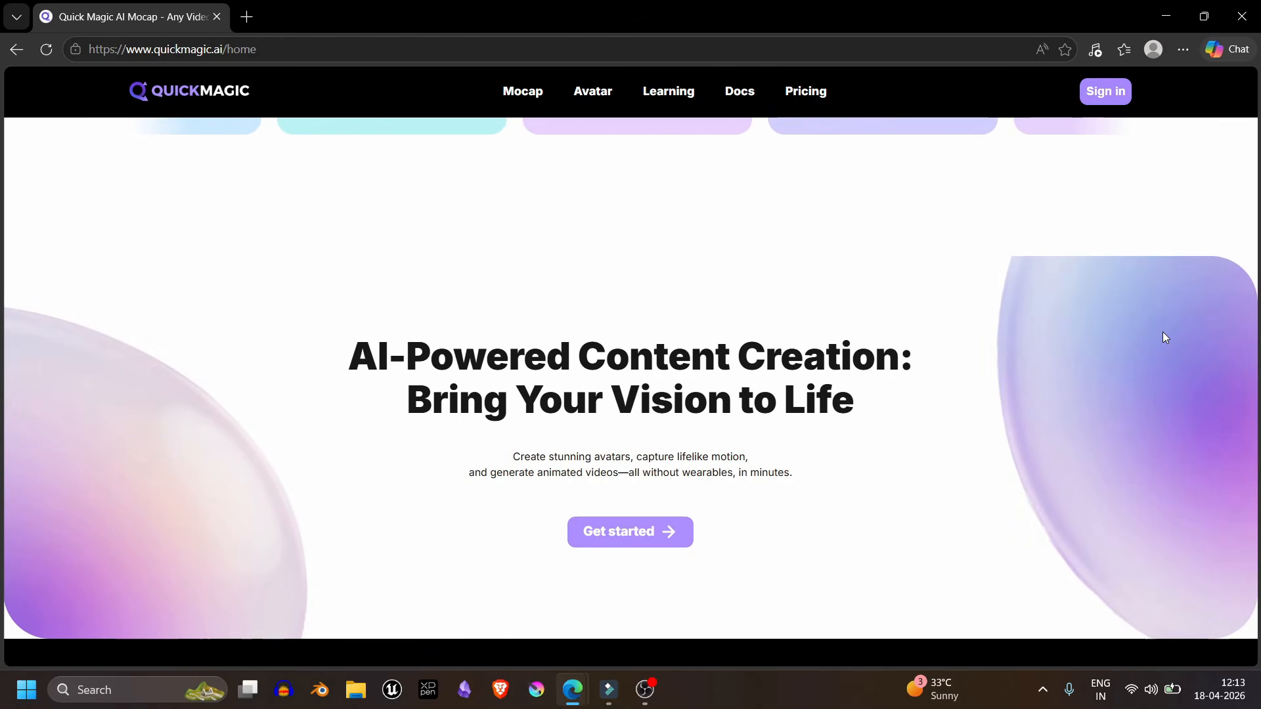
{"action": "scroll", "coordinate": [1164, 337], "scroll_direction": "down", "scroll_amount": 5}
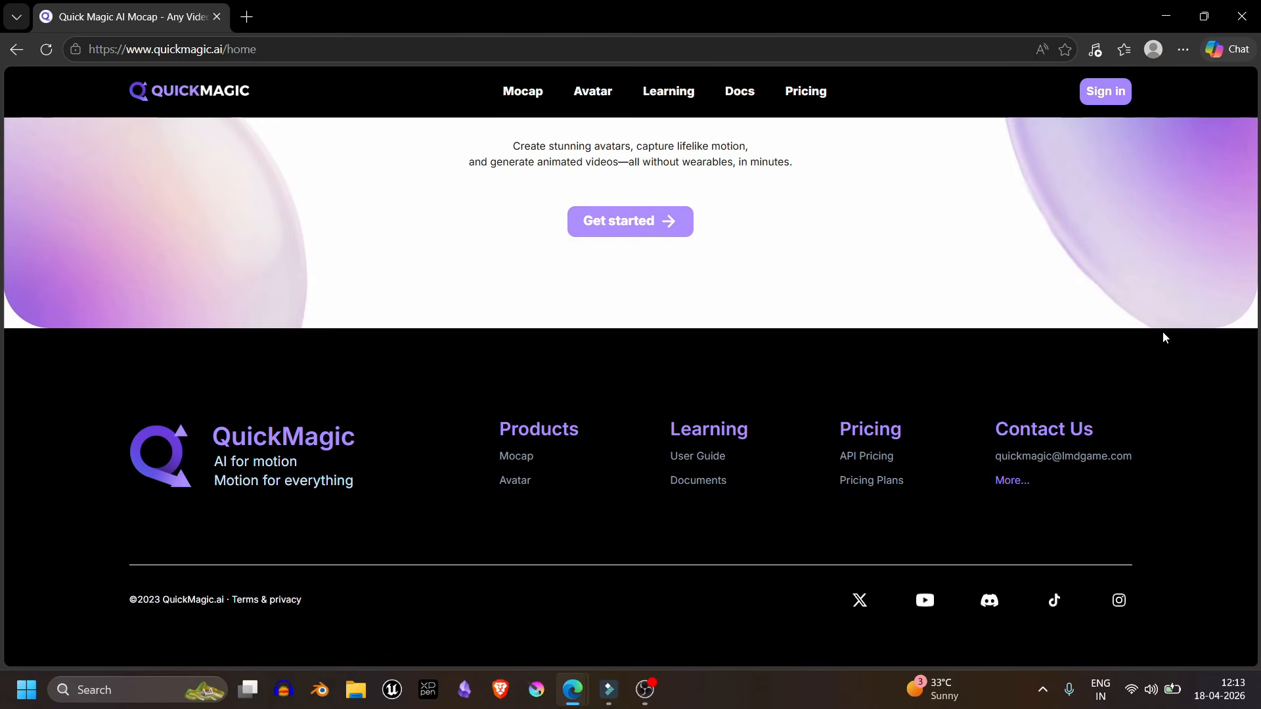
{"action": "scroll", "coordinate": [1163, 333], "scroll_direction": "up", "scroll_amount": 8}
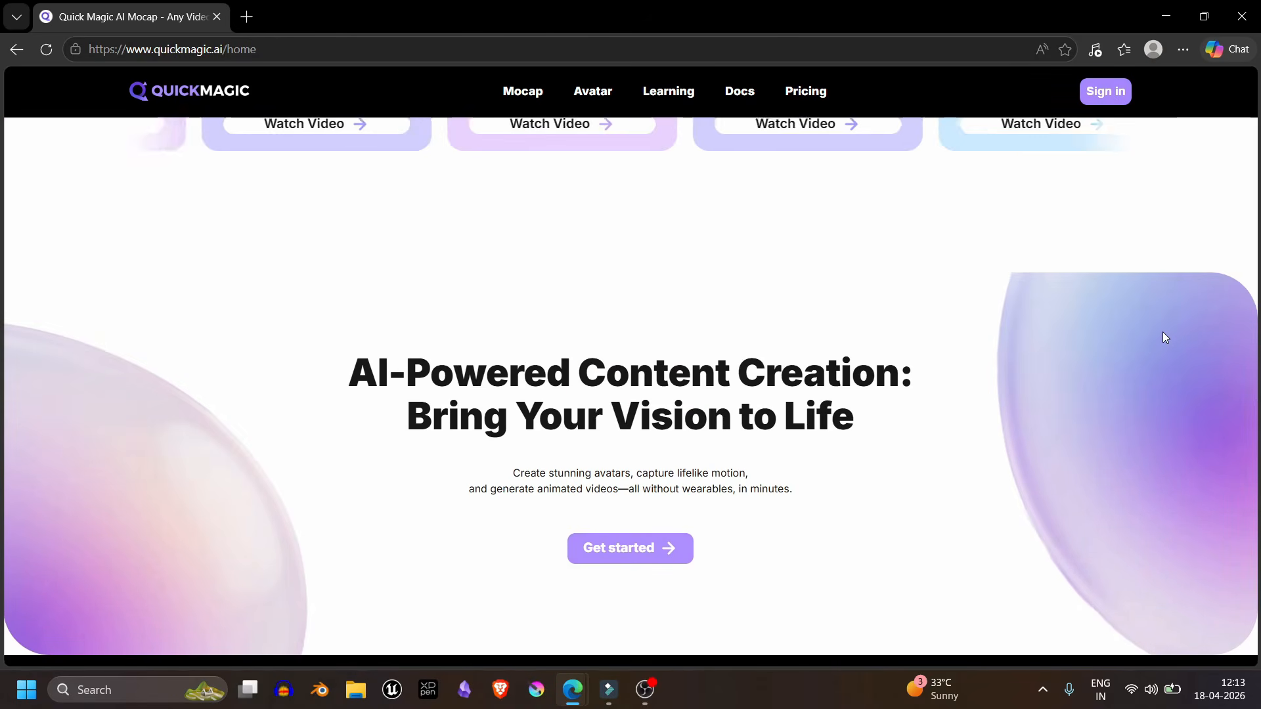
{"action": "scroll", "coordinate": [1165, 337], "scroll_direction": "up", "scroll_amount": 3}
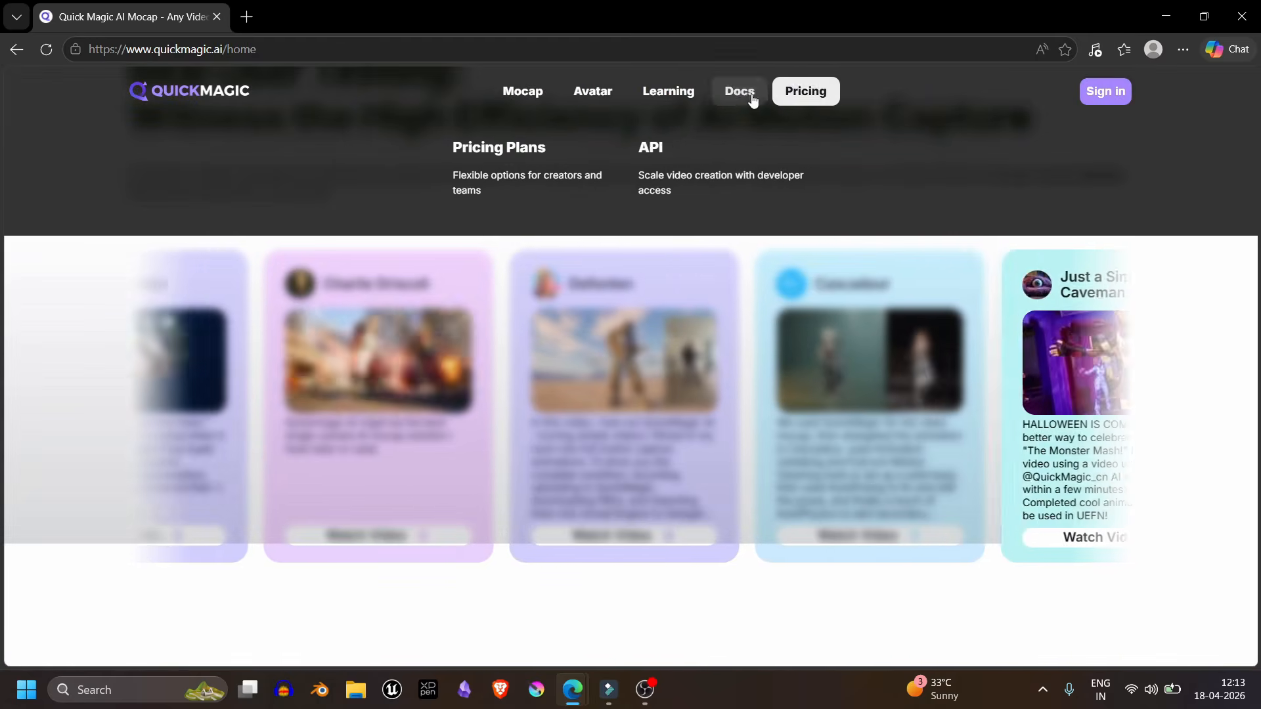
- Open QuickMagic's Pricing Plans page and compare the Free, Starter and Professional monthly plans' prices and Mocap and Avatar features
{"action": "mouse_move", "coordinate": [748, 99]}
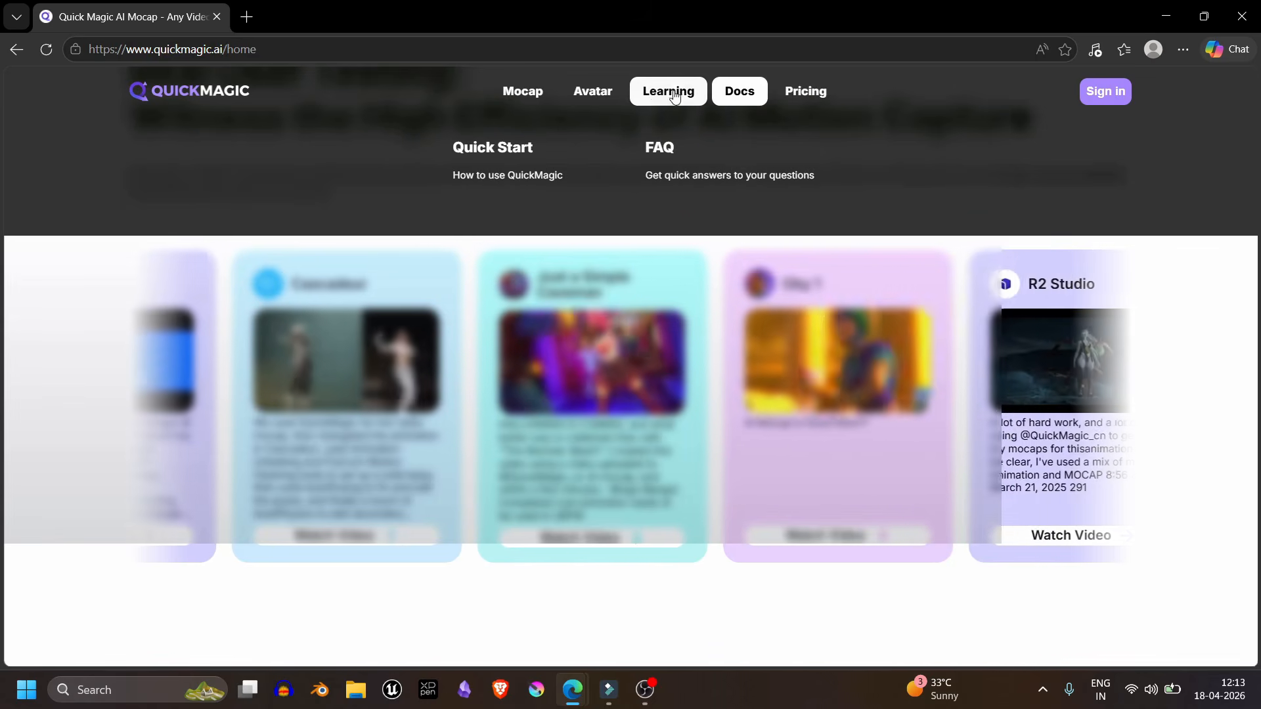
{"action": "mouse_move", "coordinate": [791, 96]}
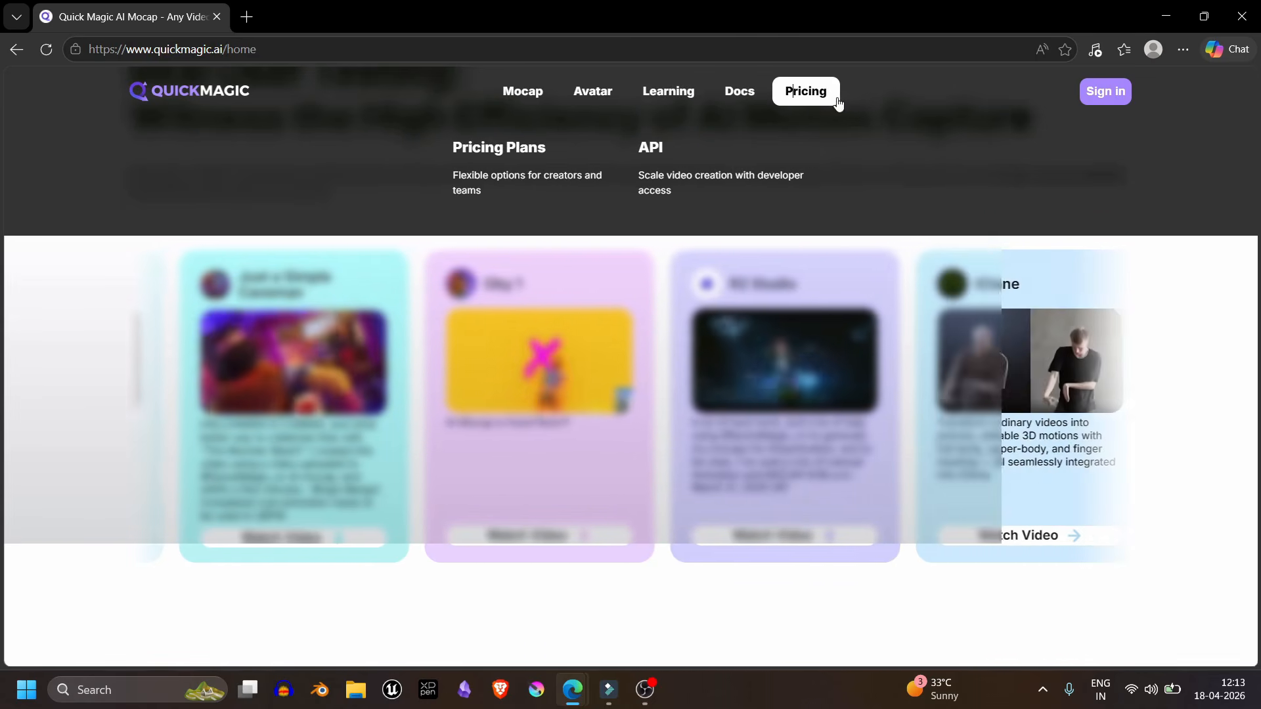
{"action": "double_click", "coordinate": [820, 98]}
{"action": "left_click", "coordinate": [524, 149]}
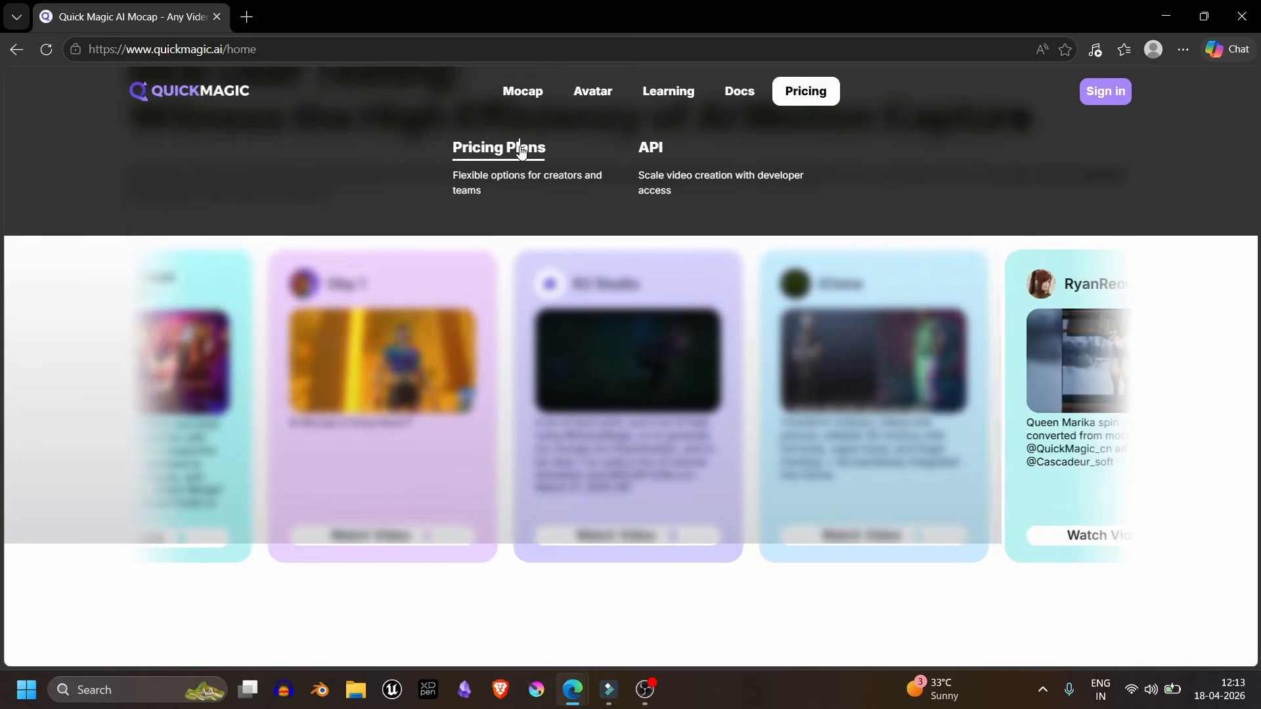
{"action": "scroll", "coordinate": [600, 181], "scroll_direction": "down", "scroll_amount": 2}
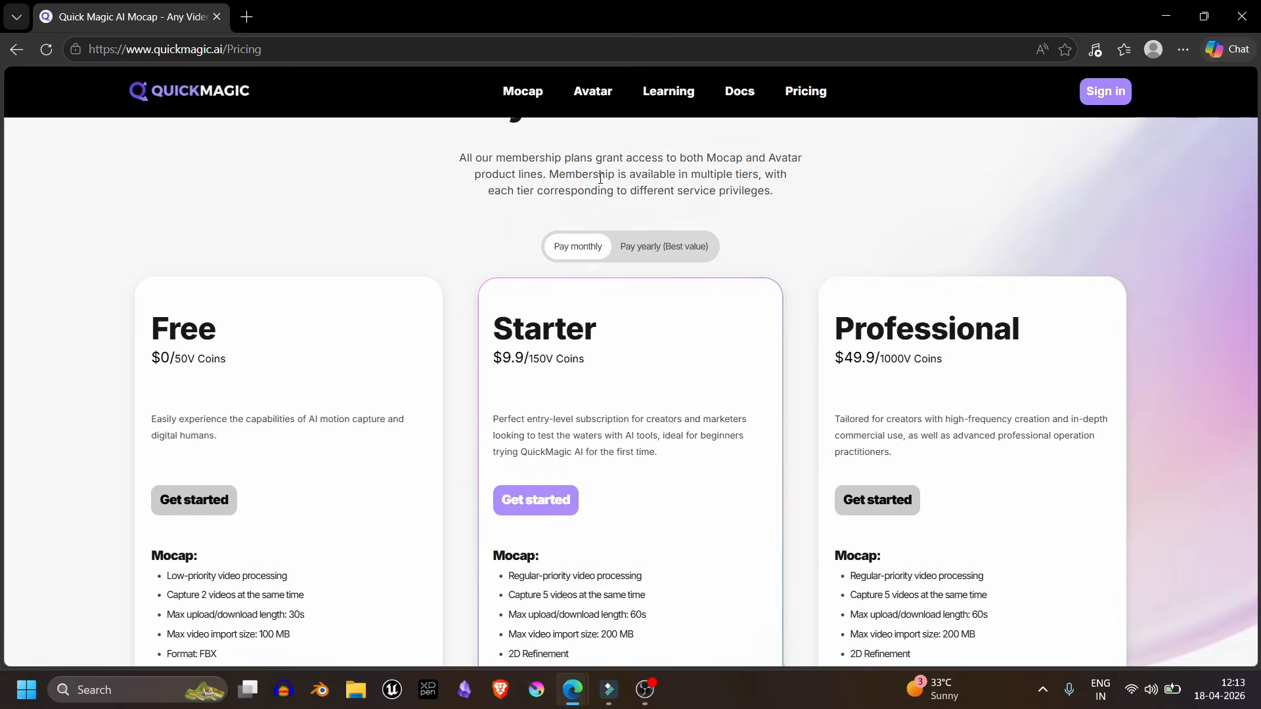
{"action": "scroll", "coordinate": [600, 177], "scroll_direction": "up", "scroll_amount": 2}
{"action": "scroll", "coordinate": [600, 178], "scroll_direction": "down", "scroll_amount": 1}
{"action": "scroll", "coordinate": [600, 179], "scroll_direction": "down", "scroll_amount": 3}
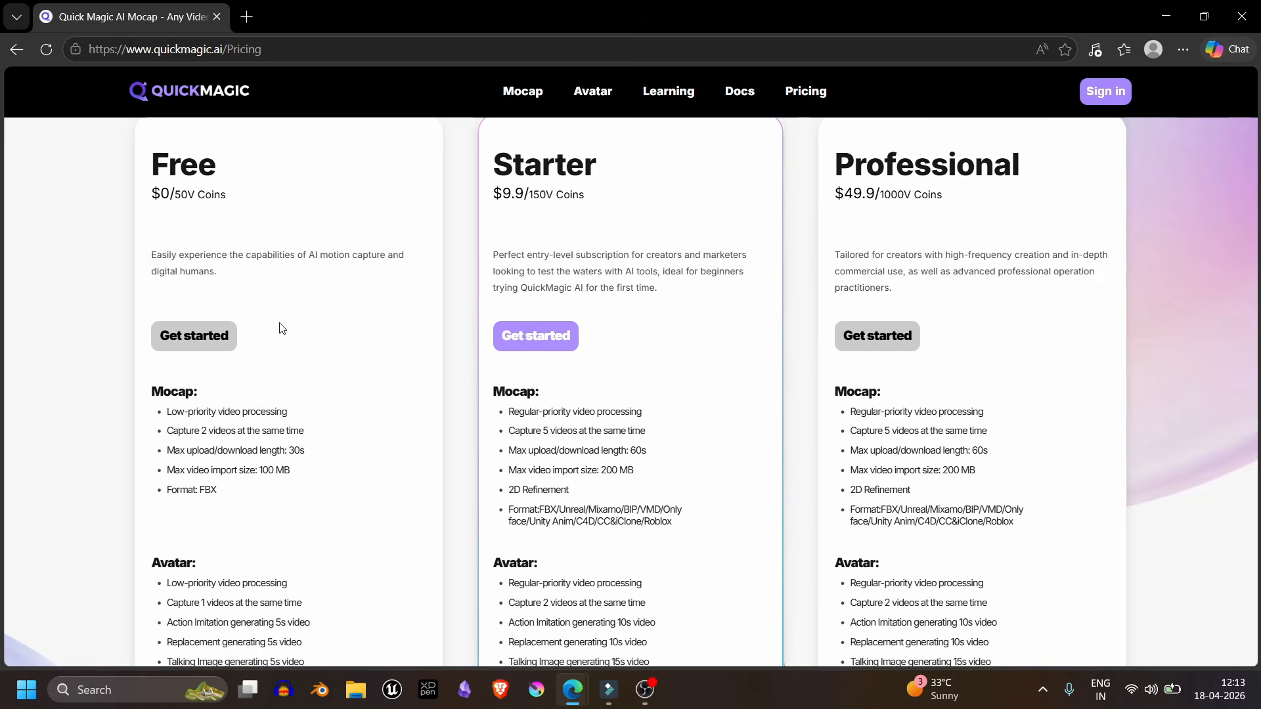
{"action": "scroll", "coordinate": [289, 327], "scroll_direction": "down", "scroll_amount": 2}
{"action": "scroll", "coordinate": [323, 358], "scroll_direction": "down", "scroll_amount": 2}
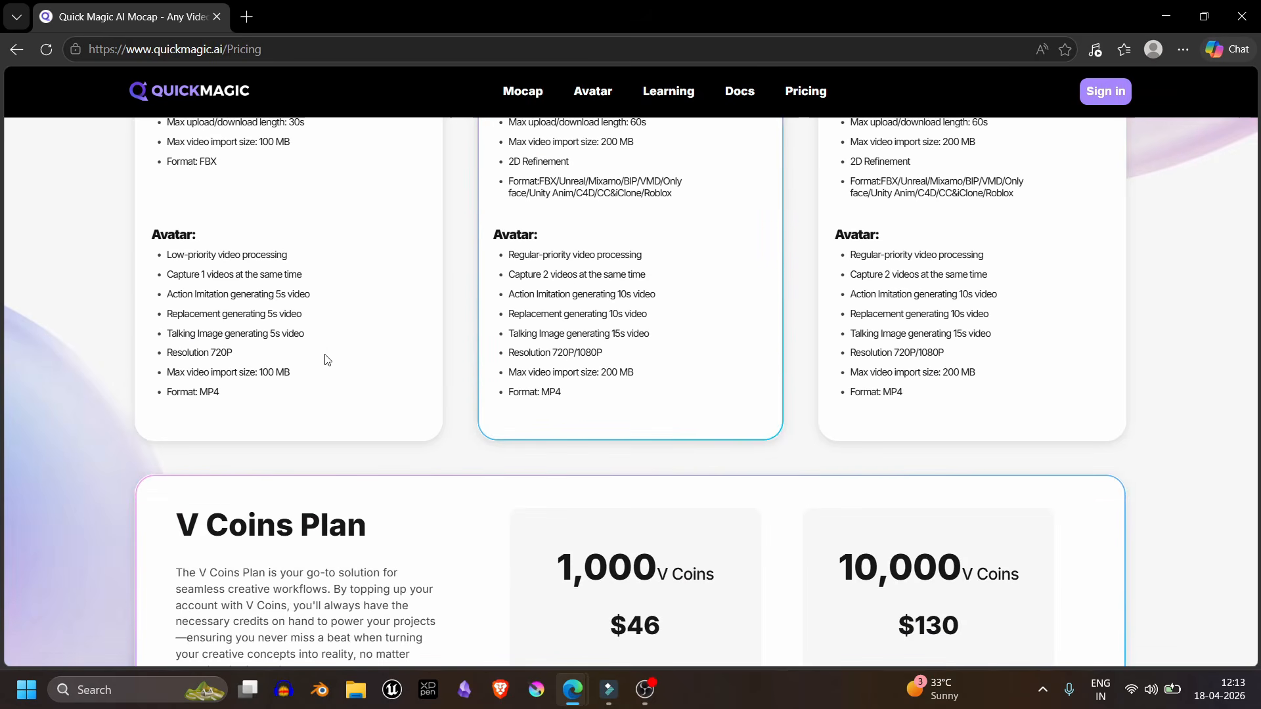
{"action": "scroll", "coordinate": [333, 358], "scroll_direction": "up", "scroll_amount": 3}
{"action": "scroll", "coordinate": [533, 300], "scroll_direction": "up", "scroll_amount": 2}
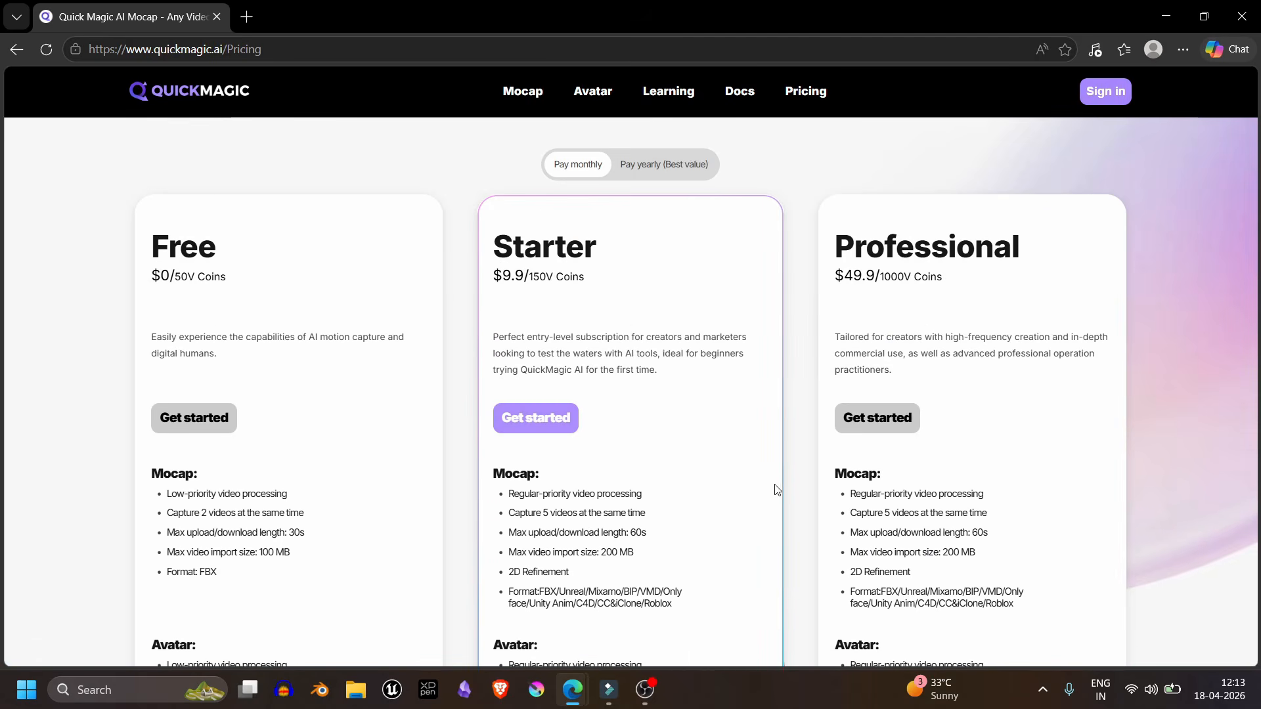
{"action": "scroll", "coordinate": [778, 499], "scroll_direction": "down", "scroll_amount": 5}
{"action": "scroll", "coordinate": [739, 487], "scroll_direction": "up", "scroll_amount": 3}
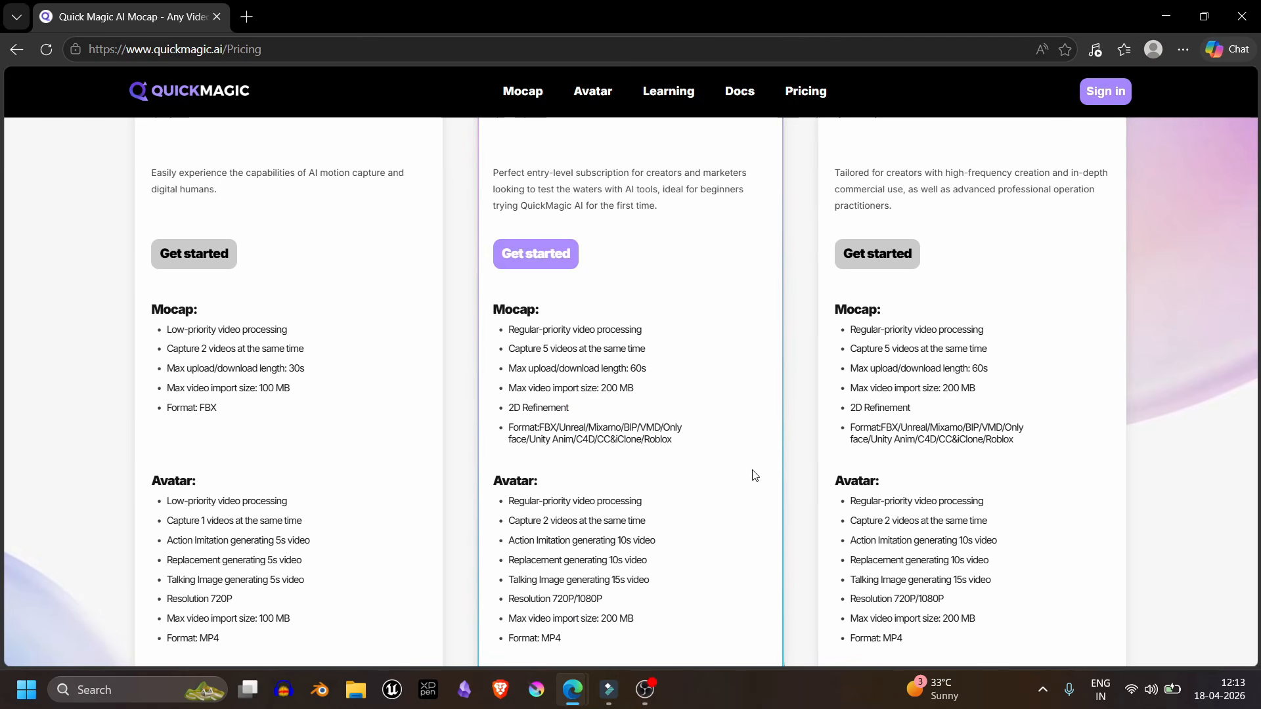
{"action": "scroll", "coordinate": [1051, 327], "scroll_direction": "up", "scroll_amount": 2}
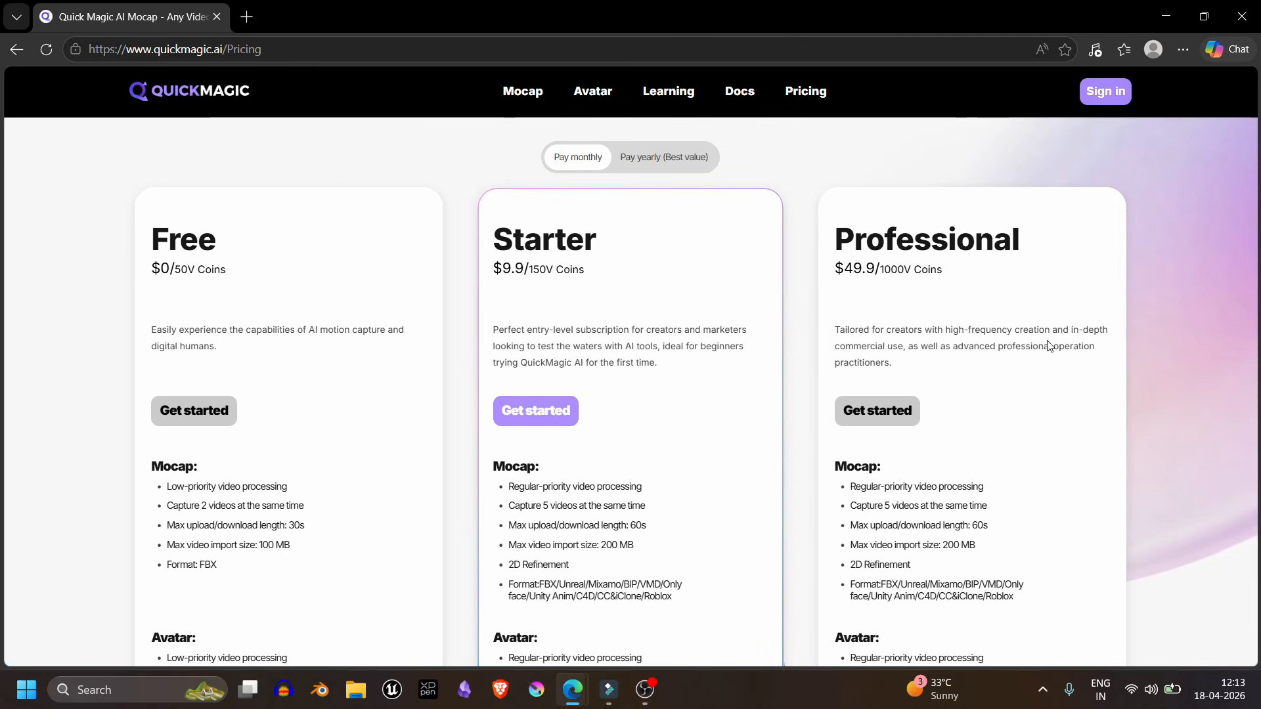
- Examine the plan comparison tables, the membership FAQ and the V Coins Plan further down the Pricing page
{"action": "scroll", "coordinate": [1046, 330], "scroll_direction": "down", "scroll_amount": 5}
{"action": "scroll", "coordinate": [1055, 345], "scroll_direction": "down", "scroll_amount": 10}
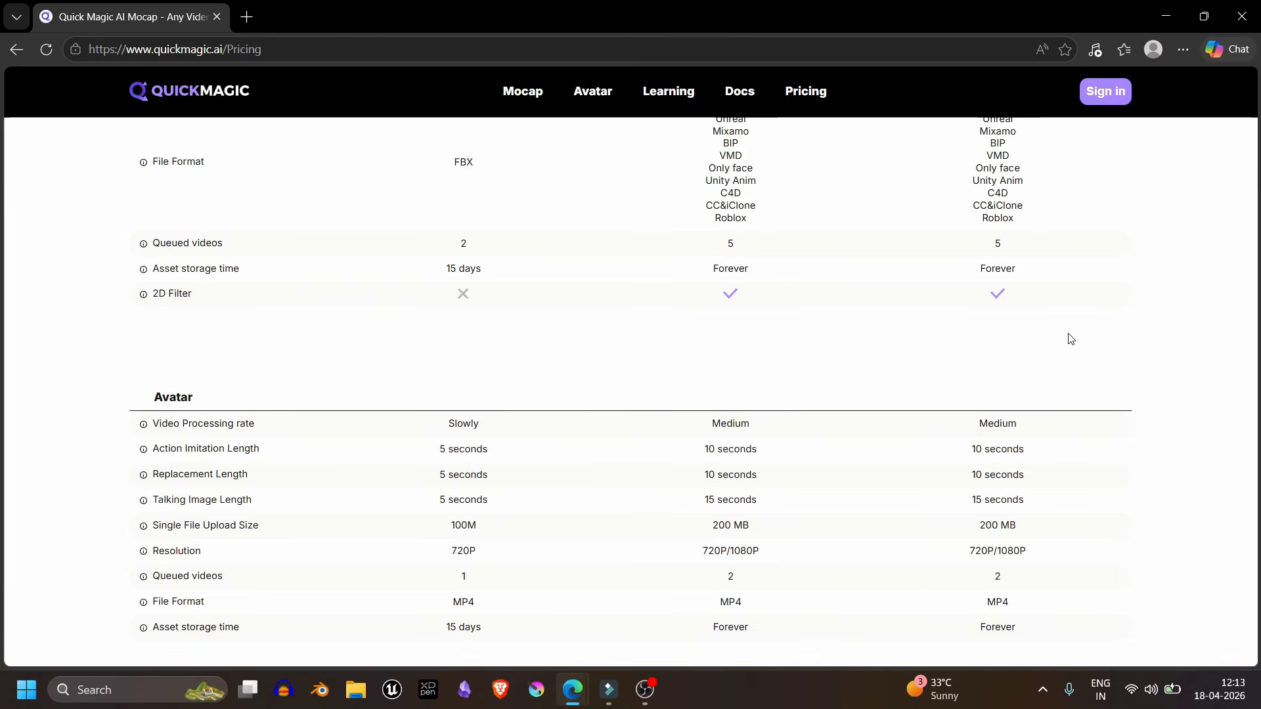
{"action": "scroll", "coordinate": [1064, 339], "scroll_direction": "up", "scroll_amount": 5}
{"action": "scroll", "coordinate": [1070, 338], "scroll_direction": "down", "scroll_amount": 6}
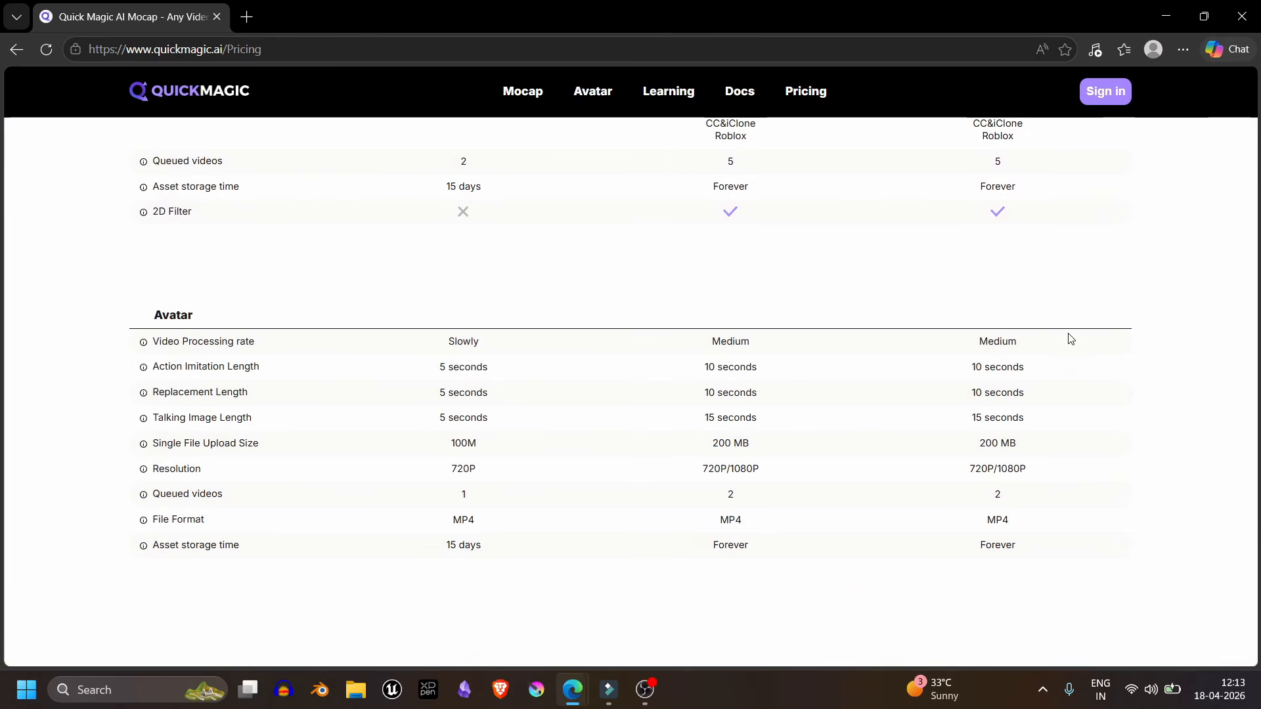
{"action": "scroll", "coordinate": [1071, 338], "scroll_direction": "down", "scroll_amount": 15}
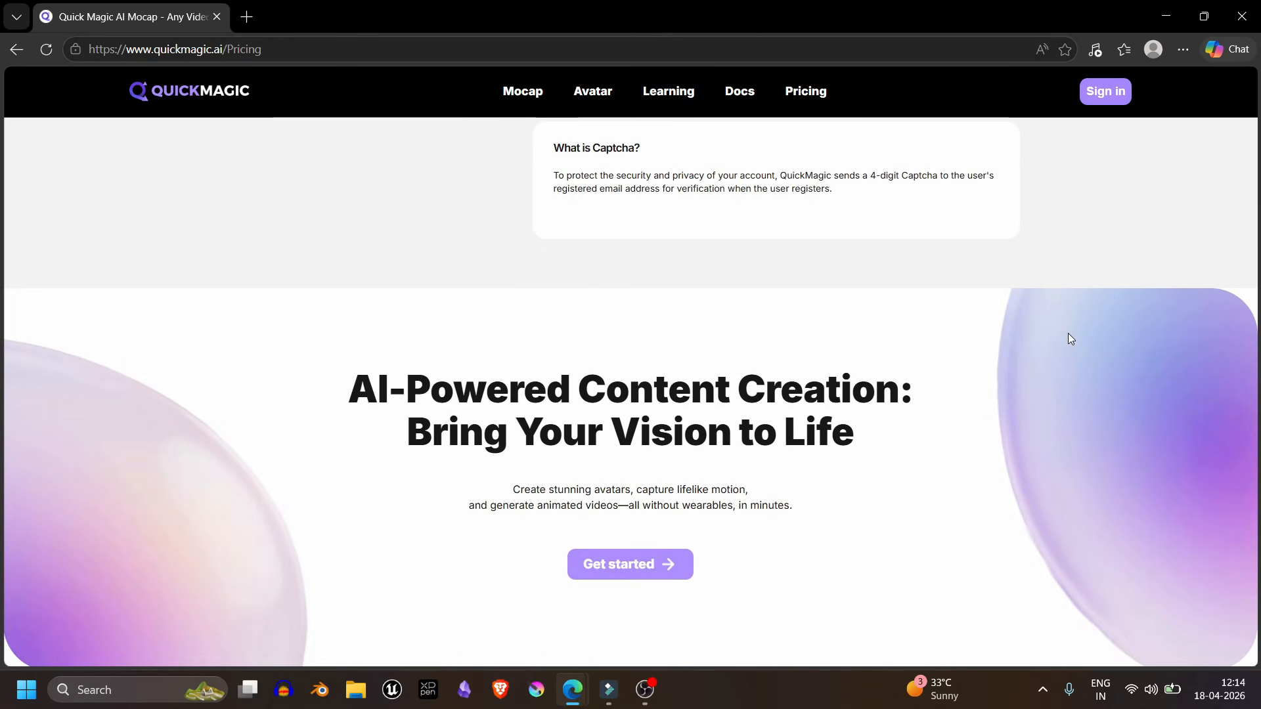
{"action": "scroll", "coordinate": [1069, 339], "scroll_direction": "down", "scroll_amount": 5}
{"action": "scroll", "coordinate": [965, 282], "scroll_direction": "up", "scroll_amount": 12}
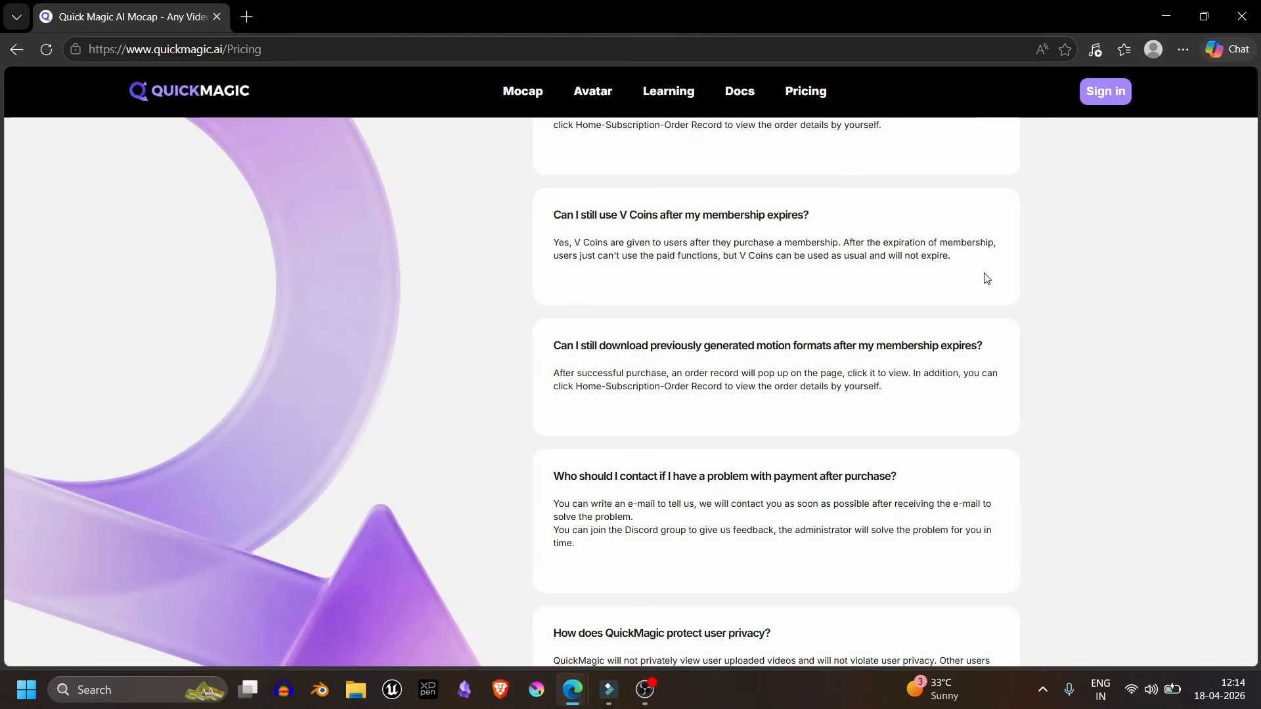
{"action": "scroll", "coordinate": [987, 279], "scroll_direction": "up", "scroll_amount": 15}
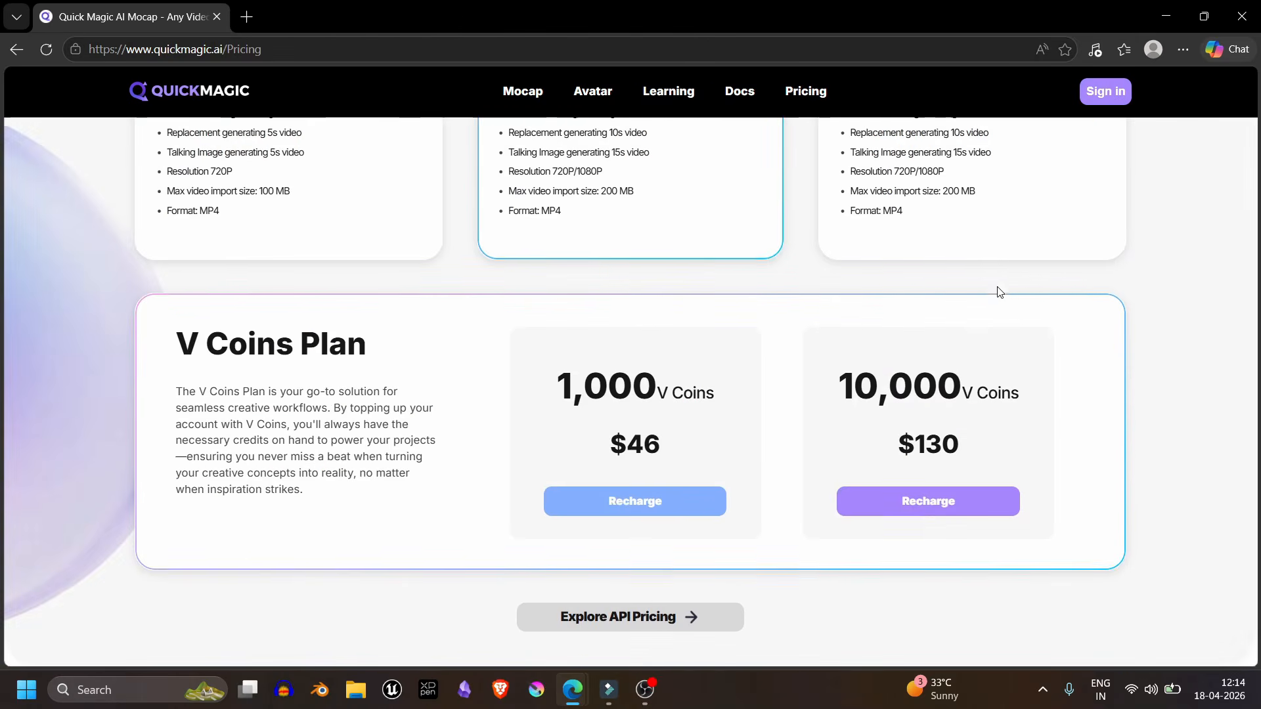
{"action": "scroll", "coordinate": [999, 291], "scroll_direction": "up", "scroll_amount": 10}
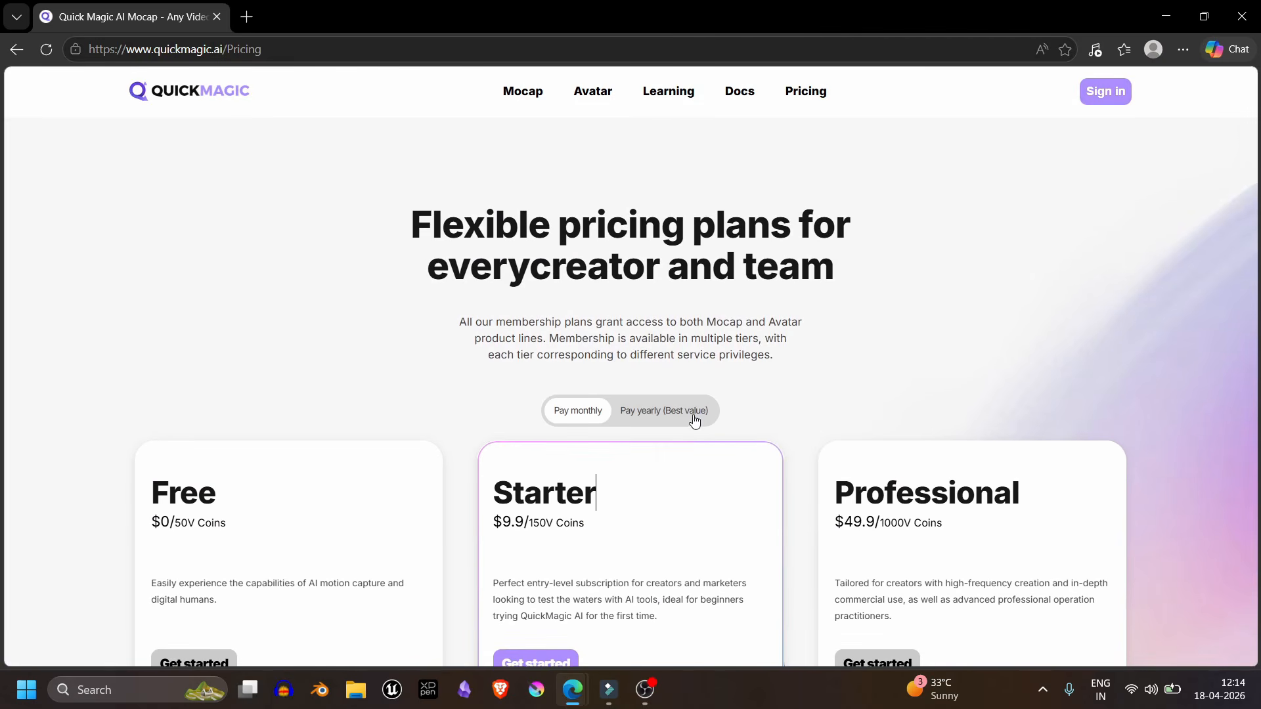
- Switch the pricing plans to yearly payment and compare the plans' prices, V Coins and capture limits
{"action": "left_click", "coordinate": [694, 420]}
{"action": "scroll", "coordinate": [734, 412], "scroll_direction": "down", "scroll_amount": 3}
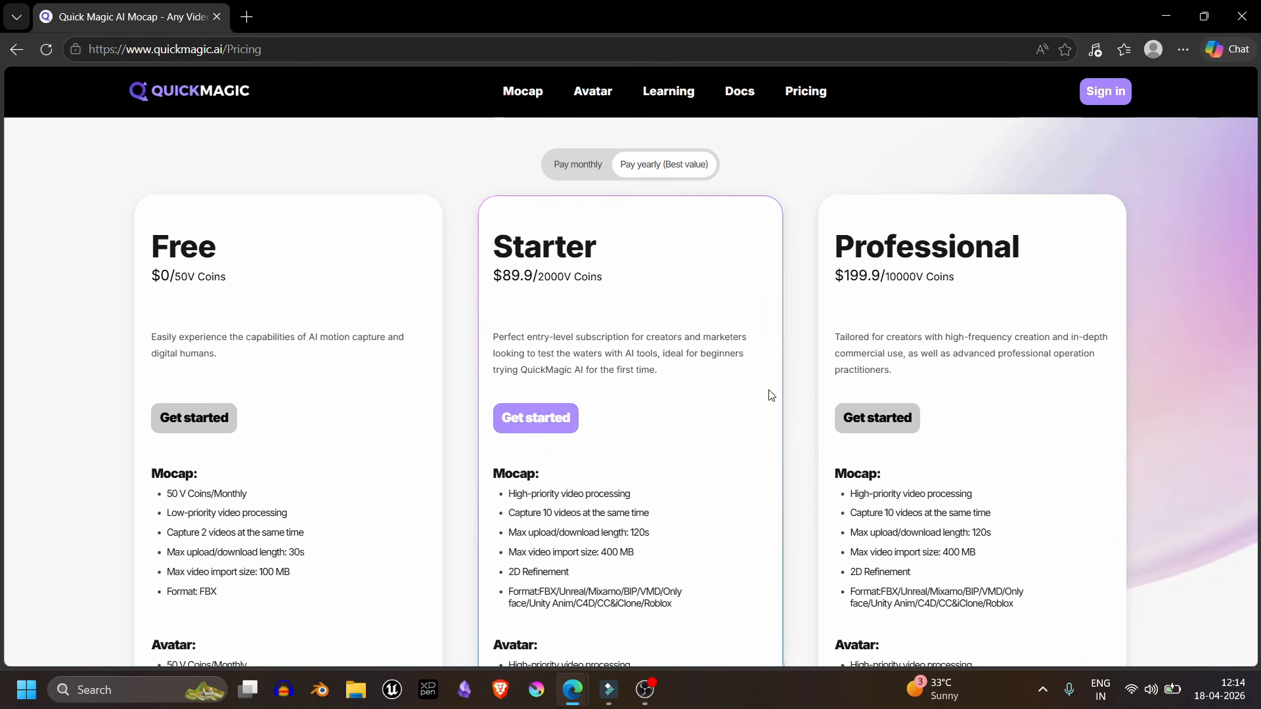
{"action": "scroll", "coordinate": [771, 394], "scroll_direction": "down", "scroll_amount": 1}
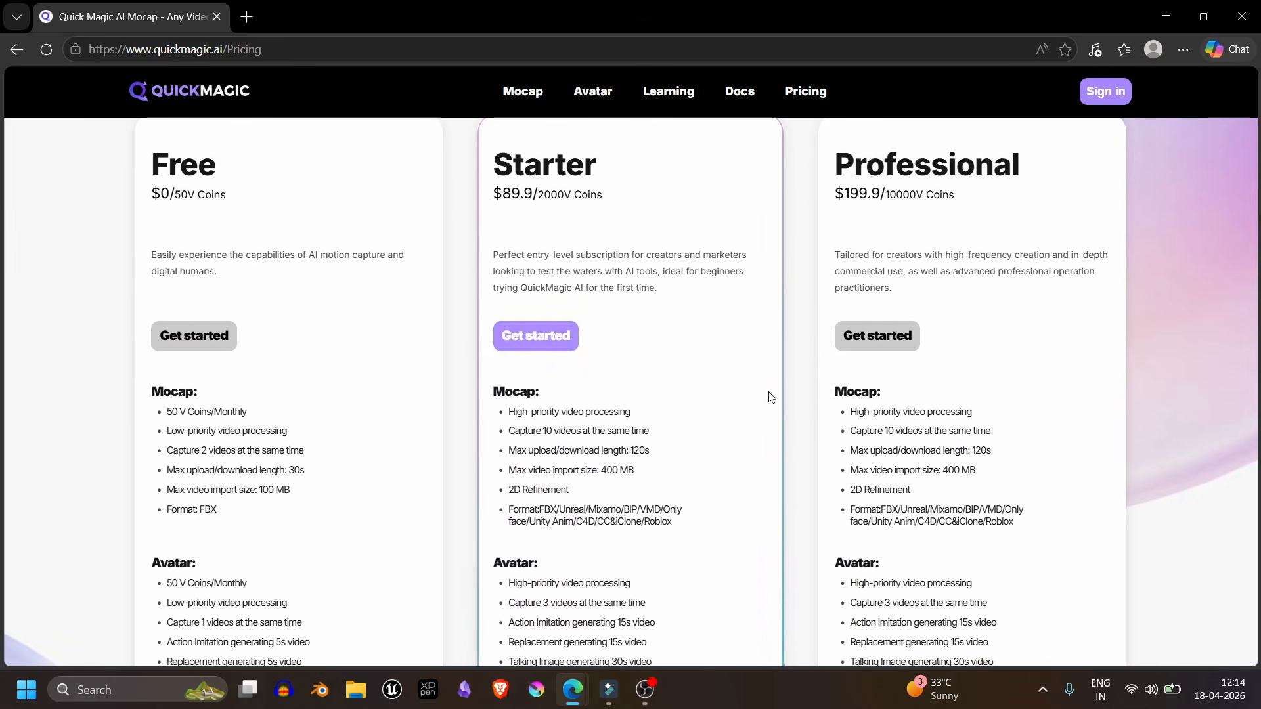
{"action": "scroll", "coordinate": [771, 398], "scroll_direction": "down", "scroll_amount": 5}
{"action": "scroll", "coordinate": [771, 398], "scroll_direction": "up", "scroll_amount": 10}
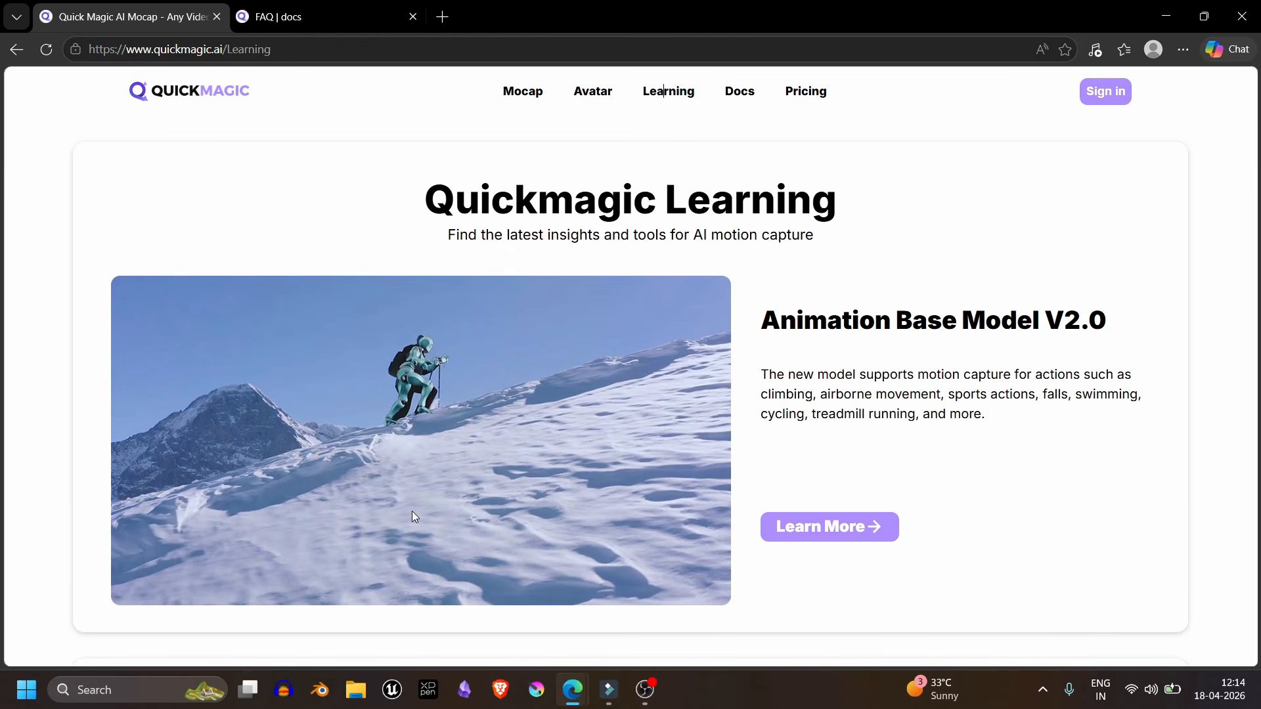
- Browse the Quickmagic Learning page, examining the popular tutorials, user guides, software guides, frequently asked questions and official updates
{"action": "scroll", "coordinate": [412, 513], "scroll_direction": "down", "scroll_amount": 5}
{"action": "scroll", "coordinate": [423, 510], "scroll_direction": "down", "scroll_amount": 5}
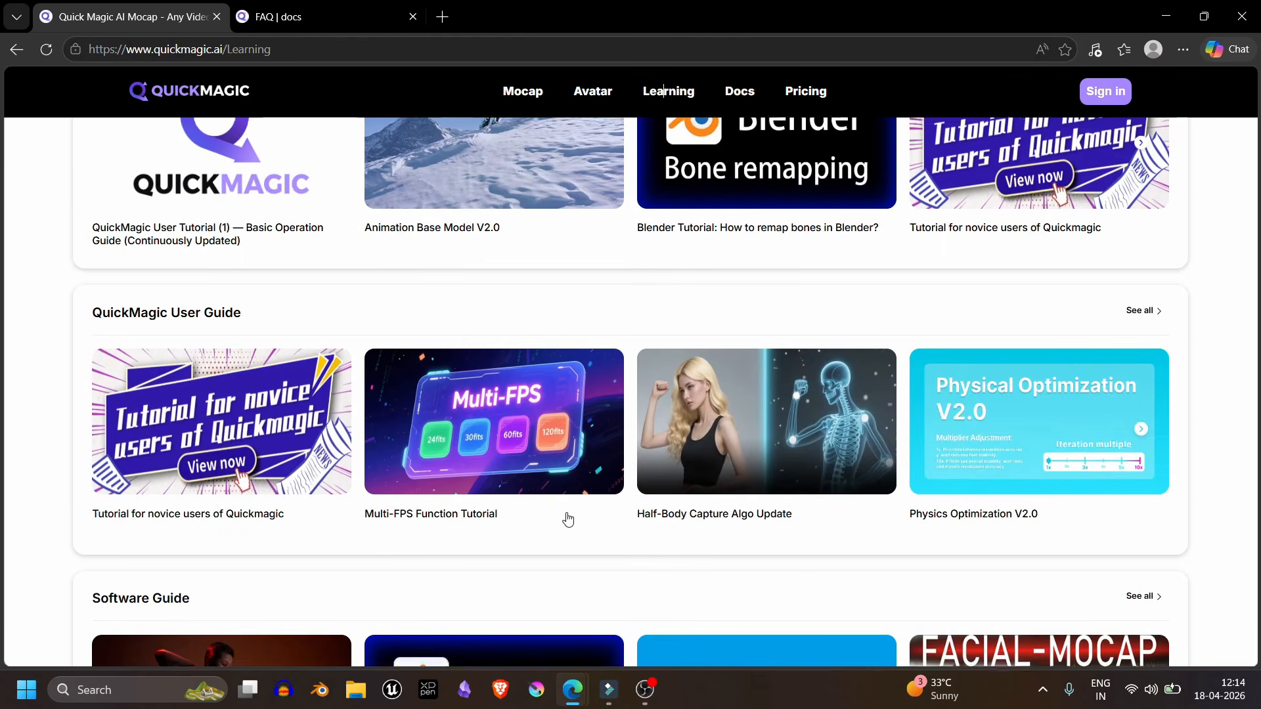
{"action": "scroll", "coordinate": [566, 519], "scroll_direction": "down", "scroll_amount": 3}
{"action": "scroll", "coordinate": [569, 520], "scroll_direction": "down", "scroll_amount": 1}
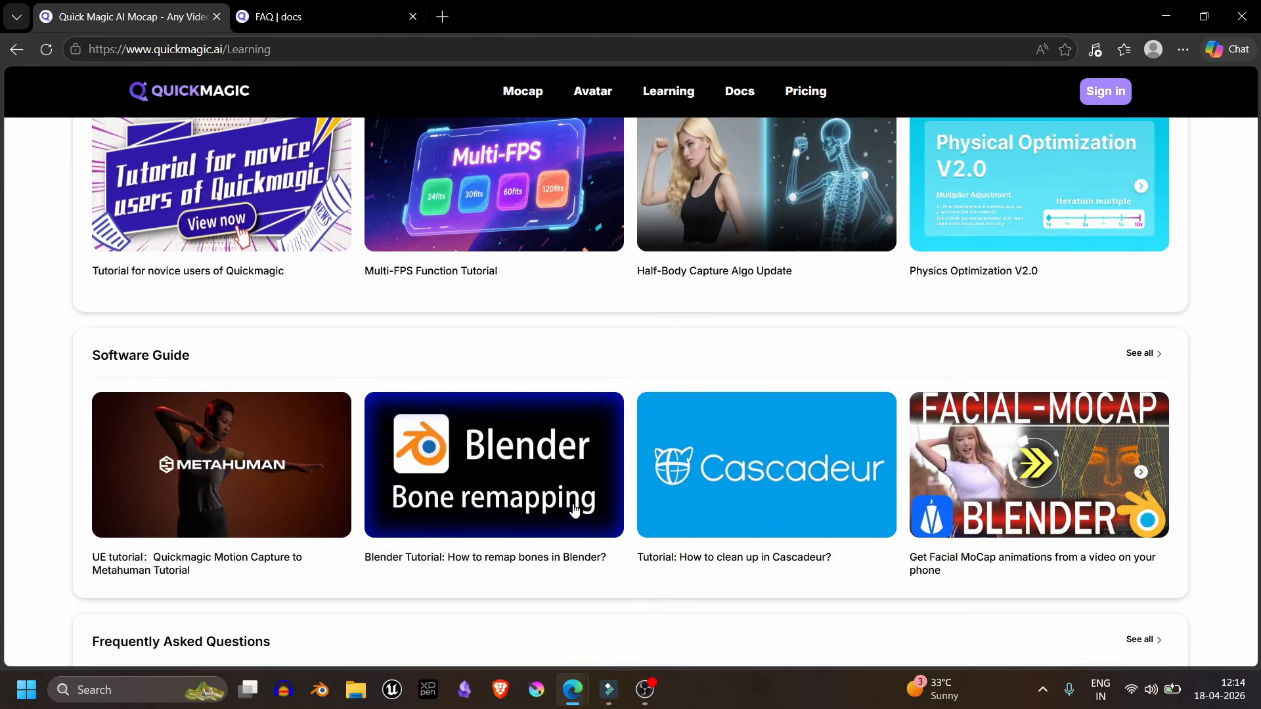
{"action": "scroll", "coordinate": [581, 529], "scroll_direction": "down", "scroll_amount": 5}
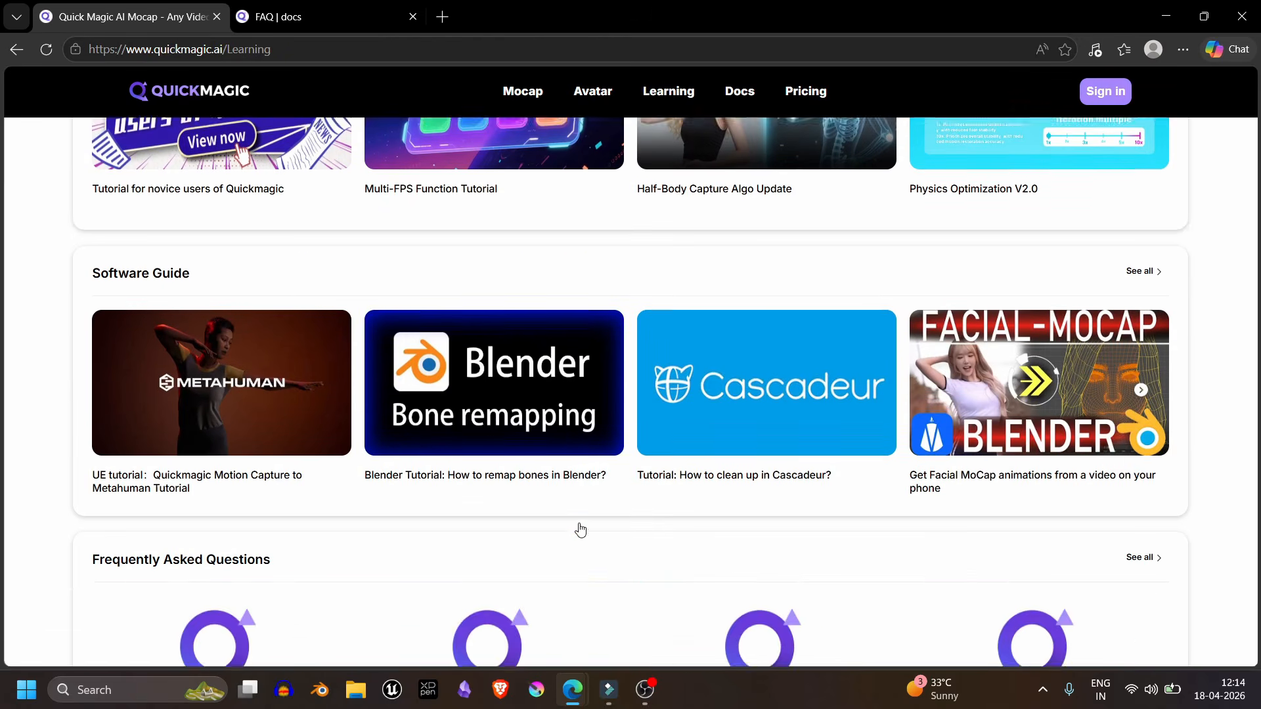
{"action": "scroll", "coordinate": [580, 530], "scroll_direction": "down", "scroll_amount": 5}
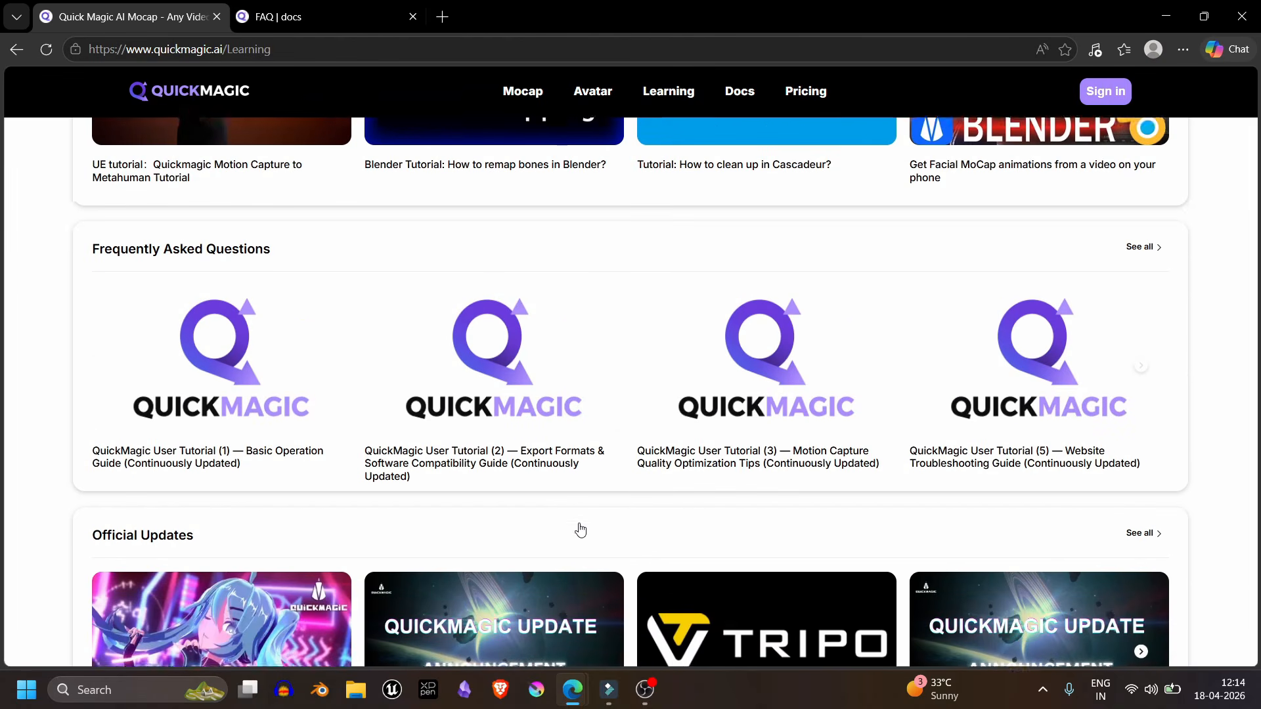
{"action": "scroll", "coordinate": [581, 529], "scroll_direction": "down", "scroll_amount": 4}
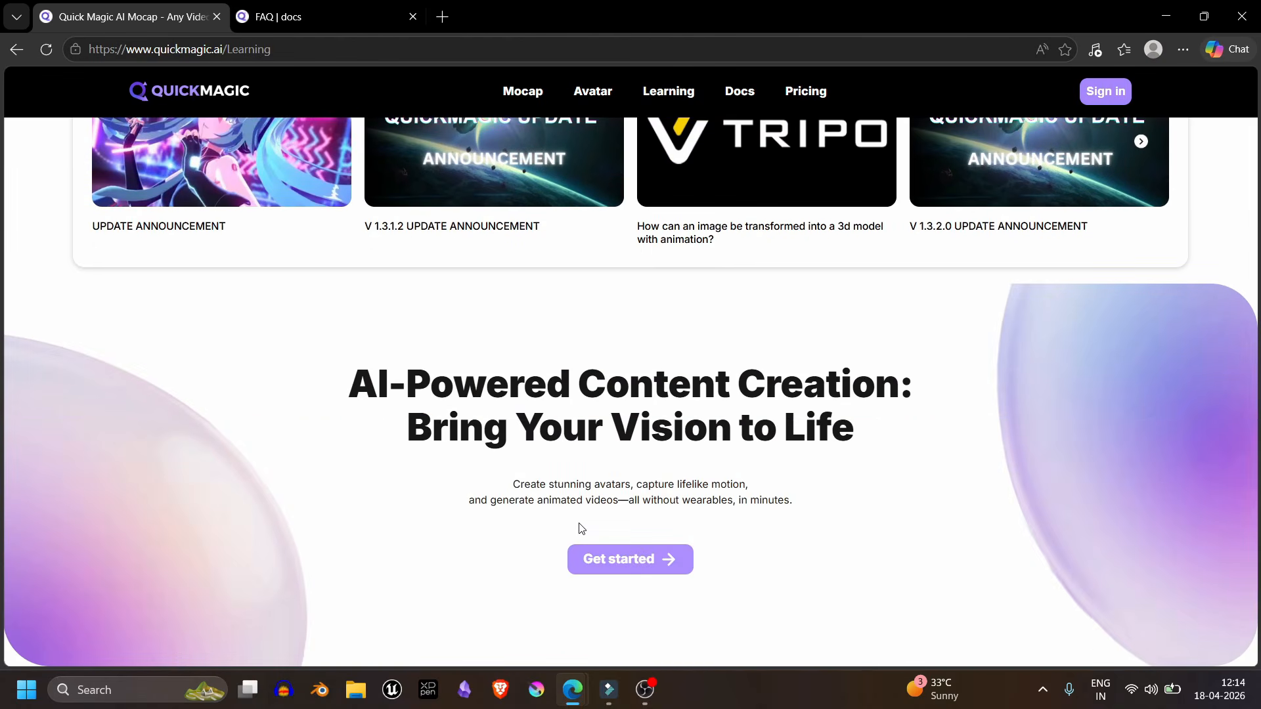
{"action": "scroll", "coordinate": [580, 528], "scroll_direction": "down", "scroll_amount": 5}
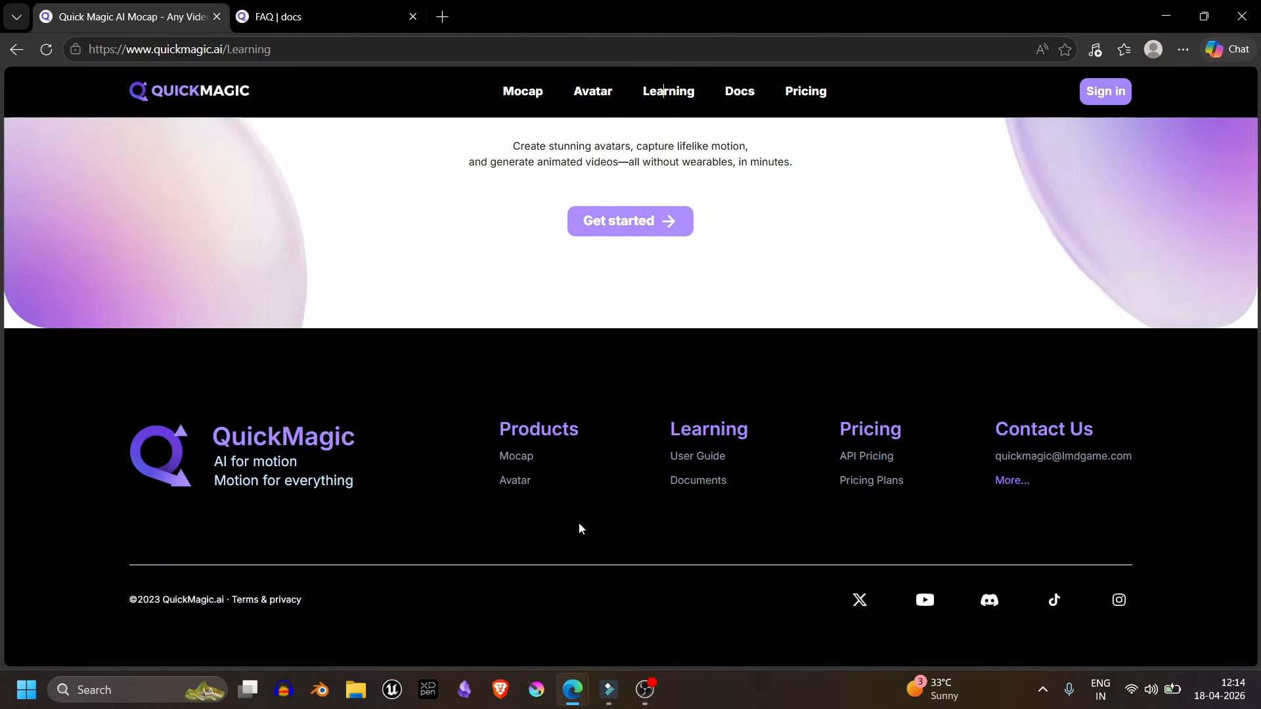
{"action": "scroll", "coordinate": [580, 529], "scroll_direction": "up", "scroll_amount": 18}
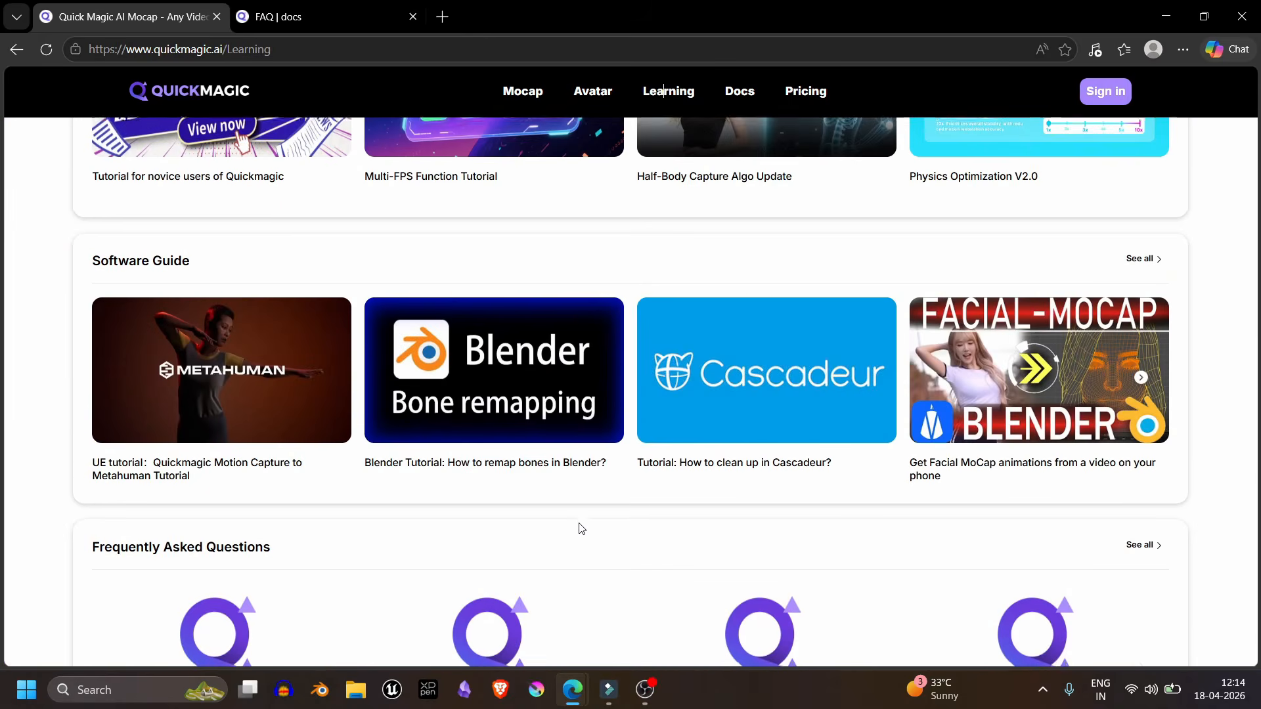
{"action": "scroll", "coordinate": [581, 528], "scroll_direction": "up", "scroll_amount": 10}
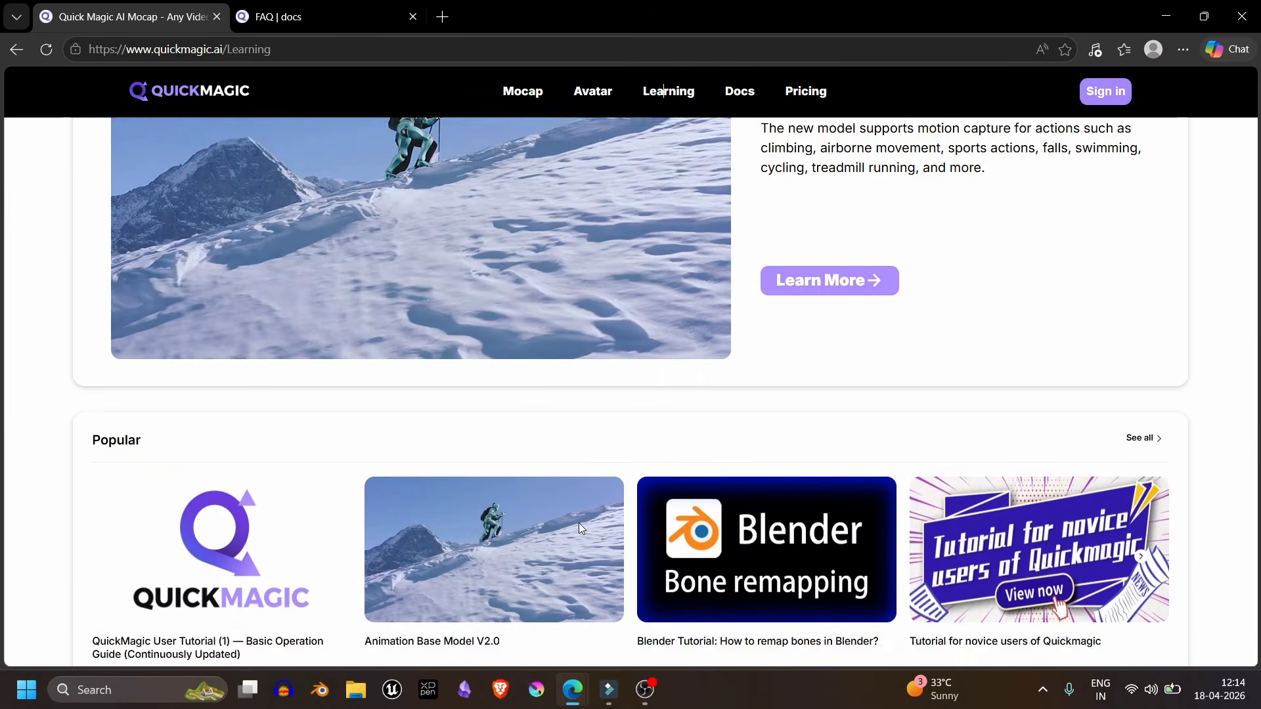
{"action": "scroll", "coordinate": [580, 528], "scroll_direction": "down", "scroll_amount": 5}
{"action": "scroll", "coordinate": [580, 529], "scroll_direction": "down", "scroll_amount": 7}
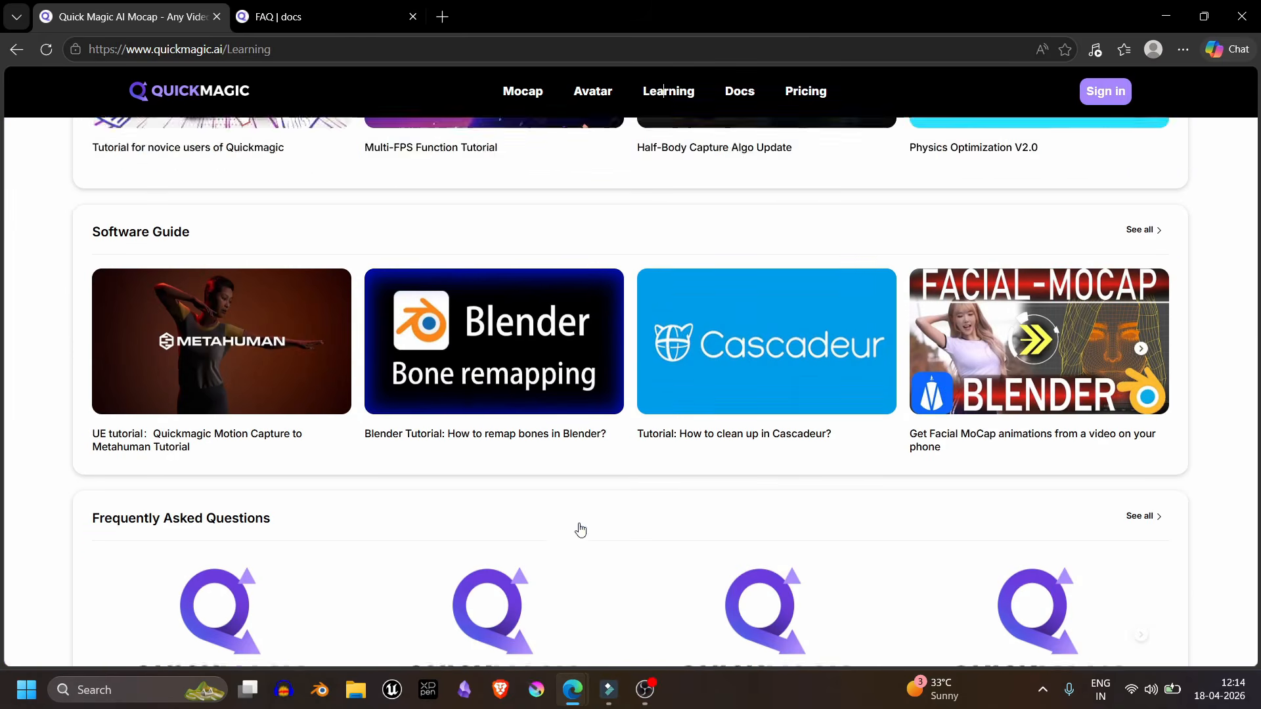